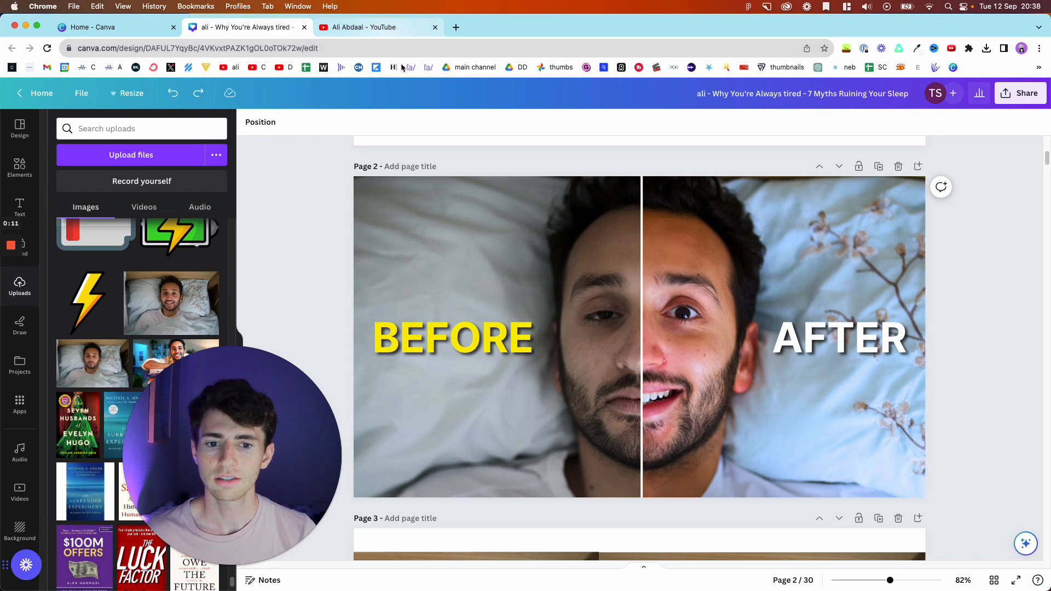
Switch to the Ali Abdaal YouTube channel and examine the thumbnails of its popular videos, including the before/after one
left_click(370, 29)
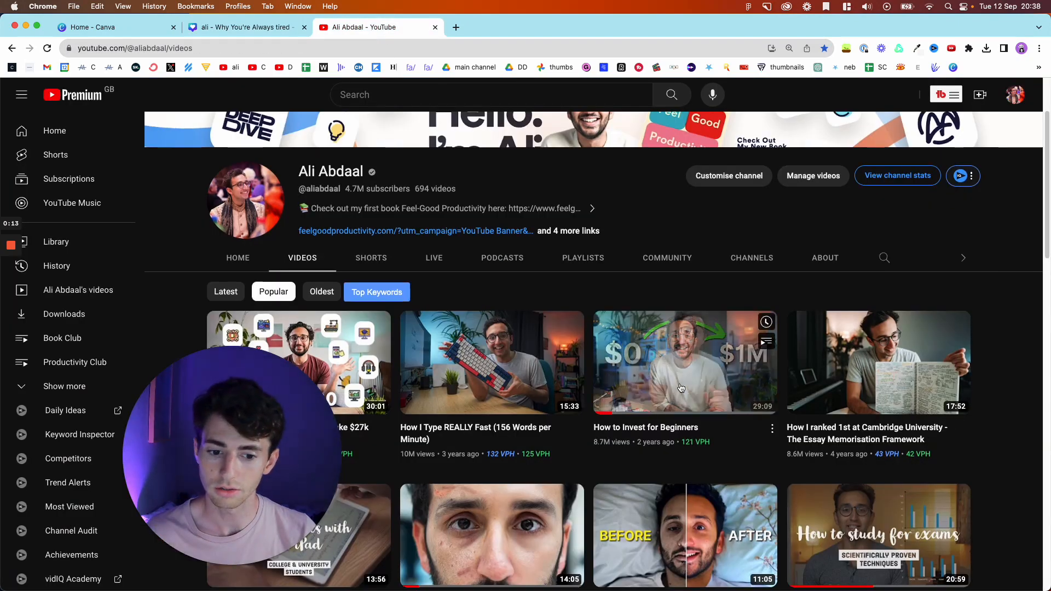
scroll(684, 362, "down", 3)
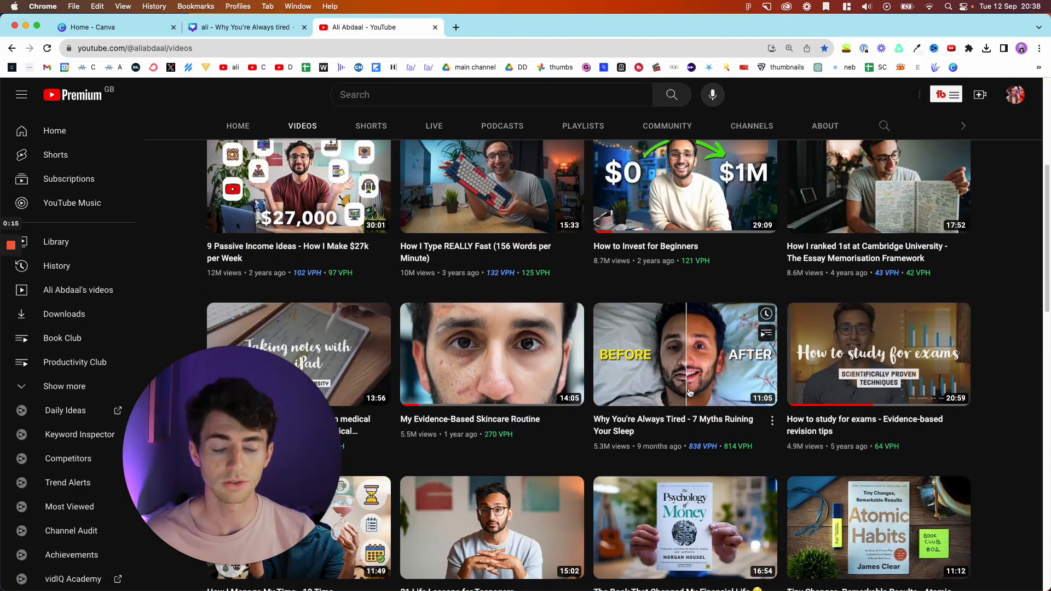
scroll(481, 225, "up", 5)
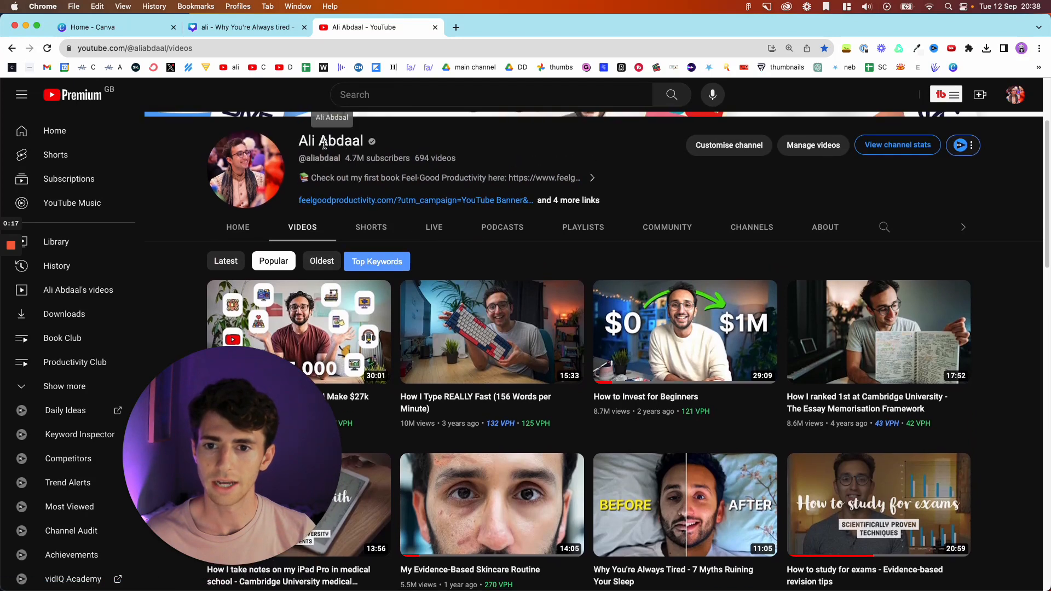
scroll(587, 227, "down", 2)
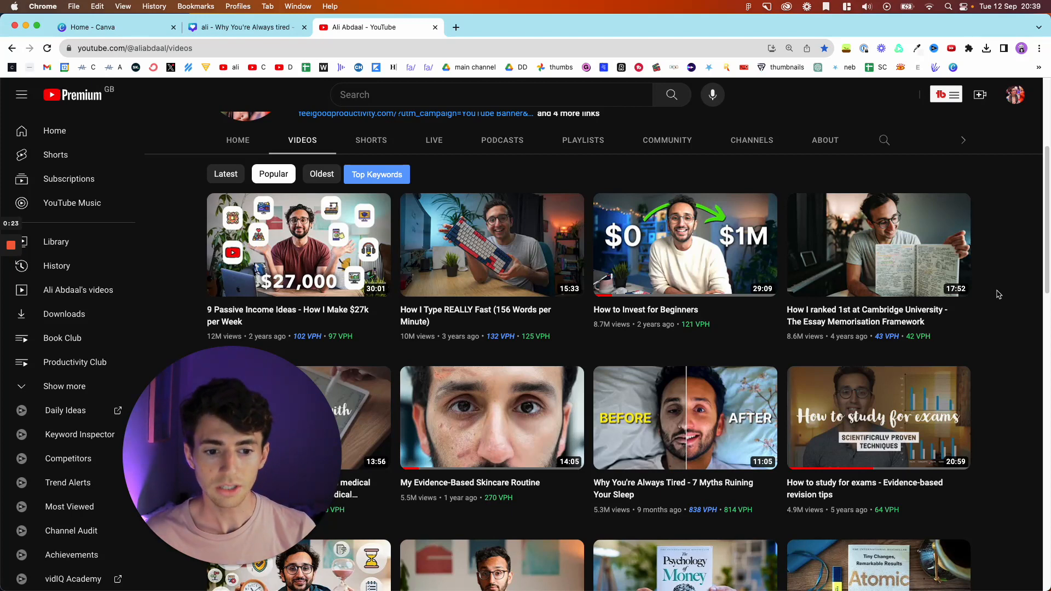
left_click(217, 182)
left_click(273, 174)
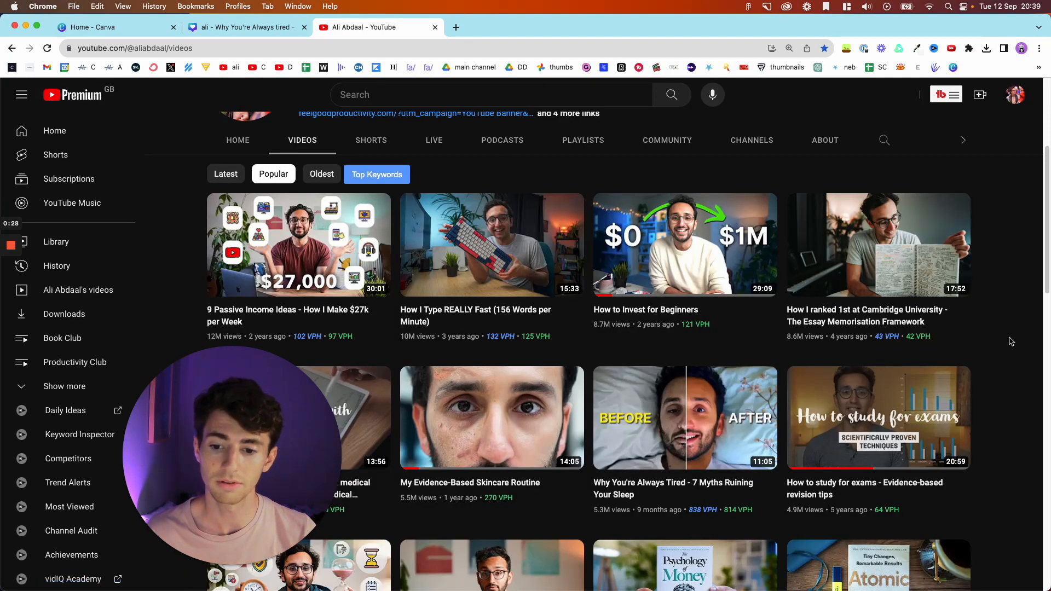
Return to the Canva design and add the smiling and tired bed photos to blank page 1, tired one on the left and smiling one on the right
left_click(242, 28)
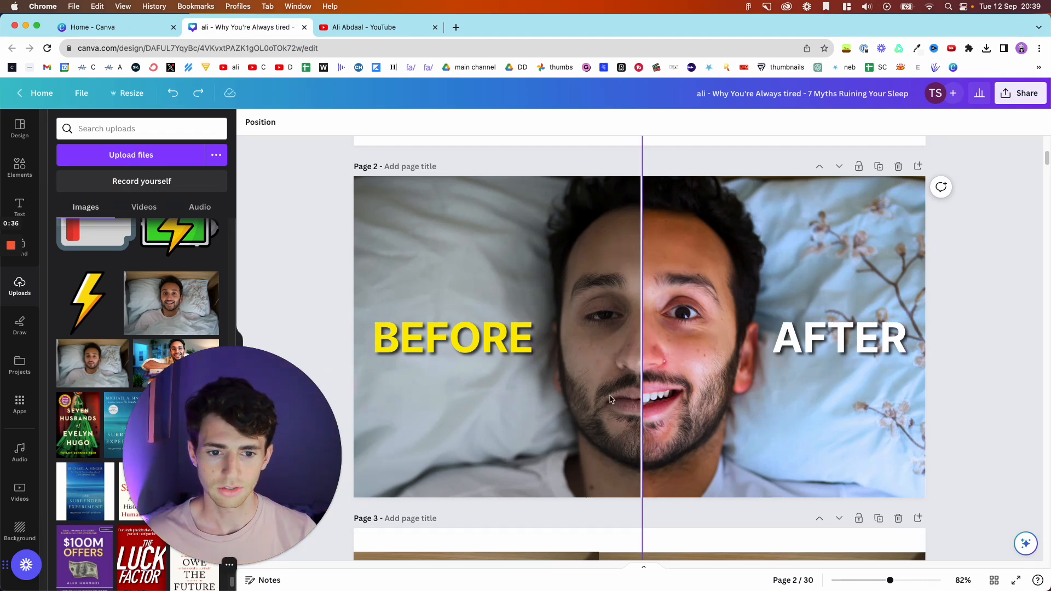
scroll(611, 399, "up", 5)
left_click(623, 297)
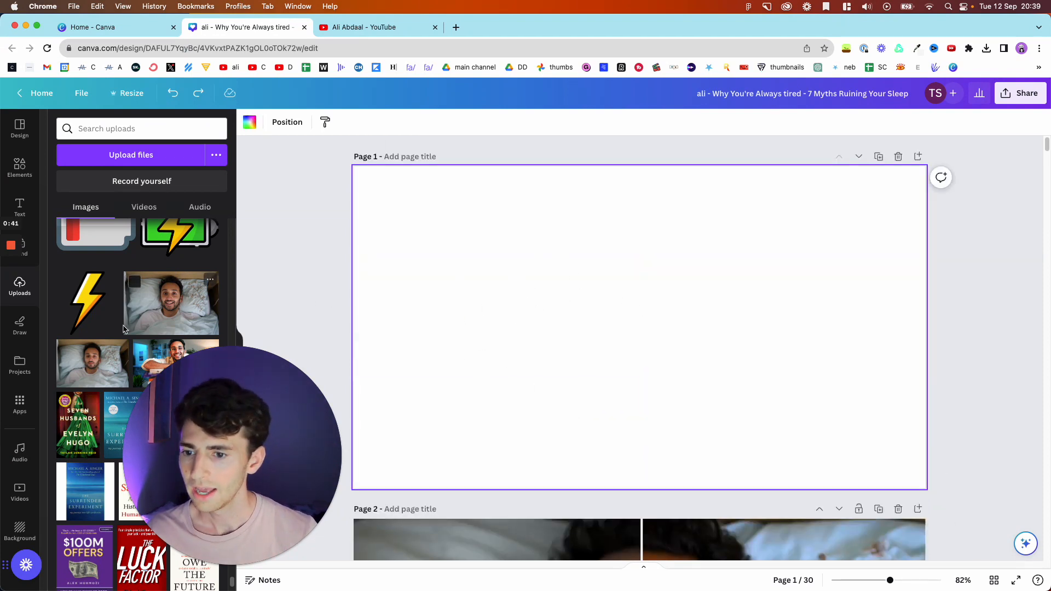
left_click(156, 313)
left_click(105, 374)
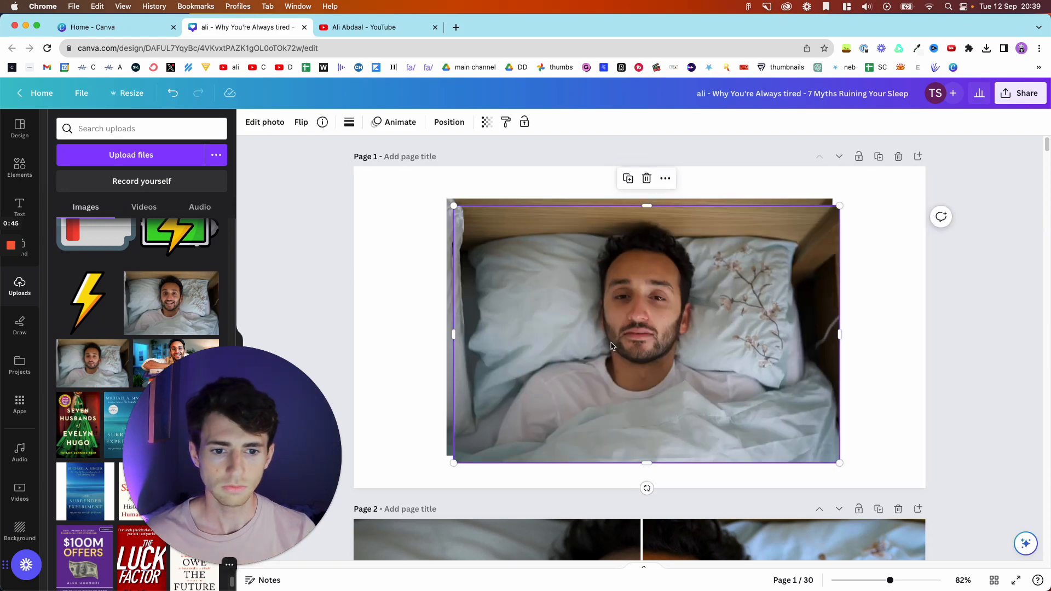
left_click_drag(680, 329, 855, 327)
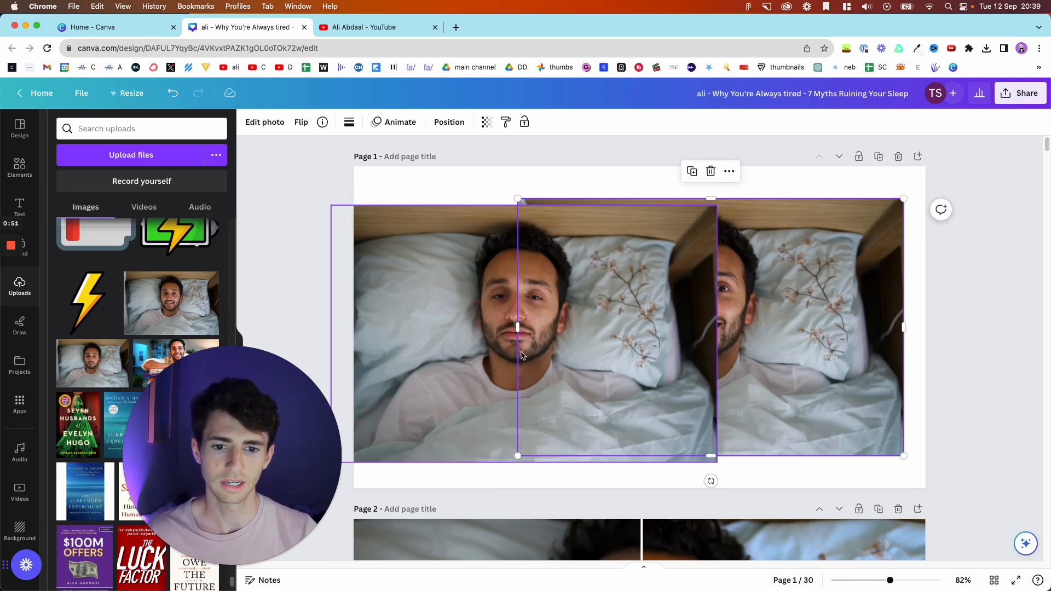
left_click(471, 342)
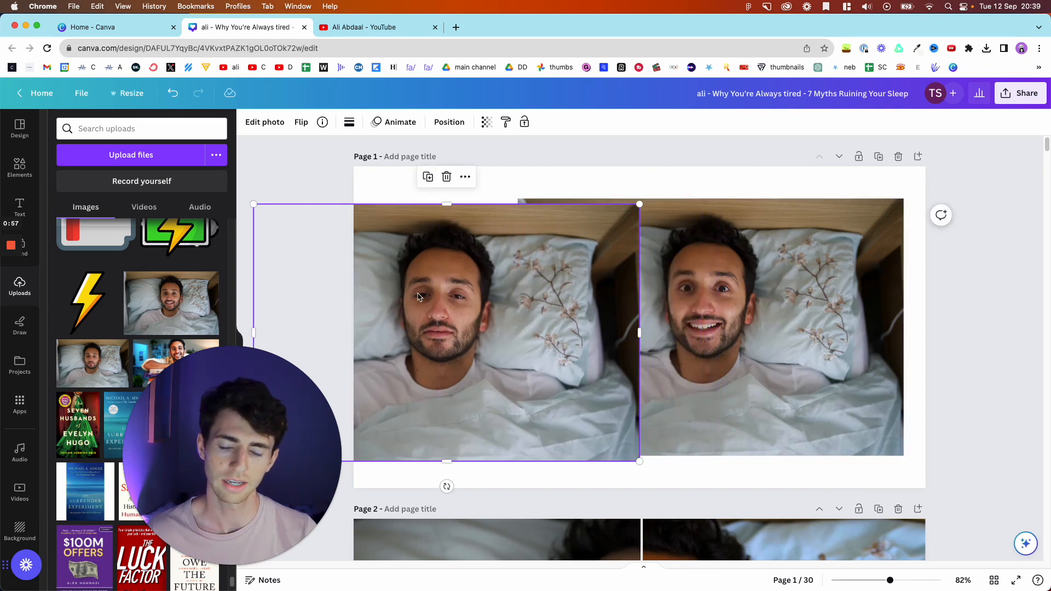
Compare the two source photos on page 1 with the finished before/after thumbnail on page 2
left_click(720, 329)
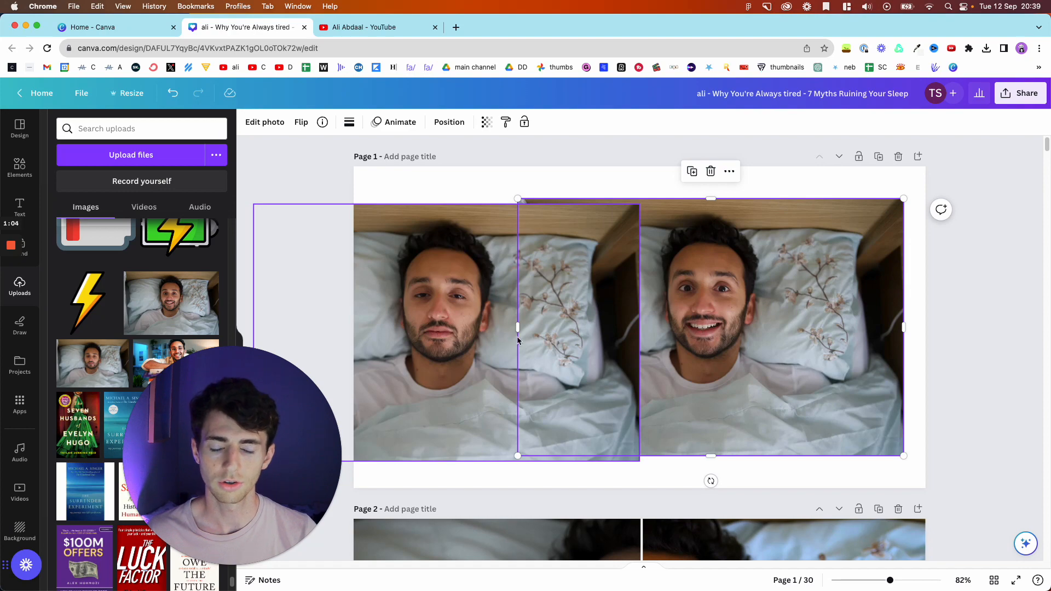
scroll(679, 282, "down", 6)
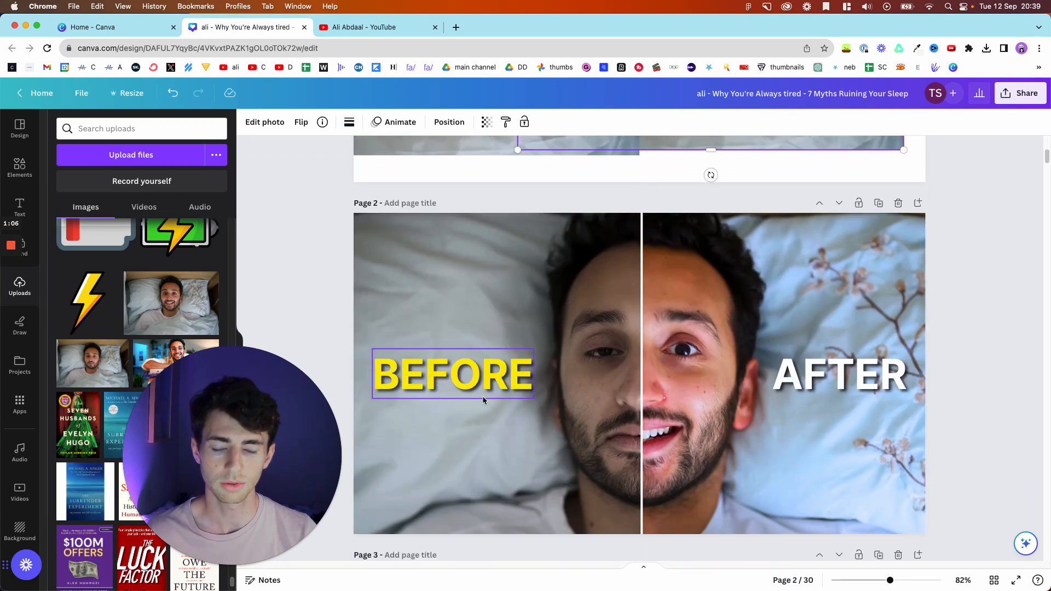
scroll(611, 390, "up", 3)
scroll(611, 390, "up", 5)
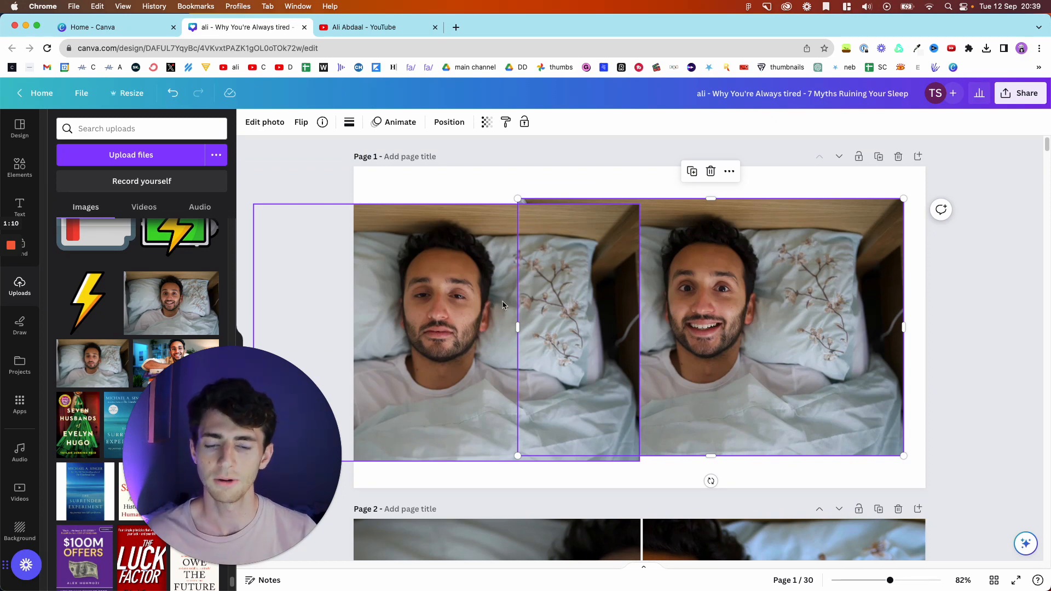
scroll(502, 306, "down", 5)
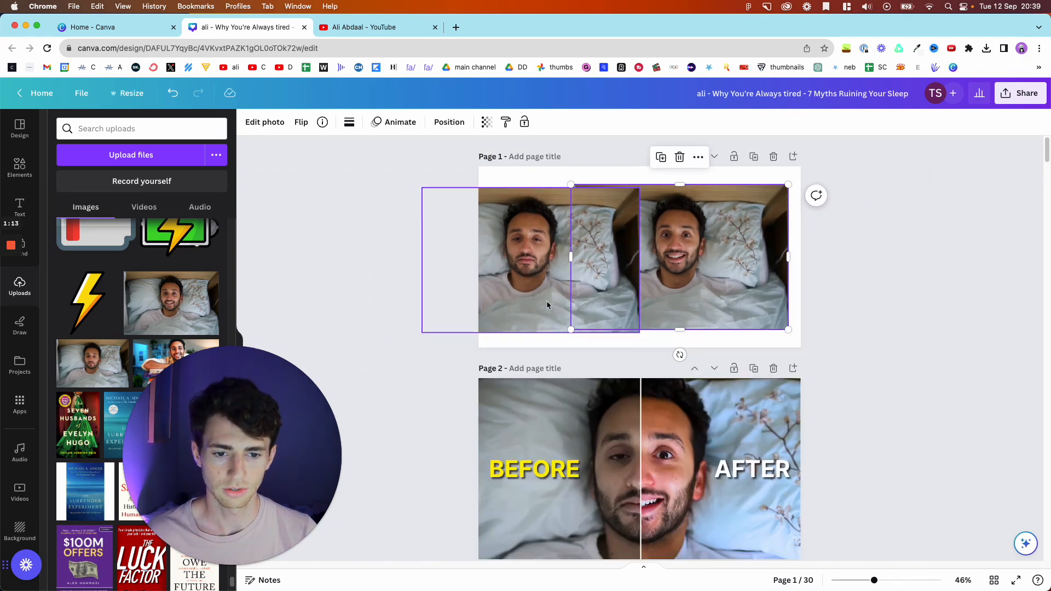
left_click(889, 311)
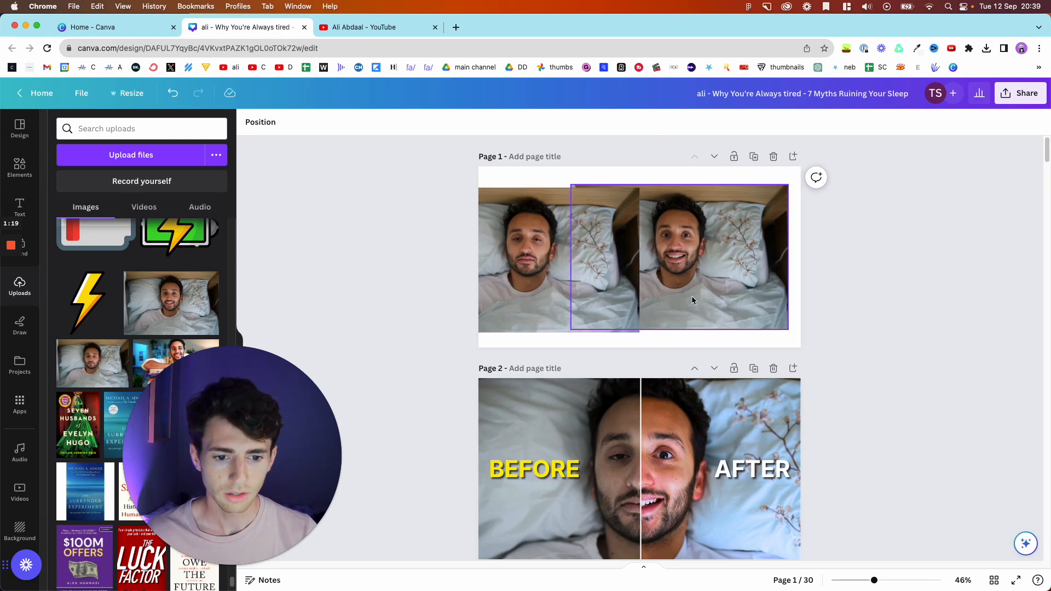
Delete the tired photo from page 1 and enlarge the smiling photo to fill the page with the face centred
left_click(536, 291)
key("Delete")
left_click(643, 280)
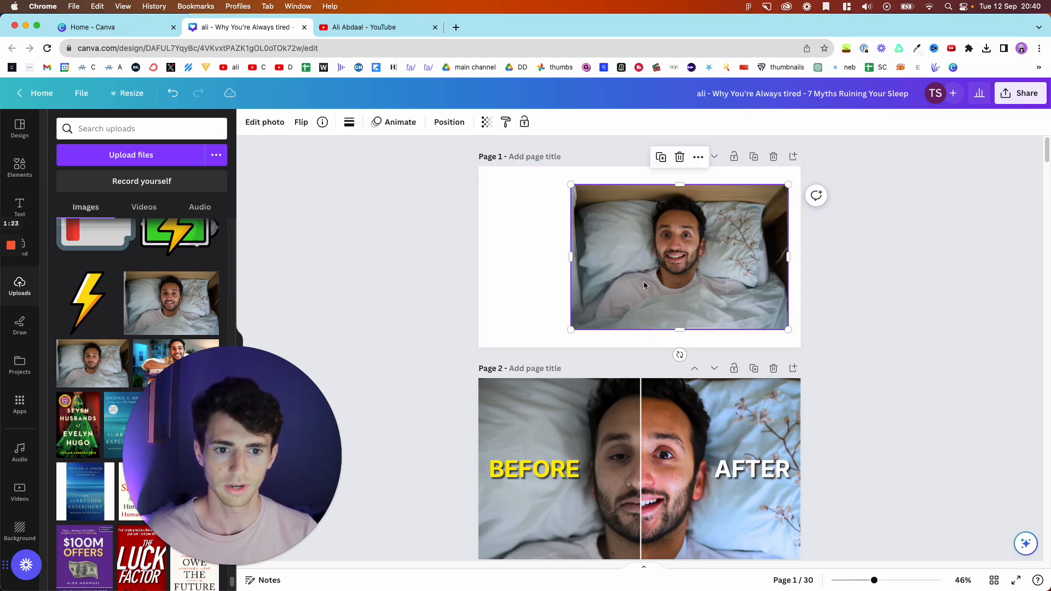
left_click_drag(656, 277, 615, 279)
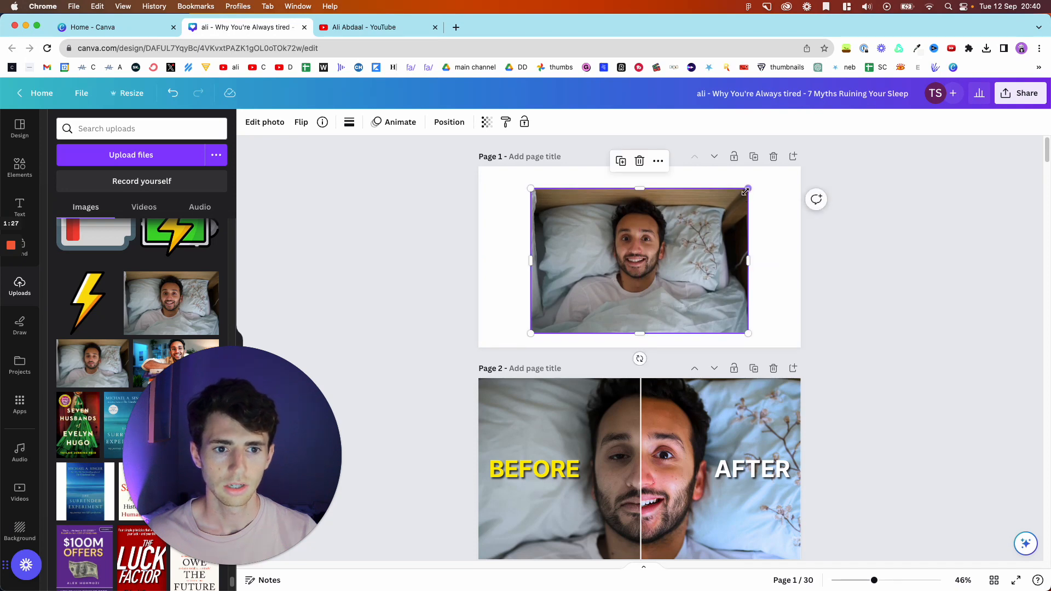
left_click_drag(746, 192, 925, 153)
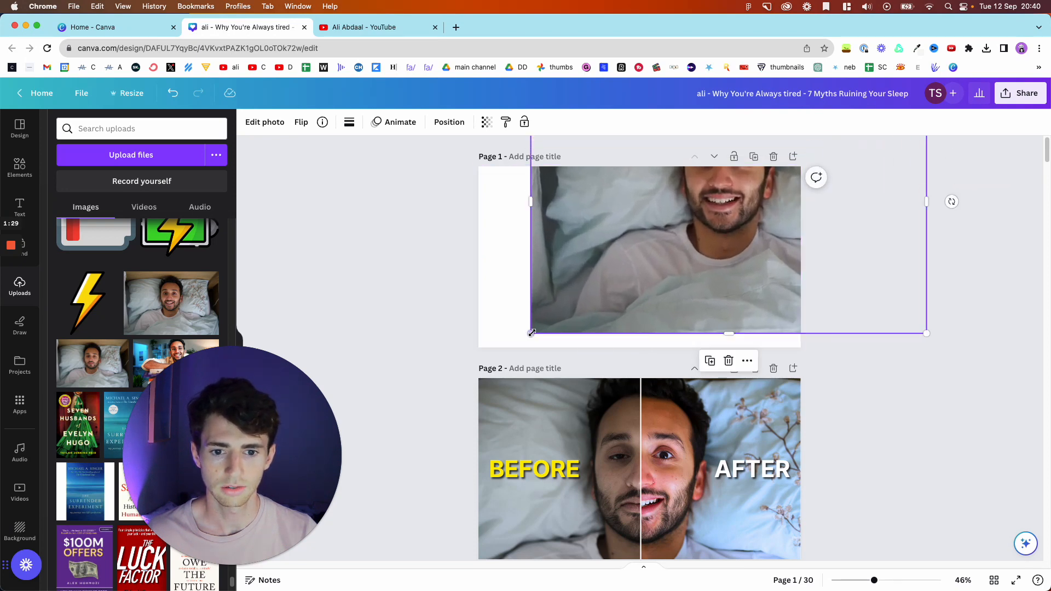
left_click_drag(531, 332, 416, 414)
left_click_drag(674, 268, 644, 312)
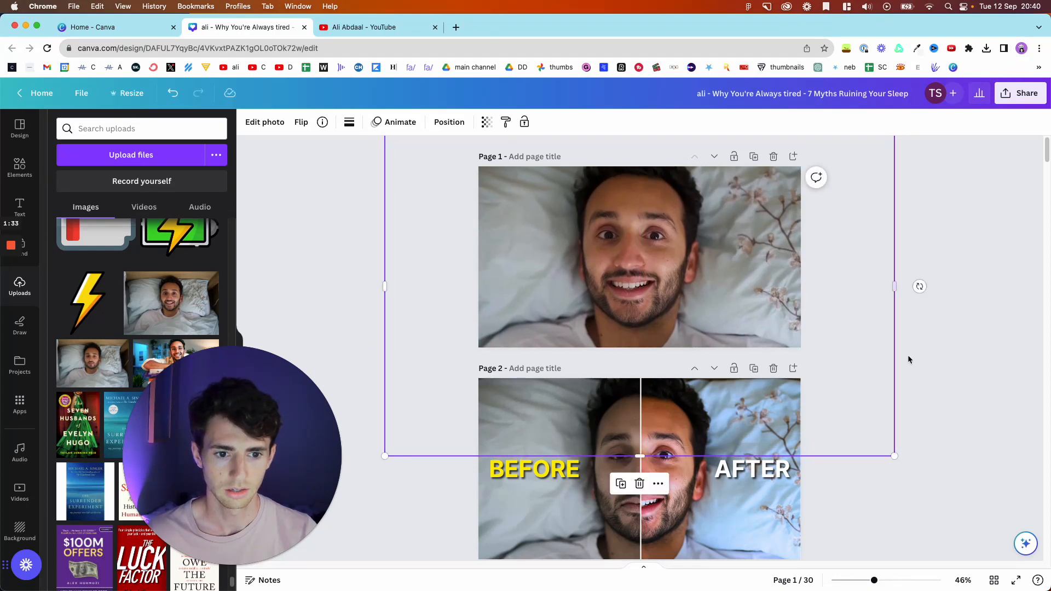
Fine-tune the smiling photo's scale and position on page 1 so the face matches the framing on page 2
scroll(909, 360, "down", 1)
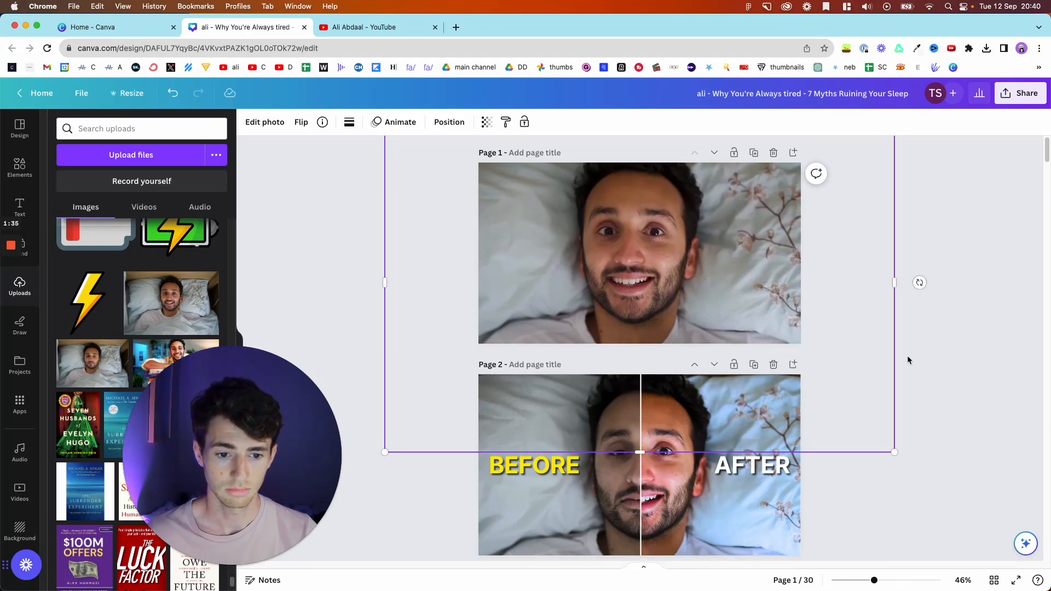
scroll(751, 383, "down", 1)
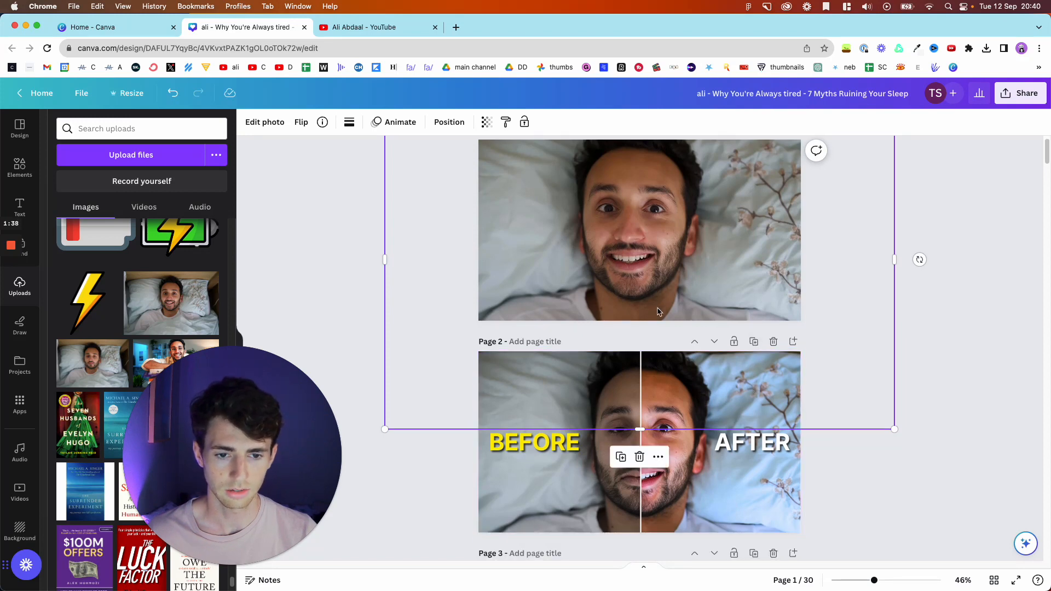
scroll(660, 284, "up", 1)
left_click_drag(661, 281, 662, 280)
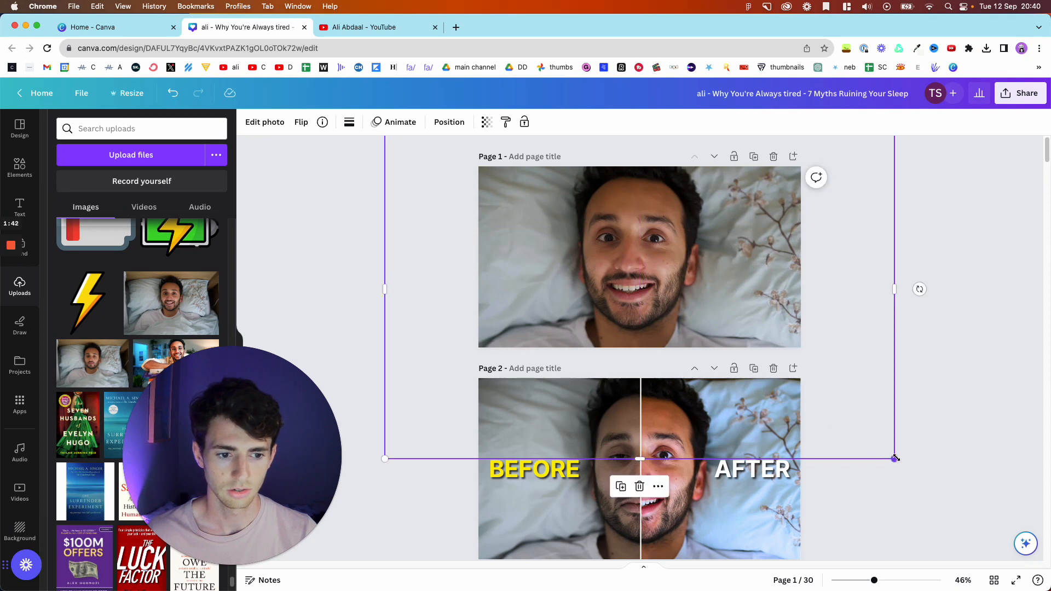
left_click_drag(896, 459, 887, 454)
left_click_drag(706, 302, 707, 308)
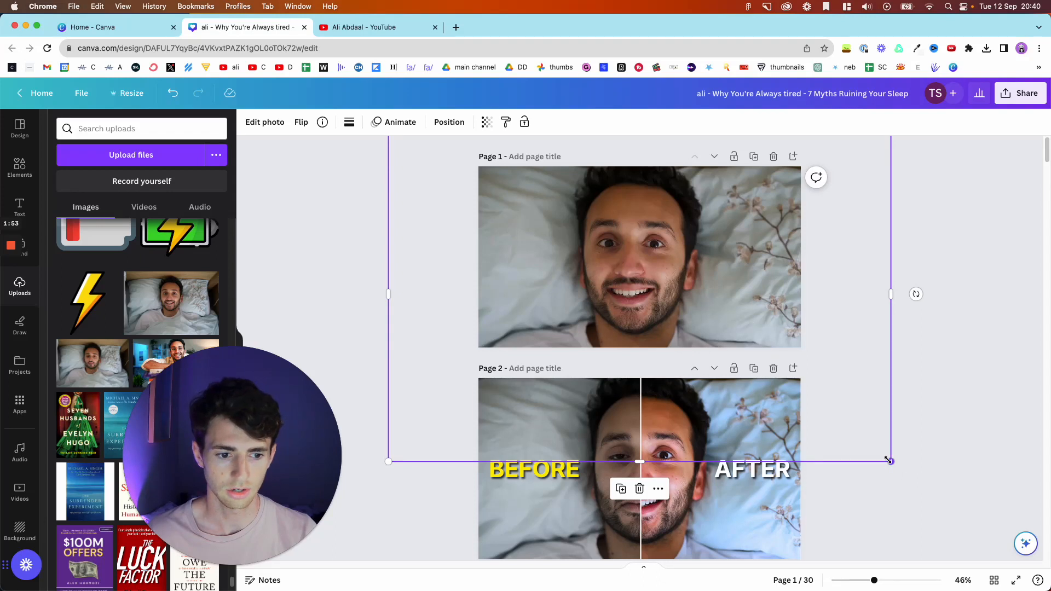
left_click_drag(888, 460, 882, 456)
left_click_drag(753, 335, 768, 328)
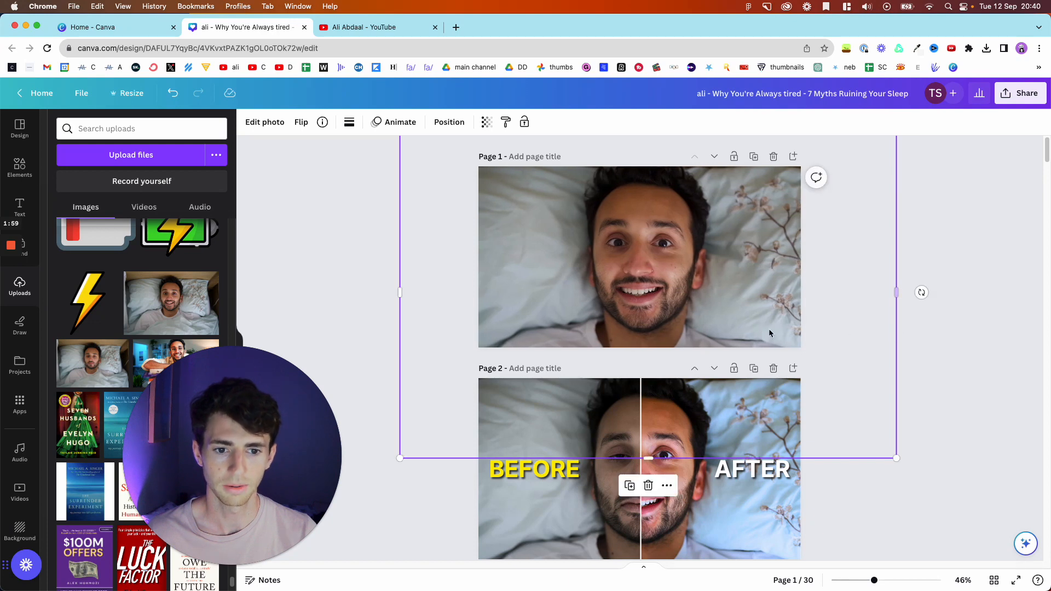
left_click(930, 340)
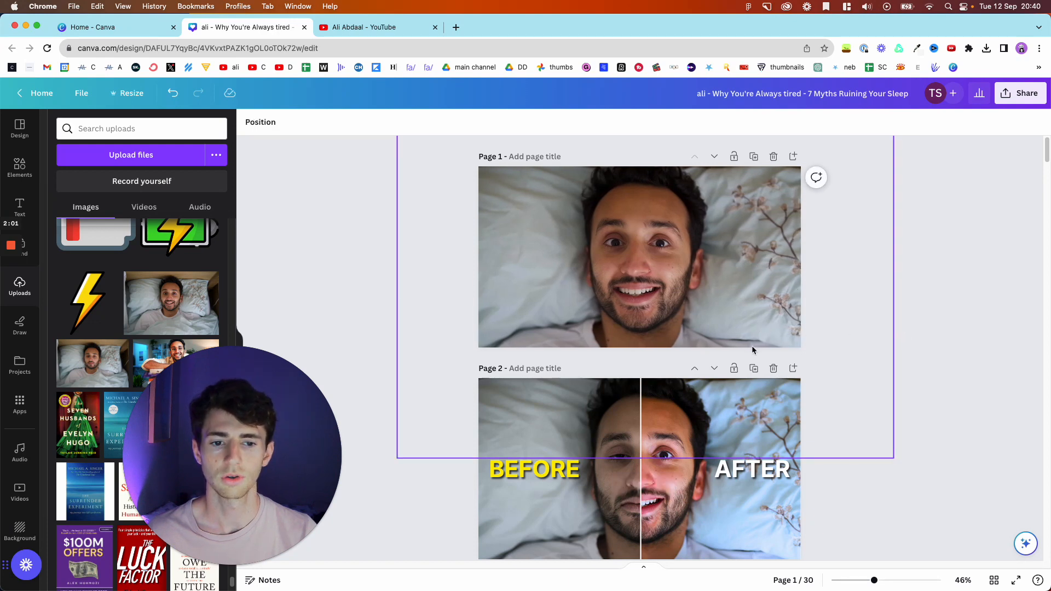
left_click(679, 344)
left_click(351, 289)
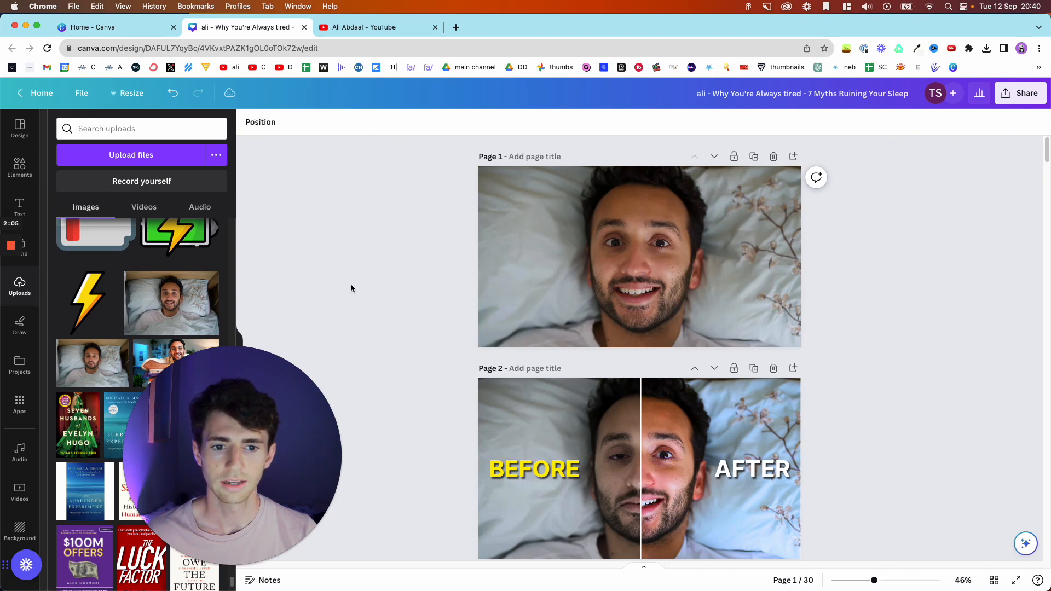
Add the tired bed photo over the smiling one and crop away its right half at the page's vertical centre
left_click(96, 349)
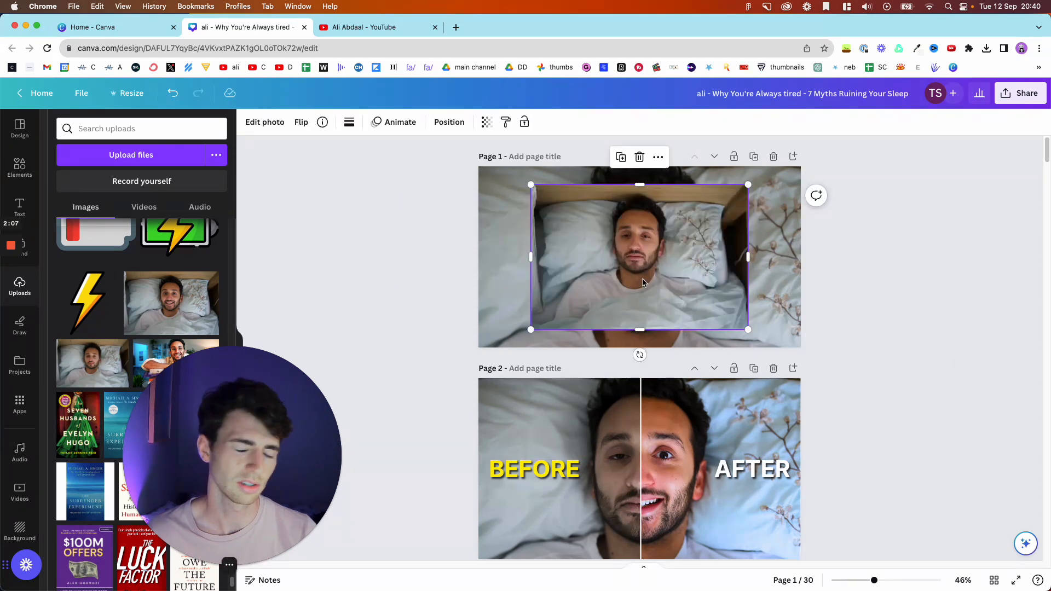
left_click_drag(642, 277, 604, 246)
left_click(863, 316)
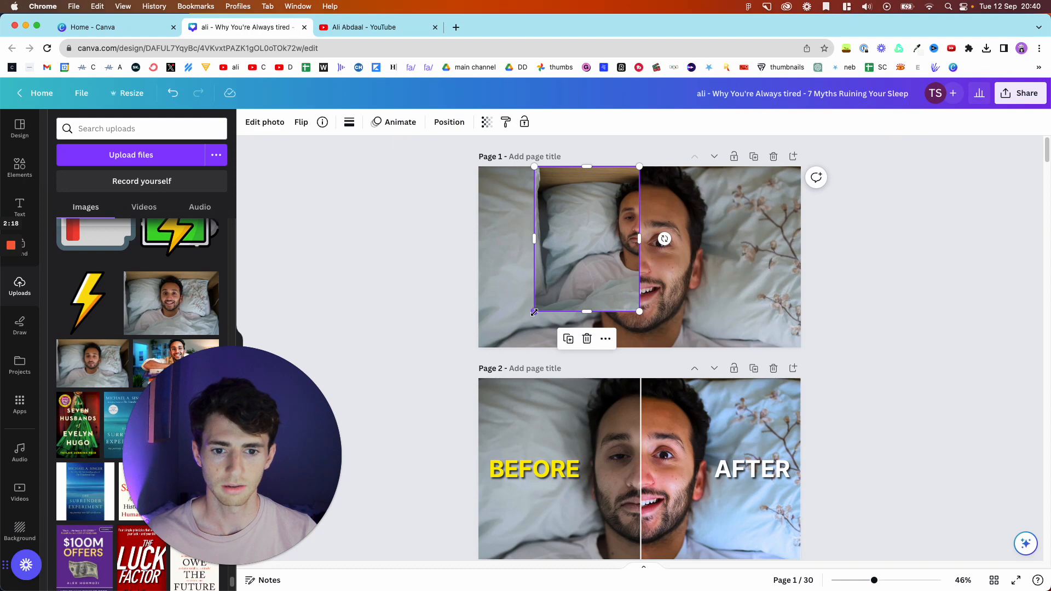
Enlarge and reposition the cropped tired photo so its half of the face lines up with the smiling half
left_click_drag(535, 313, 427, 460)
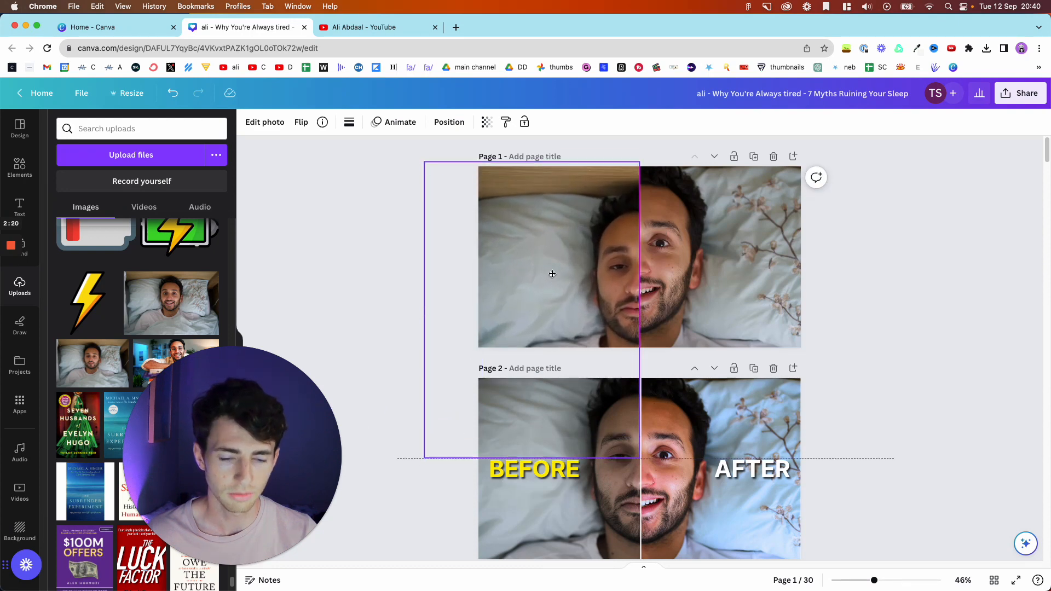
left_click_drag(552, 274, 555, 258)
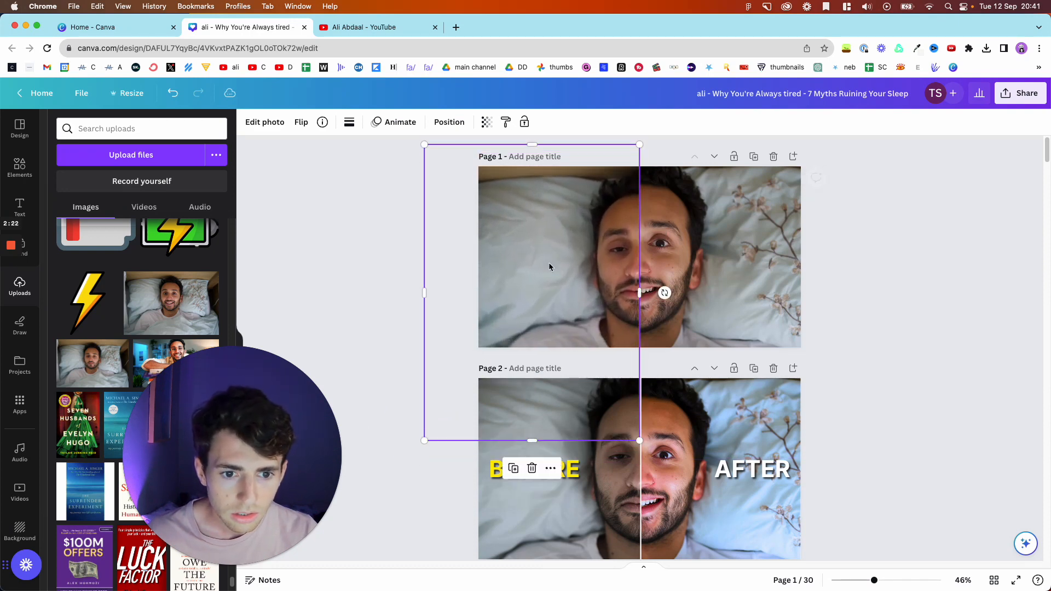
left_click_drag(426, 438, 394, 480)
left_click_drag(553, 295, 569, 261)
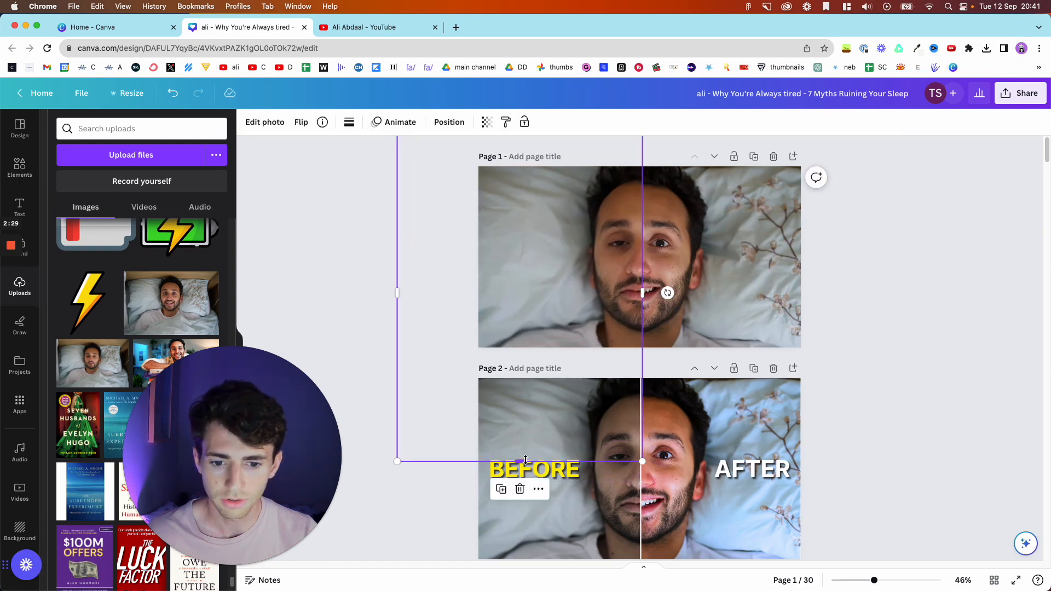
Crop the tired photo's bottom edge to just below page 1 and check the alignment of the two face halves
left_click_drag(525, 460, 526, 372)
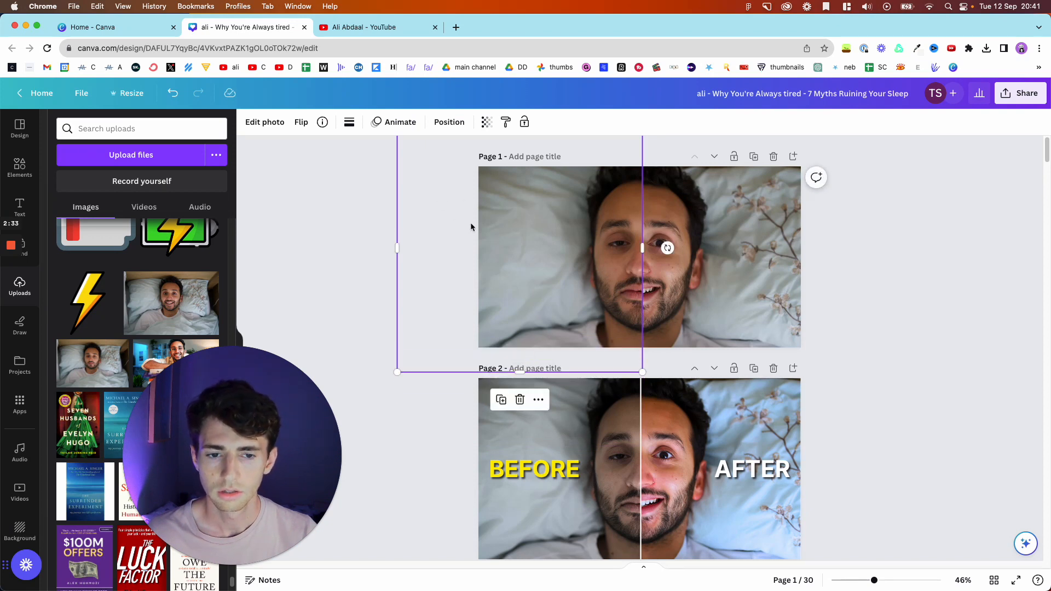
scroll(471, 225, "down", 2)
scroll(540, 219, "up", 5)
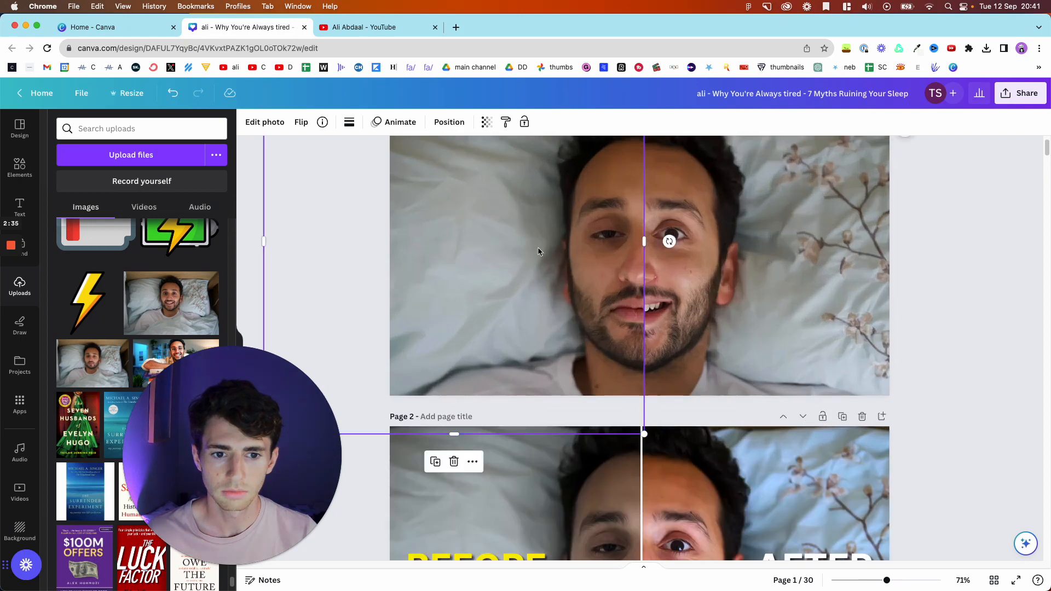
scroll(639, 279, "down", 2)
left_click(952, 272)
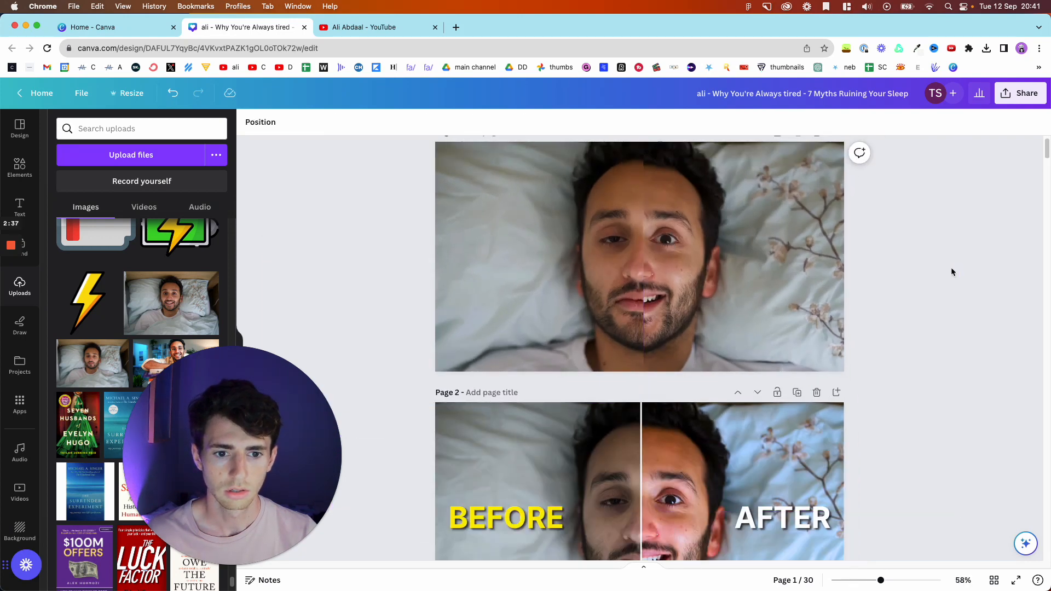
left_click(602, 300)
left_click(897, 321)
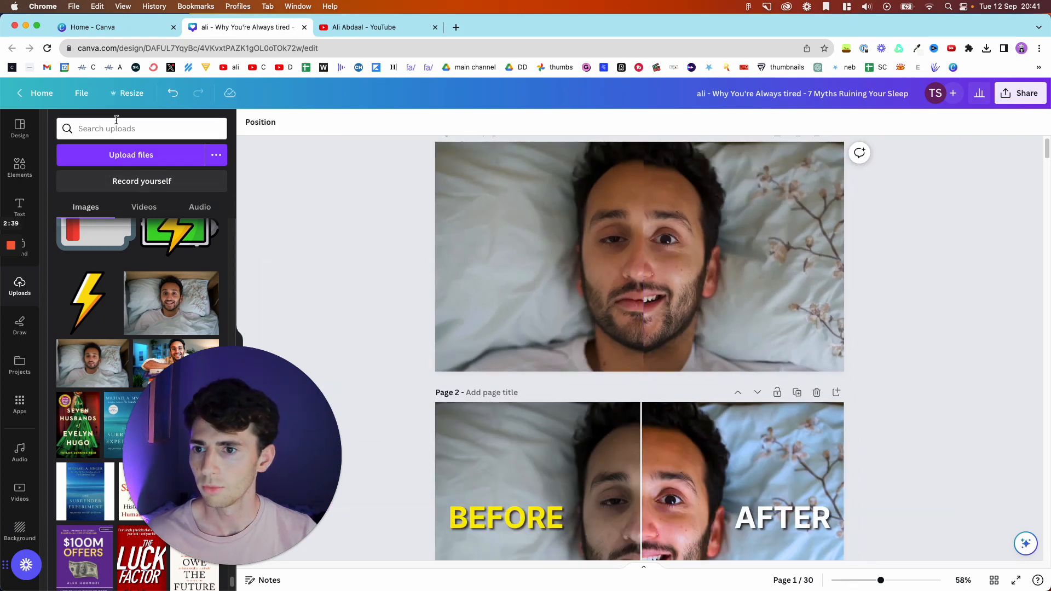
Find a rectangle shape in the elements library and add it to page 1
left_click(23, 248)
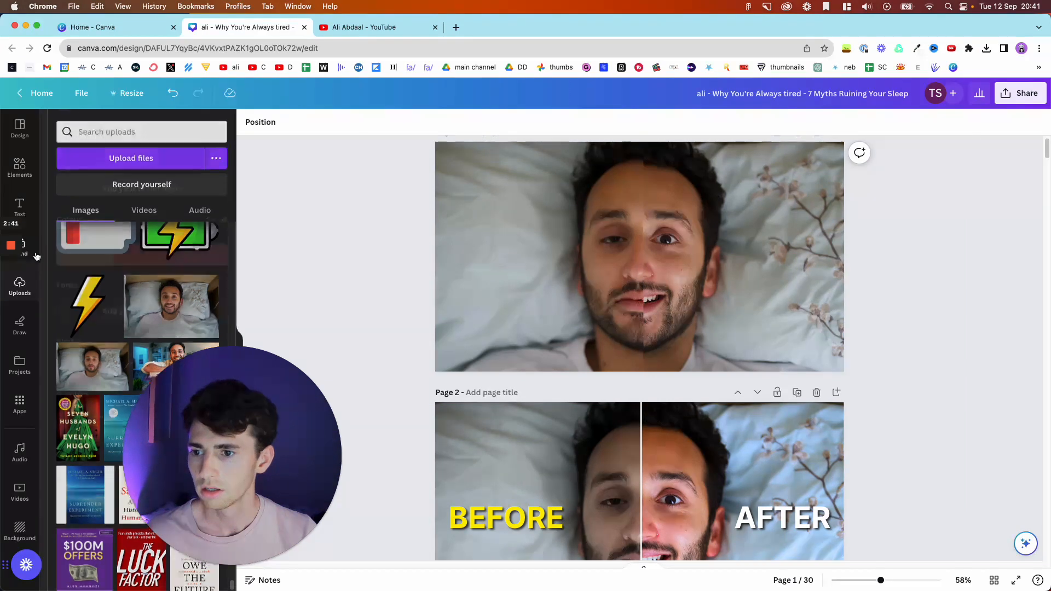
left_click(25, 174)
left_click(136, 128)
type("line")
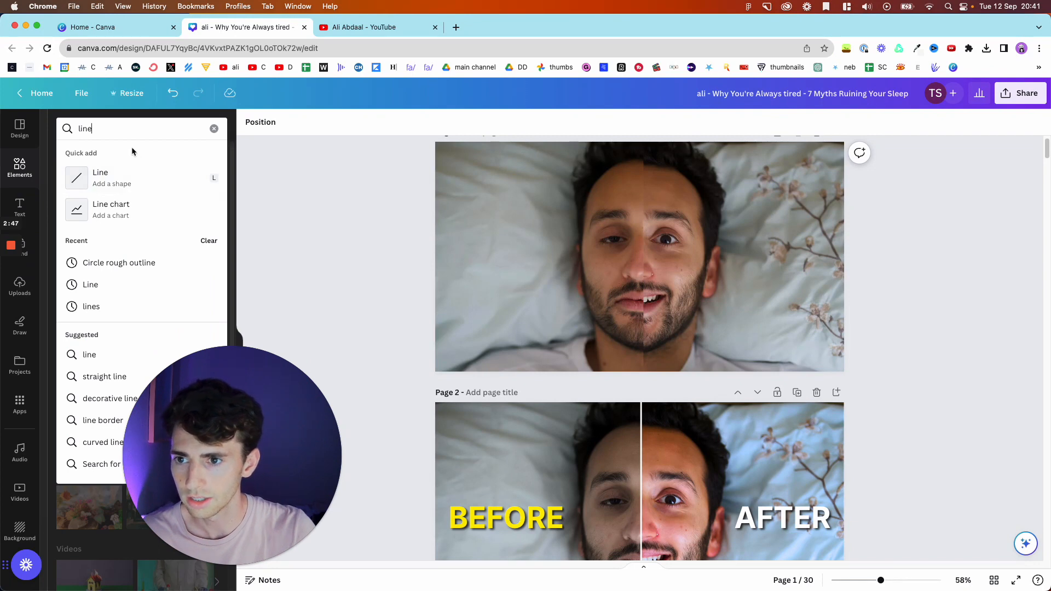
key("BackSpace")
key("BackSpace")
key("BackSpace")
key("BackSpace")
type("rec")
left_click(122, 183)
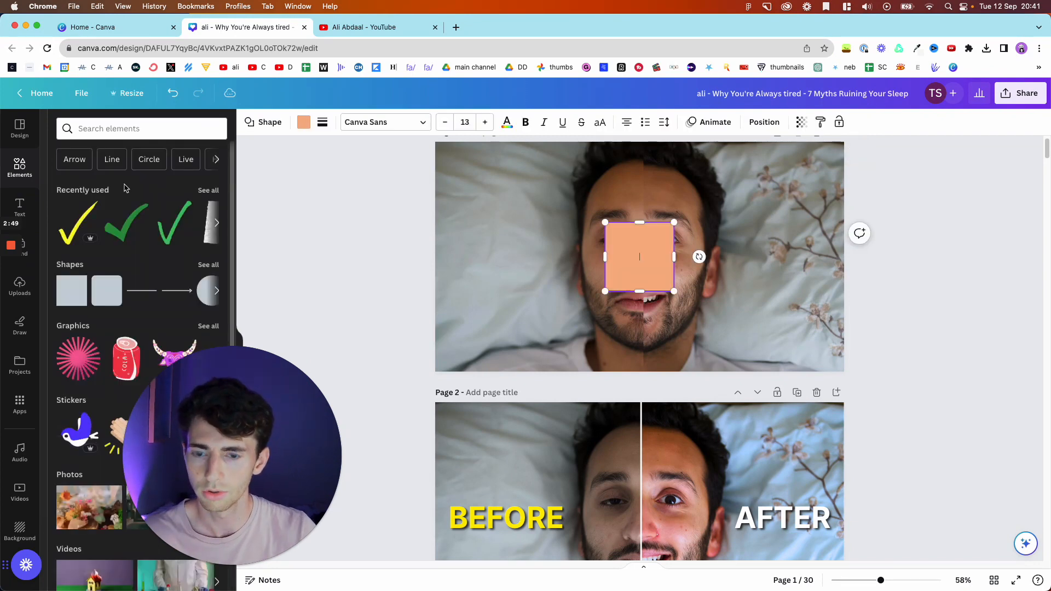
Narrow the orange square into a thin vertical strip about 12 wide near the seam between the face halves
left_click(359, 272)
left_click(650, 262)
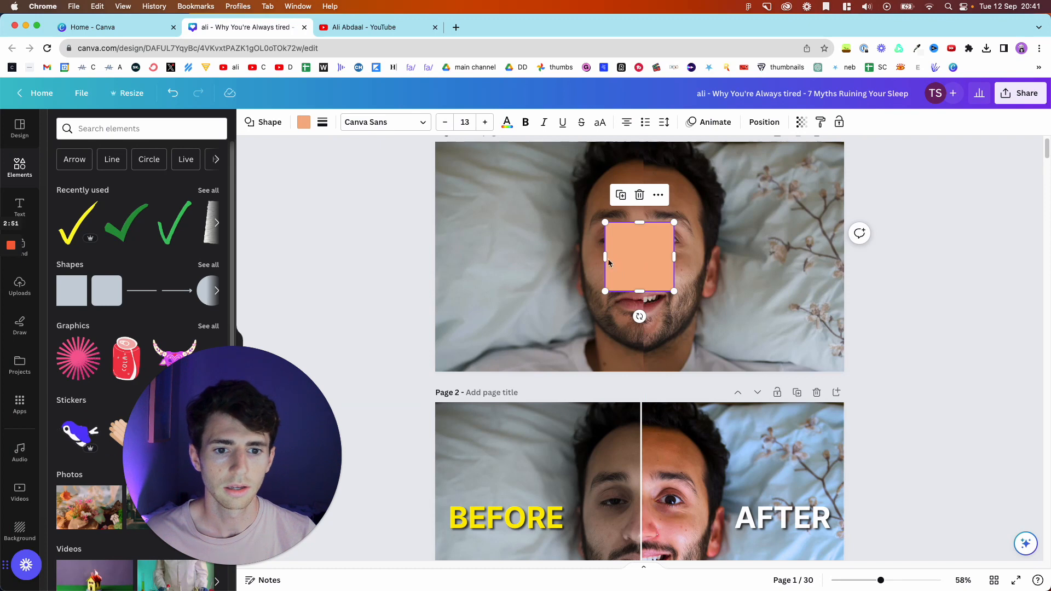
left_click_drag(605, 257, 639, 281)
left_click(651, 298)
scroll(641, 285, "up", 5)
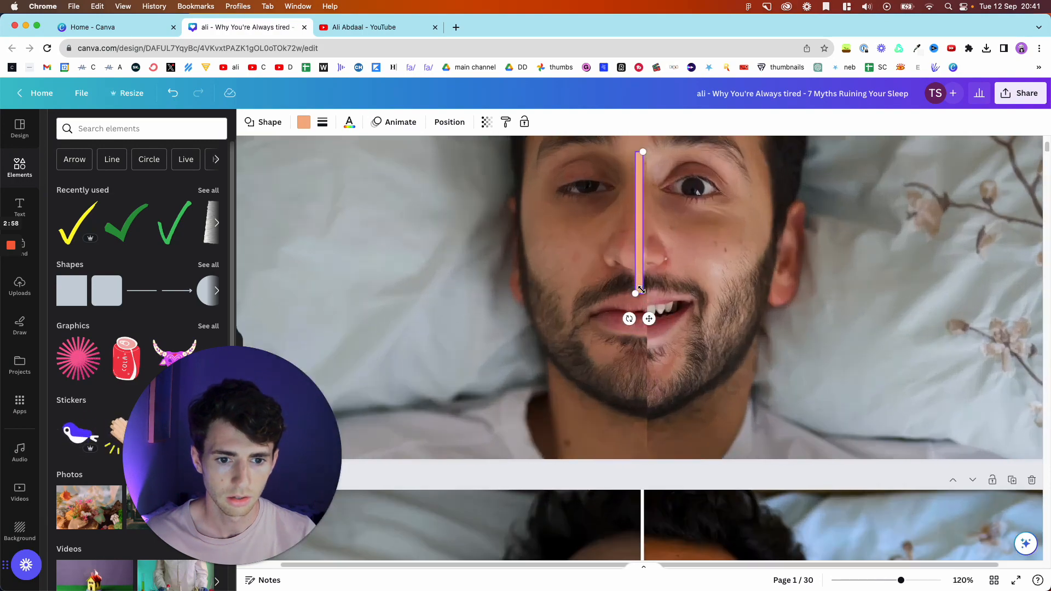
Extend the orange strip downwards to the bottom edge of page 1
scroll(640, 293, "up", 3)
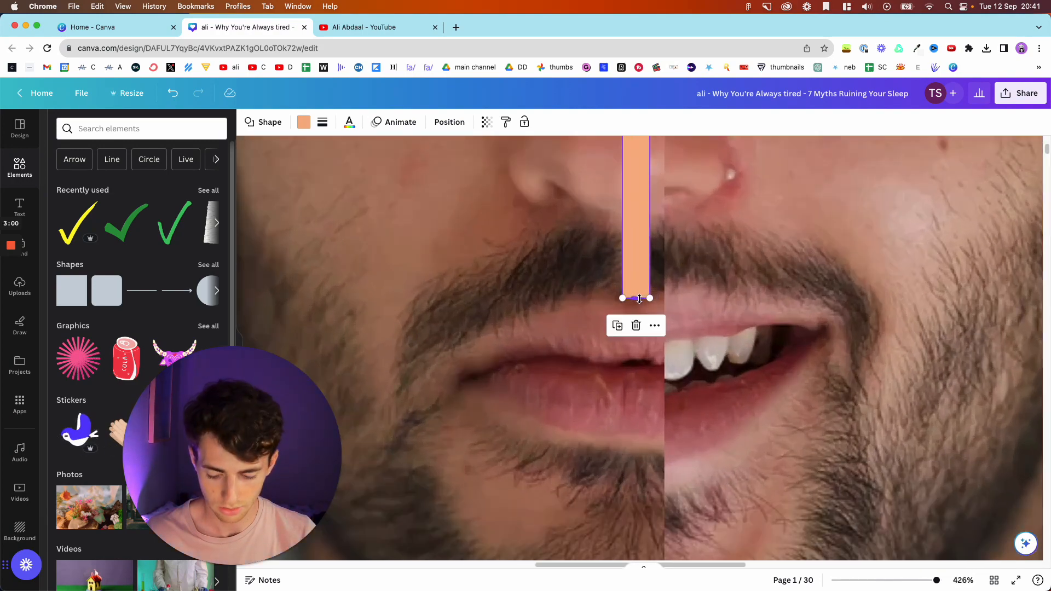
left_click_drag(640, 300, 629, 493)
scroll(629, 452, "down", 5)
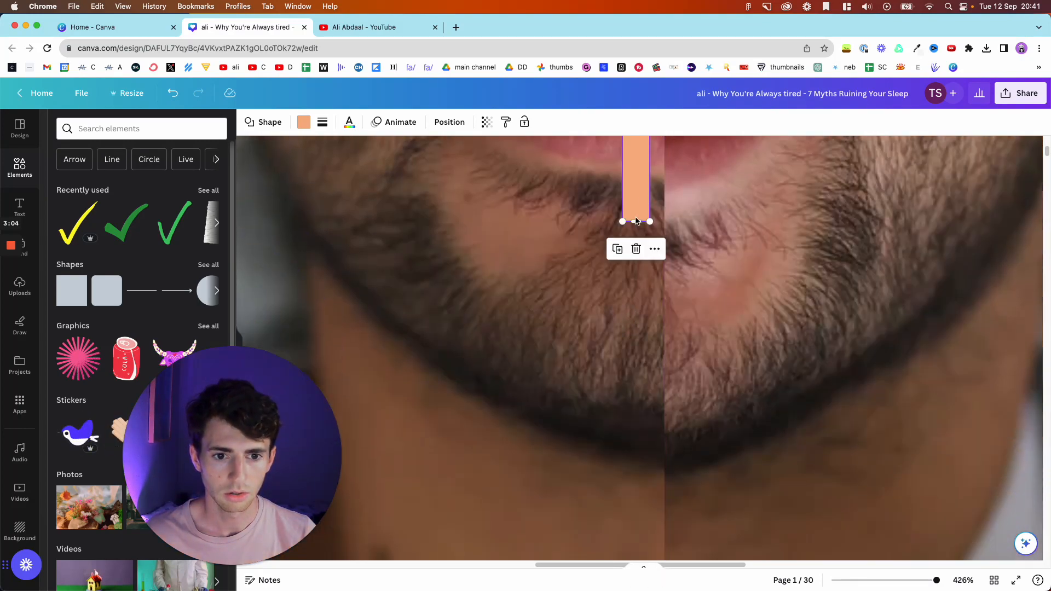
left_click_drag(636, 221, 636, 479)
scroll(635, 405, "down", 5)
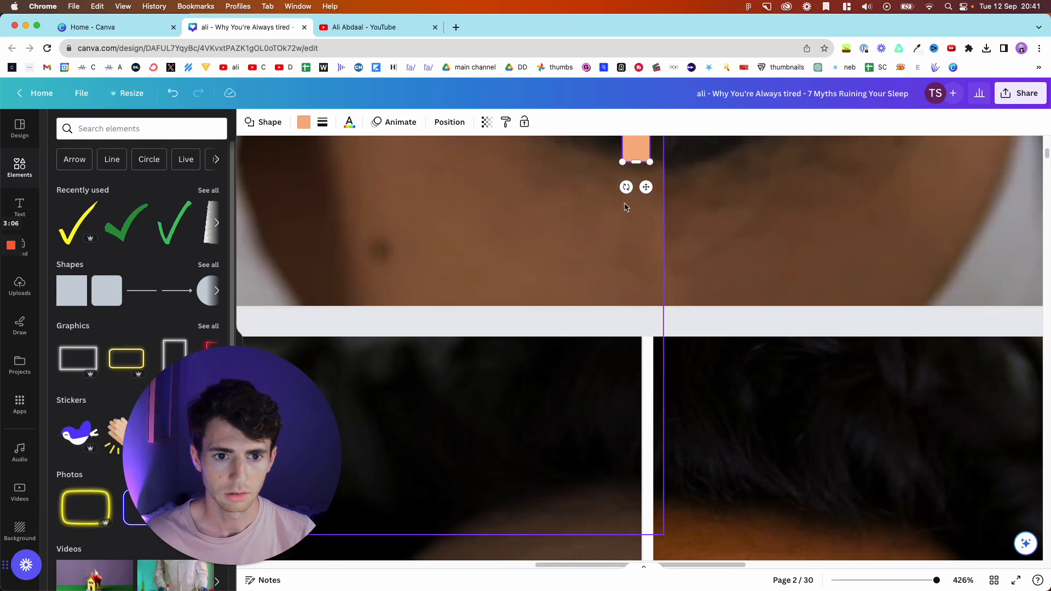
scroll(627, 203, "up", 1)
left_click_drag(636, 210, 639, 353)
Extend the orange strip upwards to the top edge of page 1
scroll(644, 369, "down", 5, "ctrl")
scroll(640, 416, "up", 5)
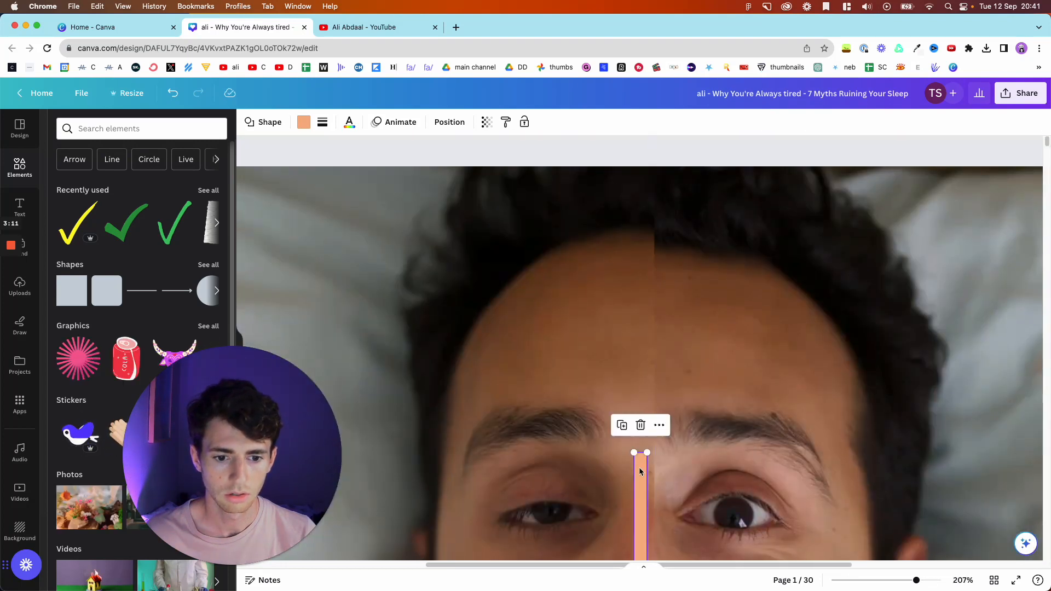
scroll(641, 461, "up", 5, "ctrl")
left_click_drag(638, 438, 627, 121)
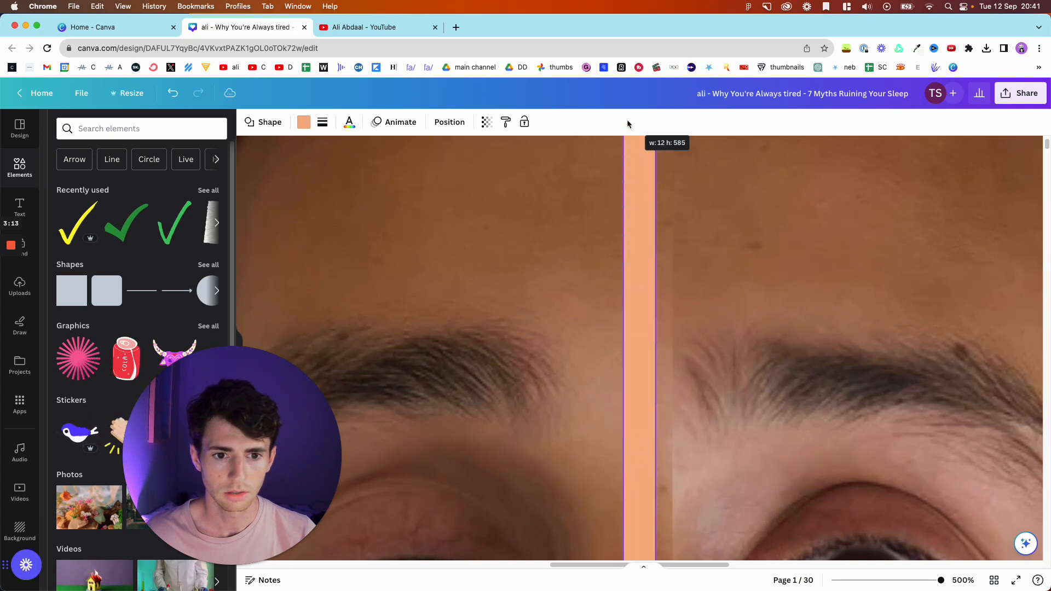
scroll(640, 251, "up", 7)
left_click_drag(639, 535, 605, 166)
Change the dividing strip's fill colour to white
scroll(622, 246, "down", 10, "ctrl")
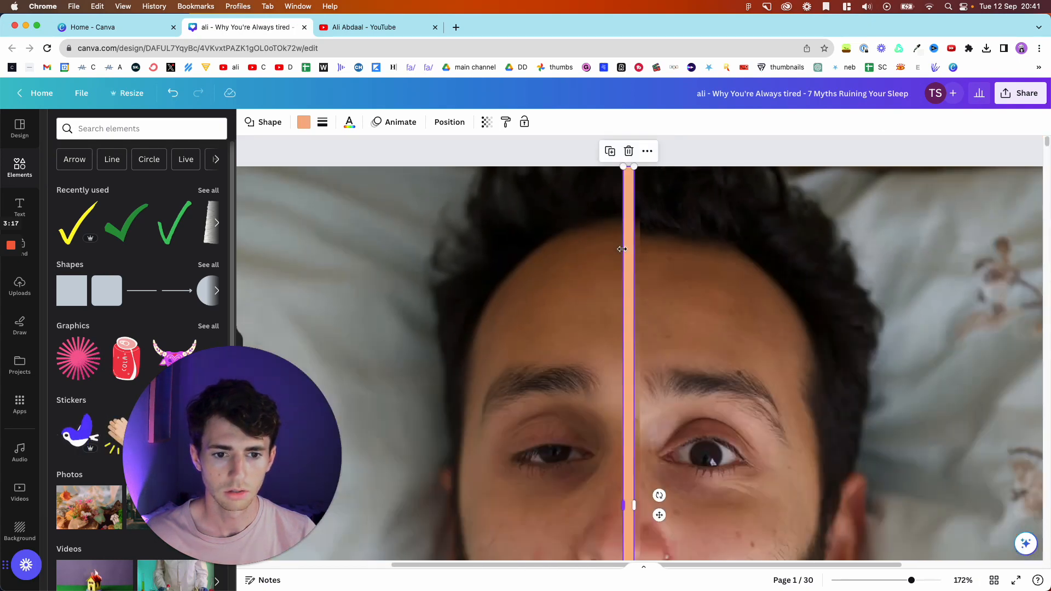
left_click(304, 122)
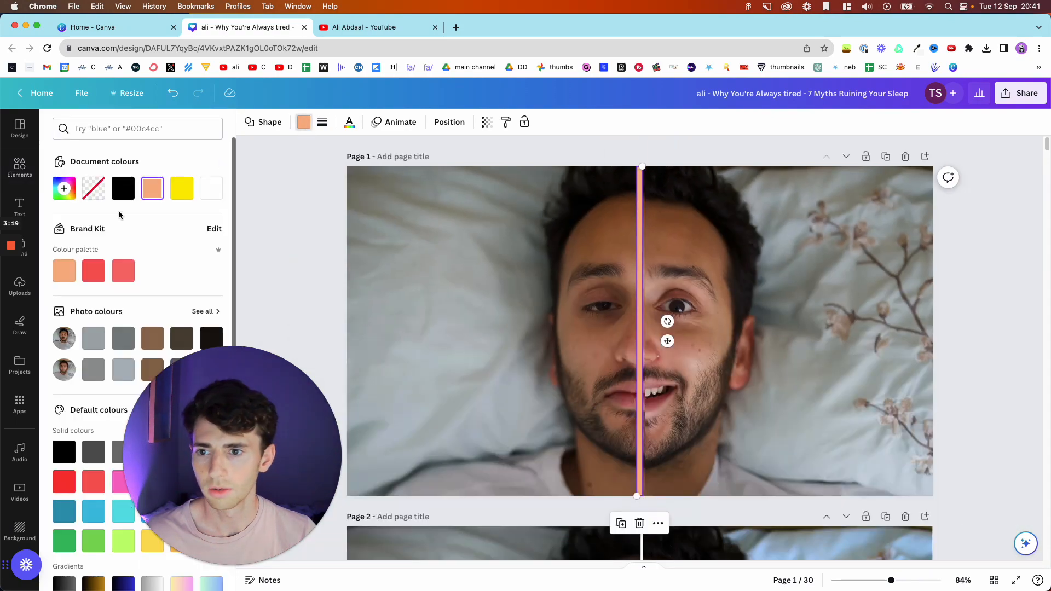
left_click(204, 199)
left_click(507, 274)
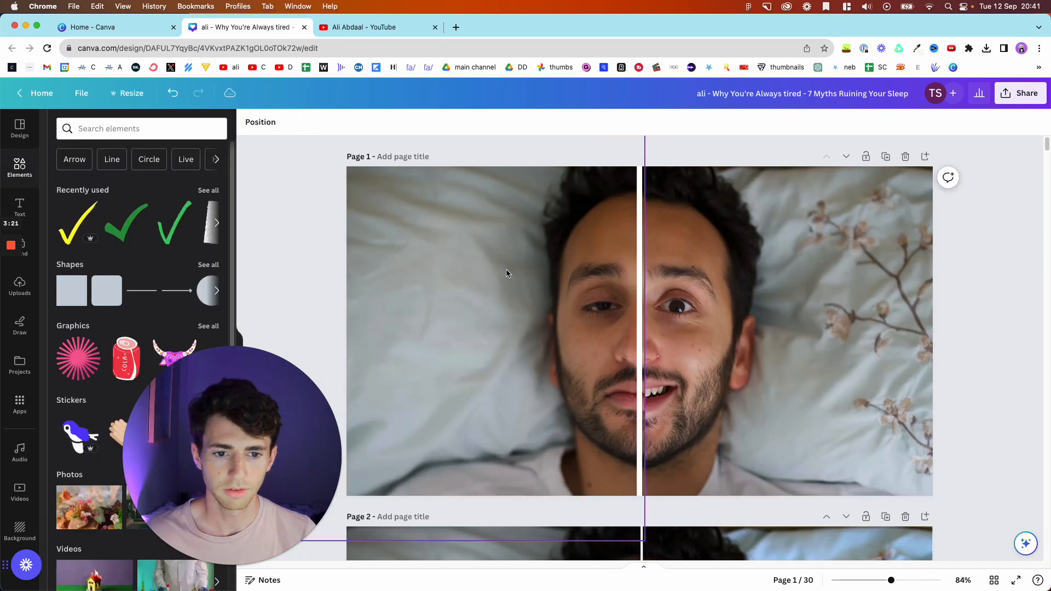
Make the white strip on page 1 thinner so it resembles the dividing line on page 2
scroll(551, 293, "up", 10)
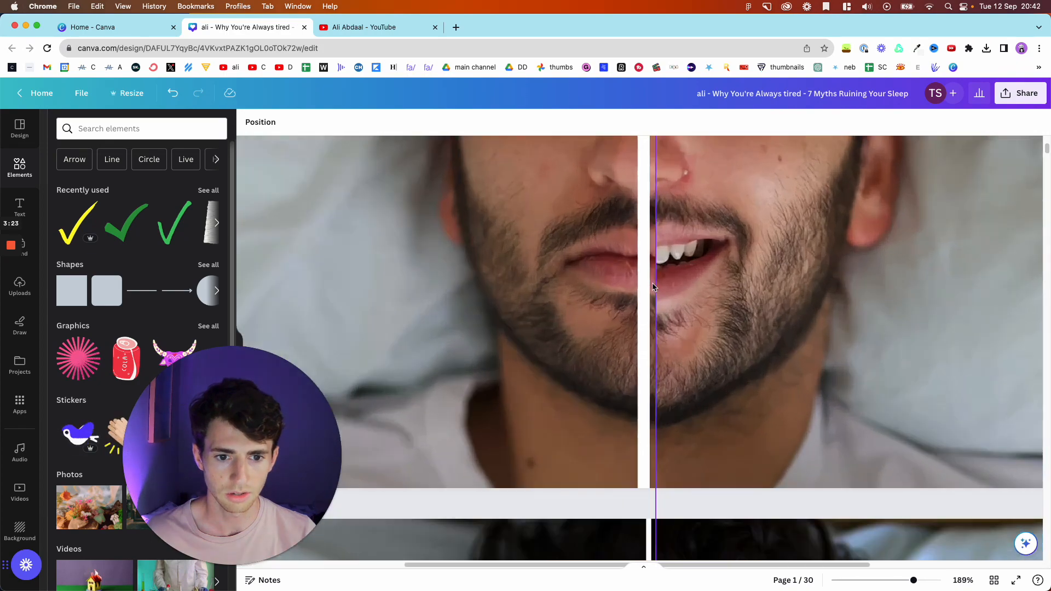
scroll(653, 288, "up", 4)
left_click(639, 304)
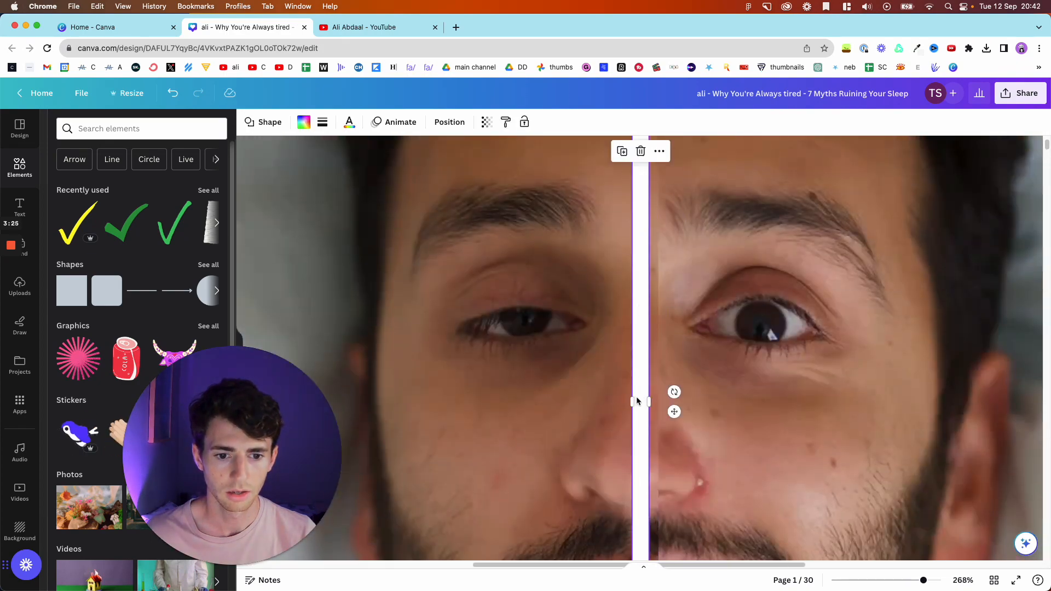
left_click_drag(636, 400, 643, 421)
scroll(652, 384, "up", 1)
scroll(653, 384, "up", 6)
scroll(619, 340, "down", 5)
scroll(620, 340, "down", 5)
left_click(953, 376)
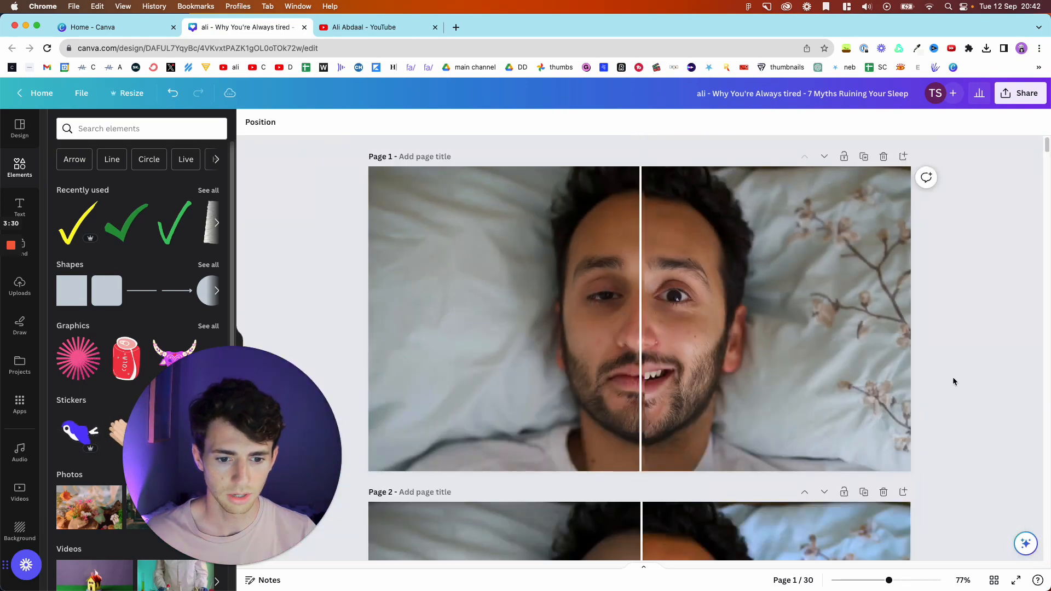
Nudge the white dividing line sideways in small increments to centre it on page 1
left_click(641, 413)
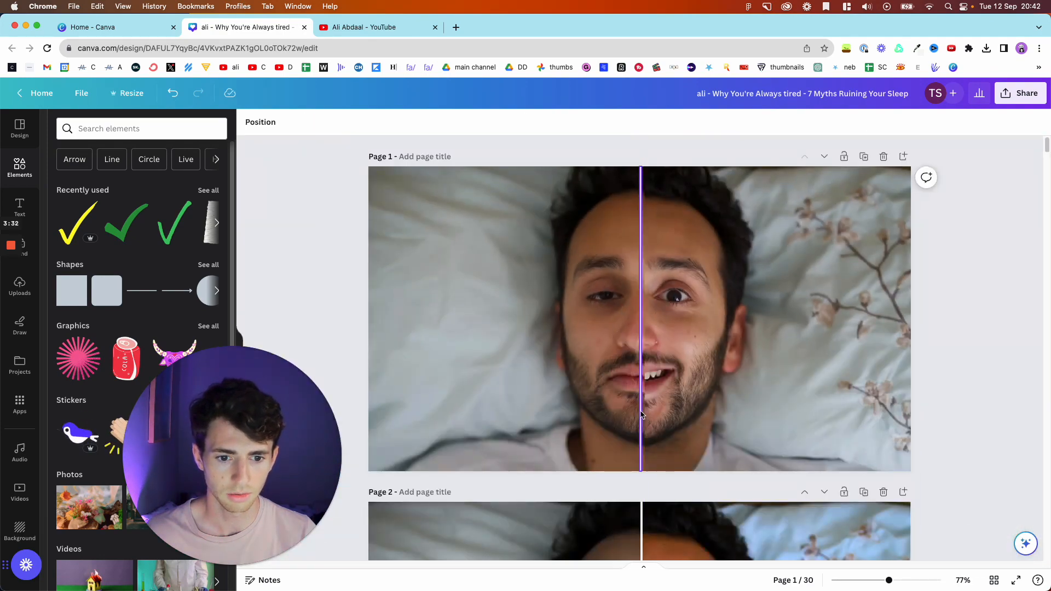
key("Right")
key("Right")
key("Right")
key("Left")
key("Right")
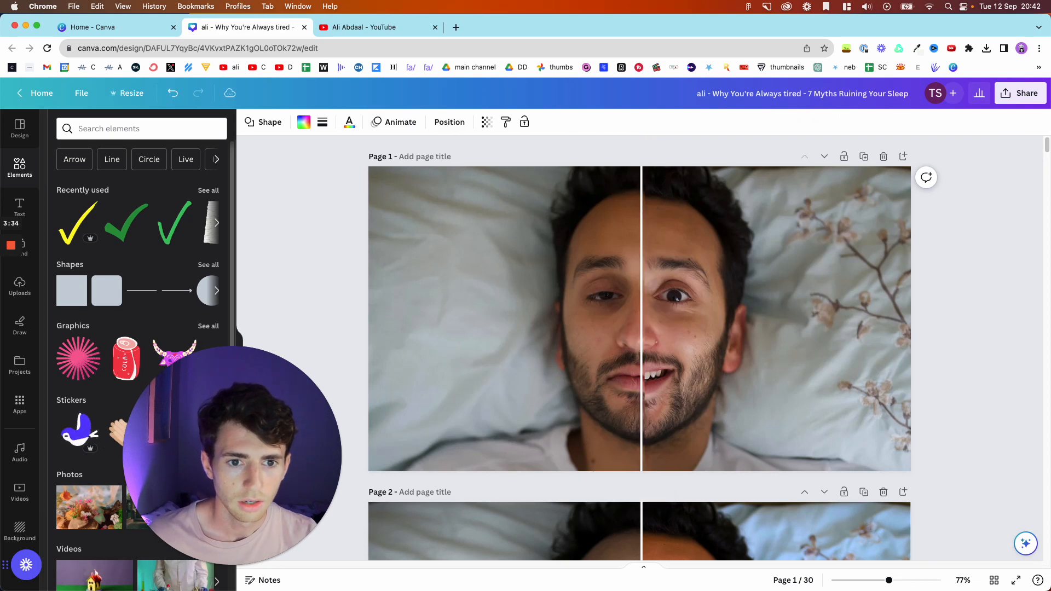
key("Left")
key("Left")
key("Left")
key("Left")
key("Right")
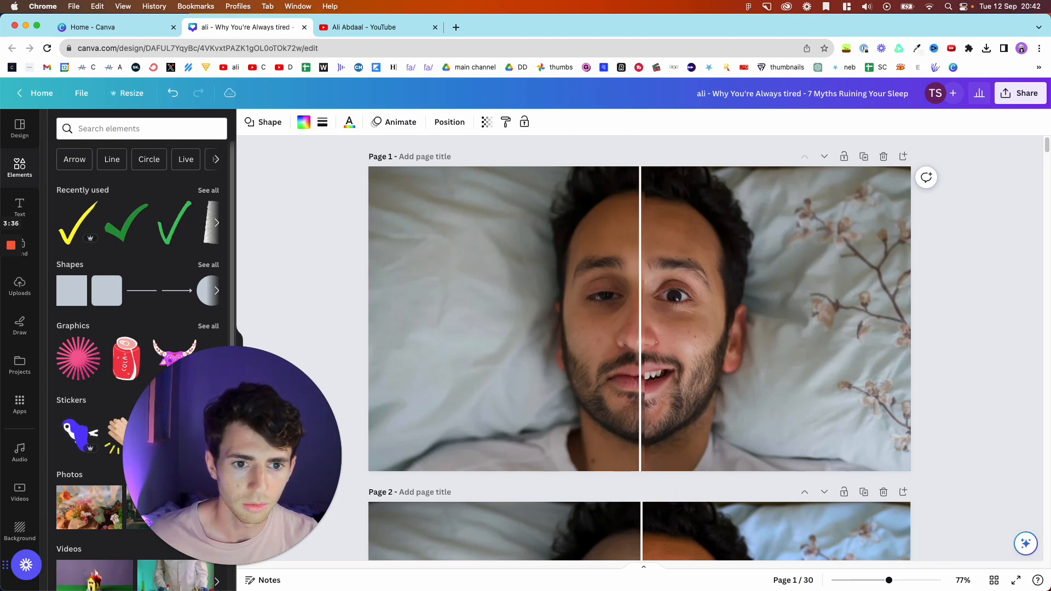
scroll(649, 381, "up", 10)
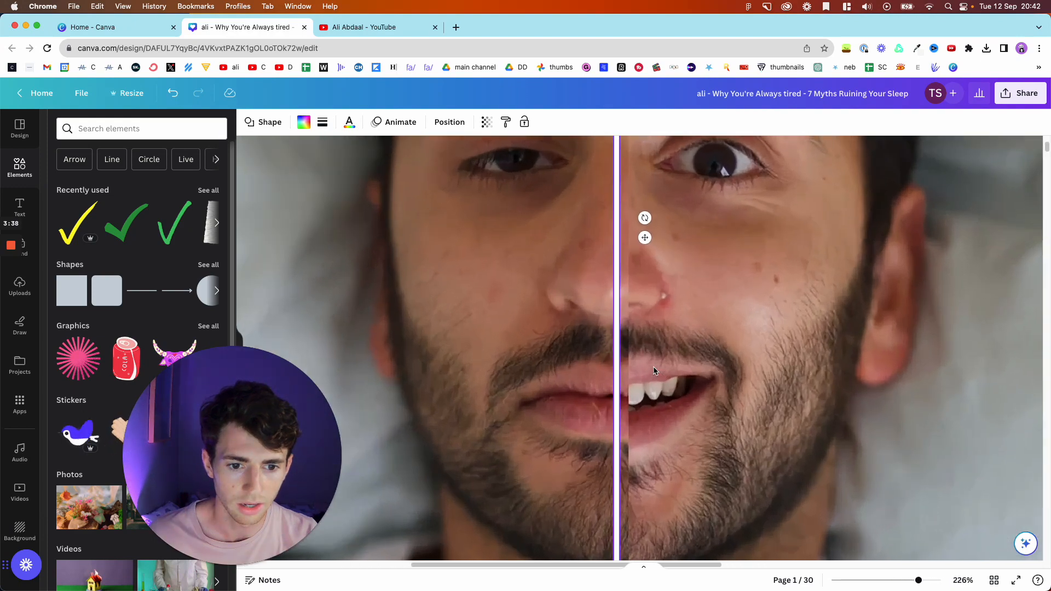
key("Right")
key("Left")
key("Right")
key("Left")
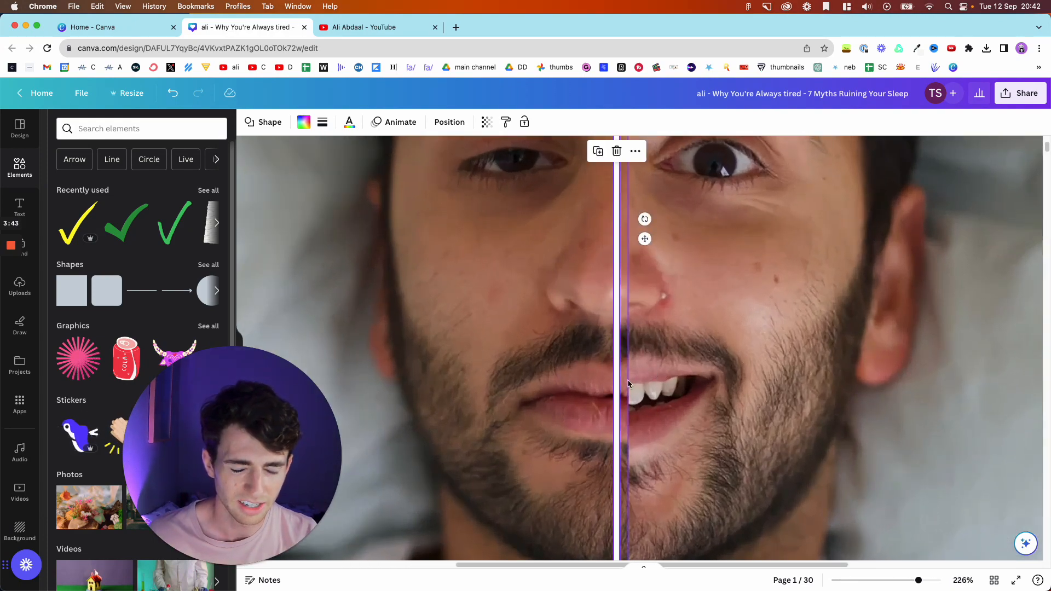
Move the tired photo slightly left so its cropped edge sits behind the white dividing line
scroll(630, 377, "down", 10)
scroll(629, 385, "down", 1)
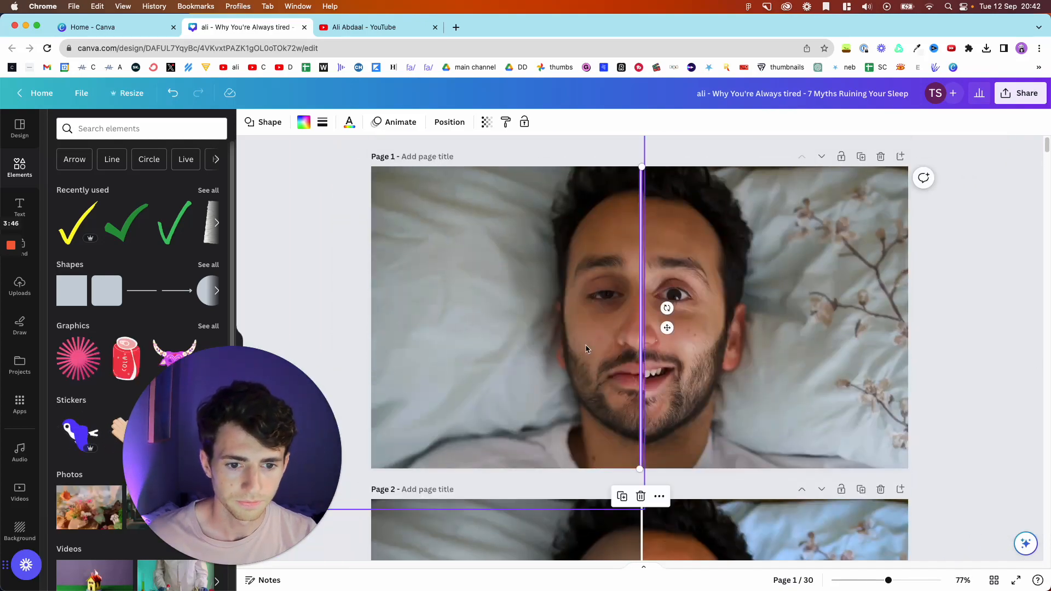
left_click(595, 360)
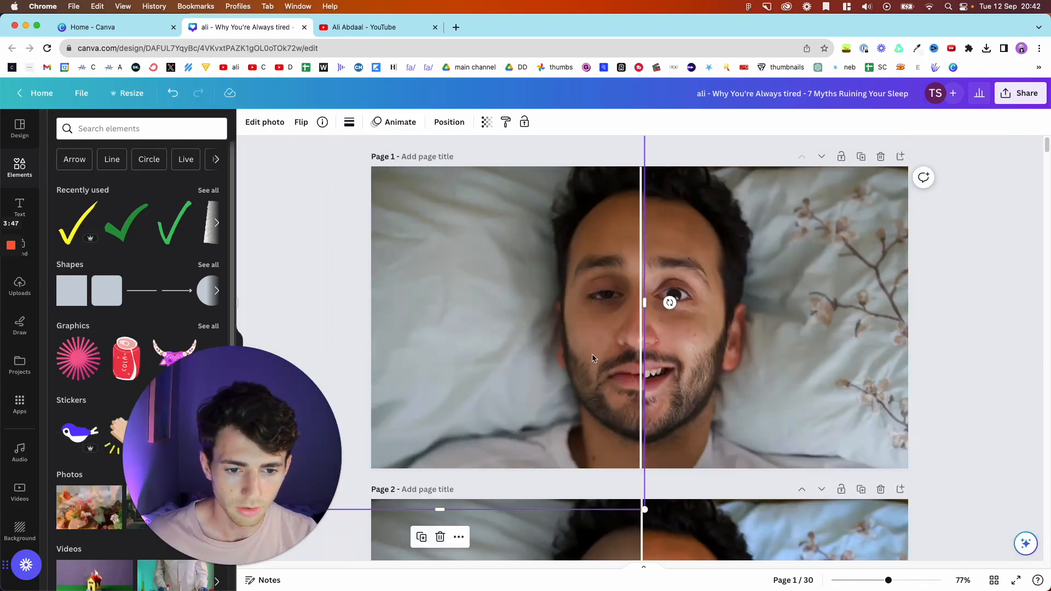
left_click_drag(592, 354, 587, 351)
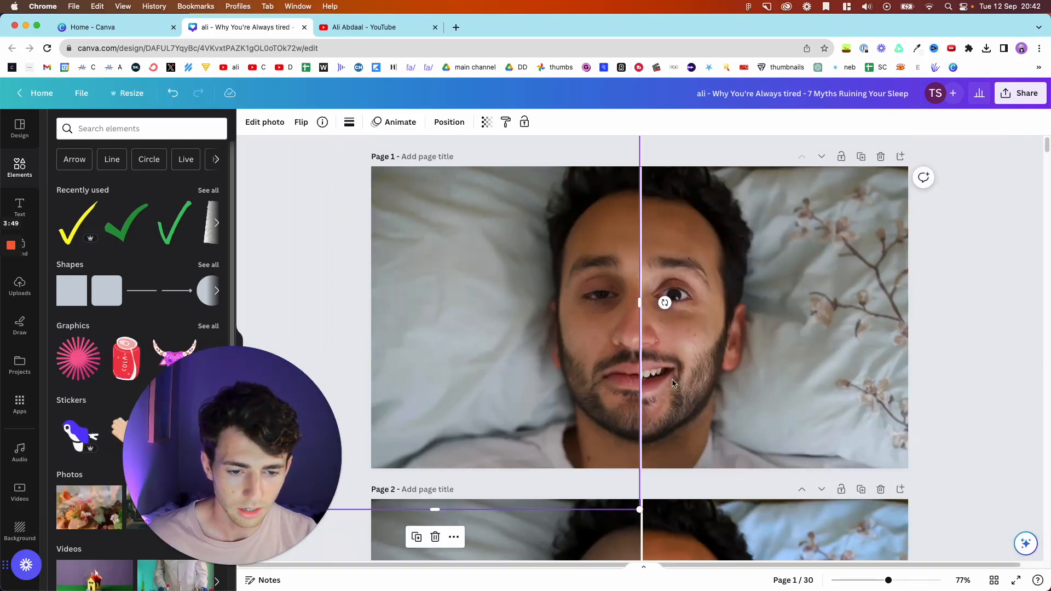
scroll(673, 383, "up", 2)
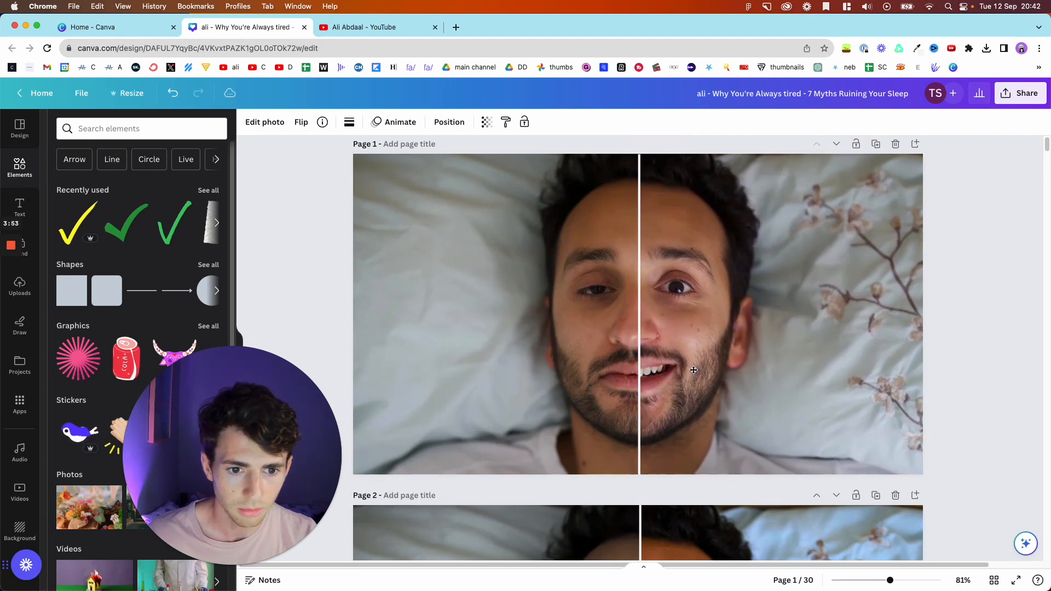
left_click(961, 402)
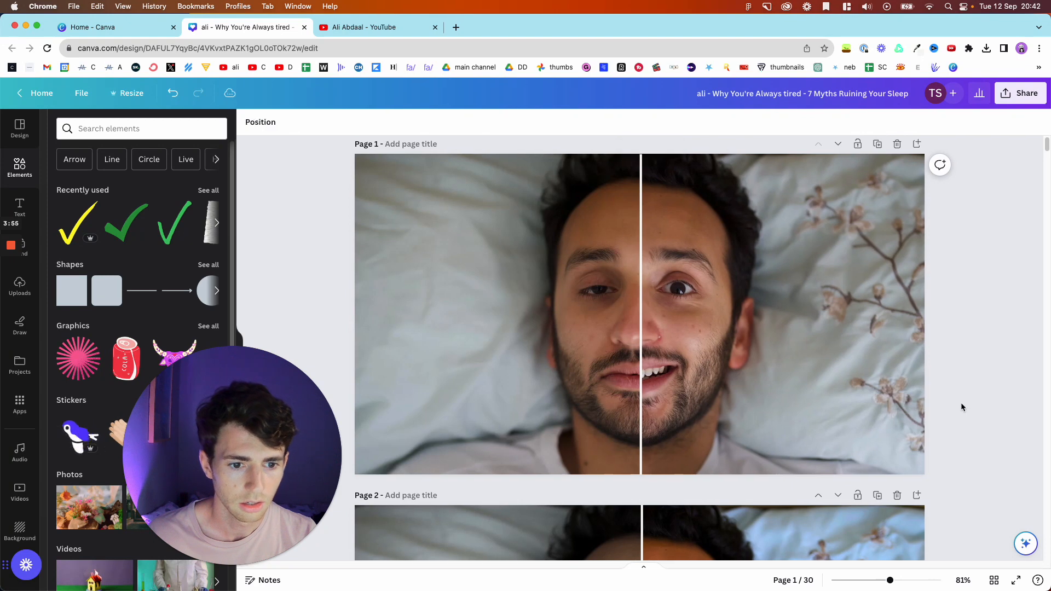
Nudge the tired and smiling photos horizontally to refine how the face halves meet, using page 2 as reference
scroll(961, 403, "down", 5)
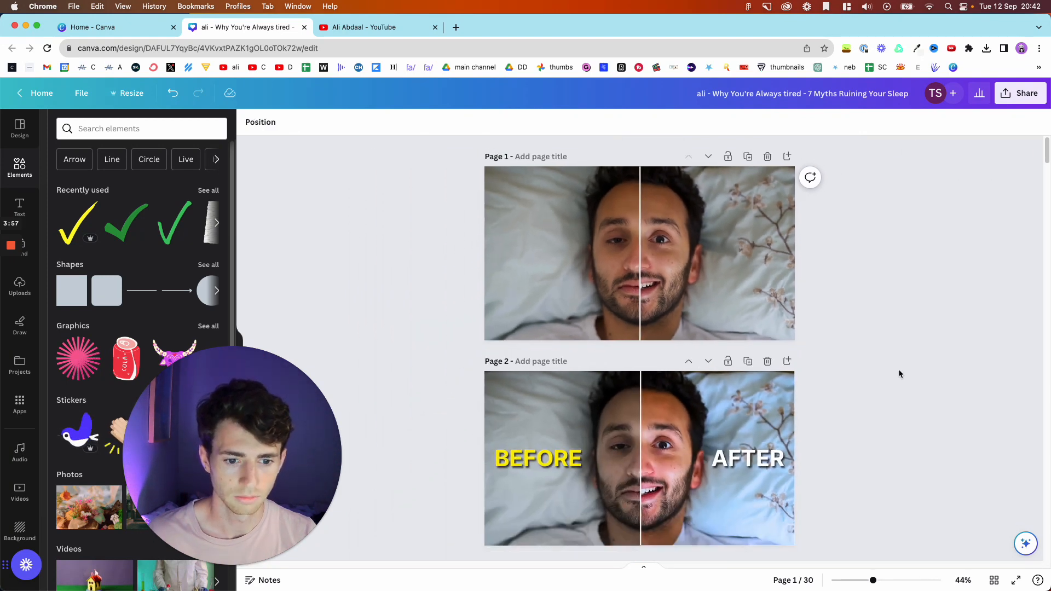
left_click(613, 313)
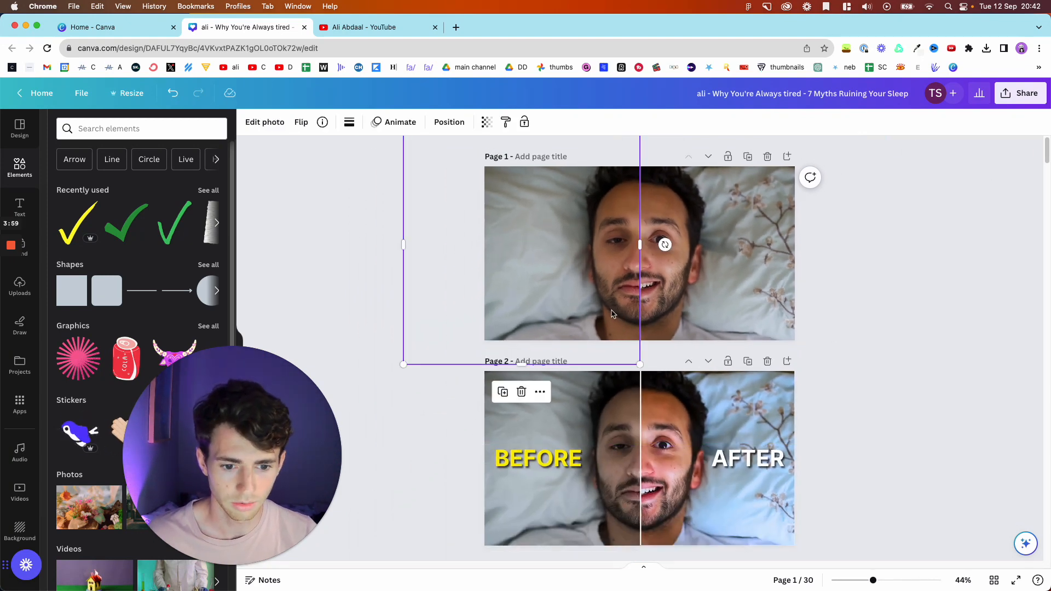
key("Left")
key("Left")
key("Left")
key("Left")
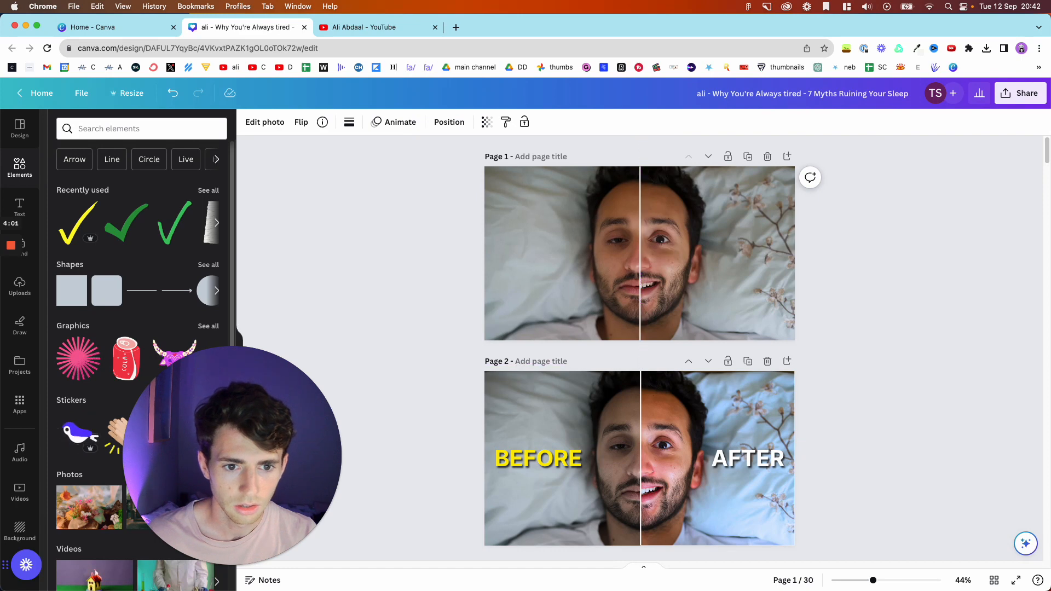
left_click(678, 306)
key("Right")
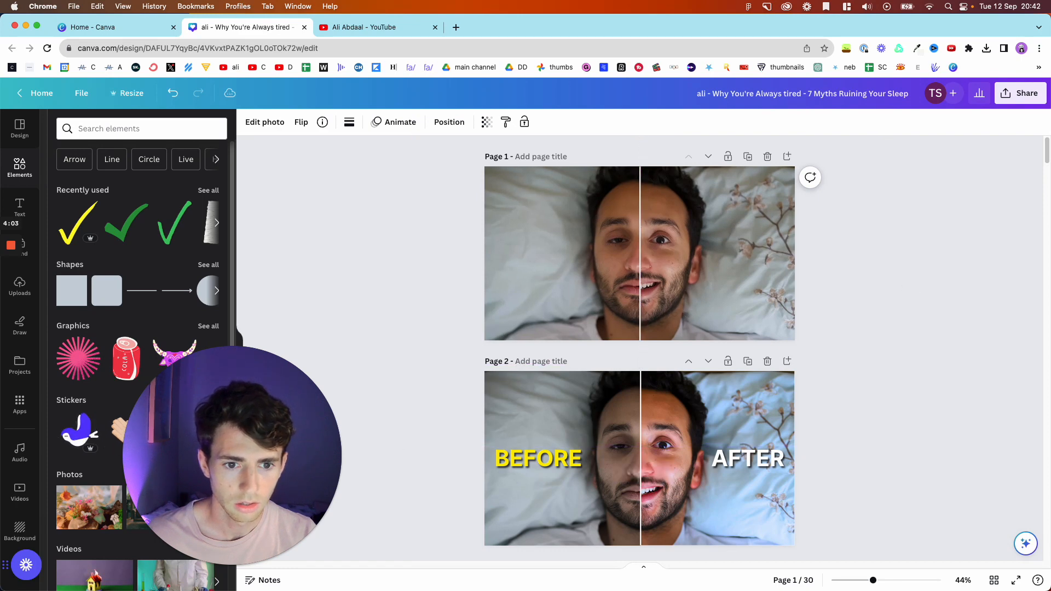
left_click(903, 379)
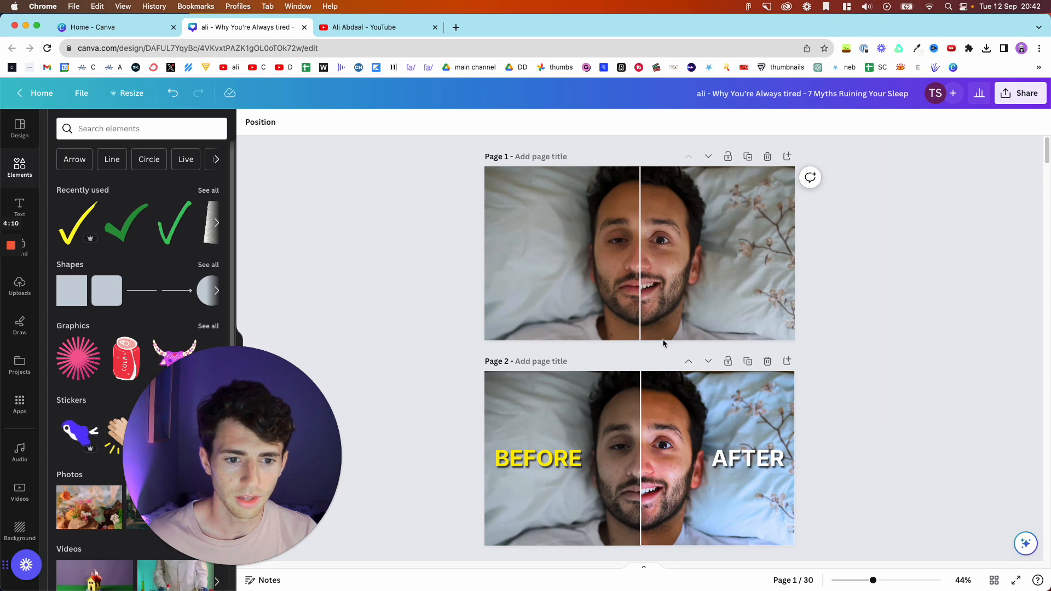
Nudge the tired photo slightly left and check the seam along the white dividing line
left_click(598, 313)
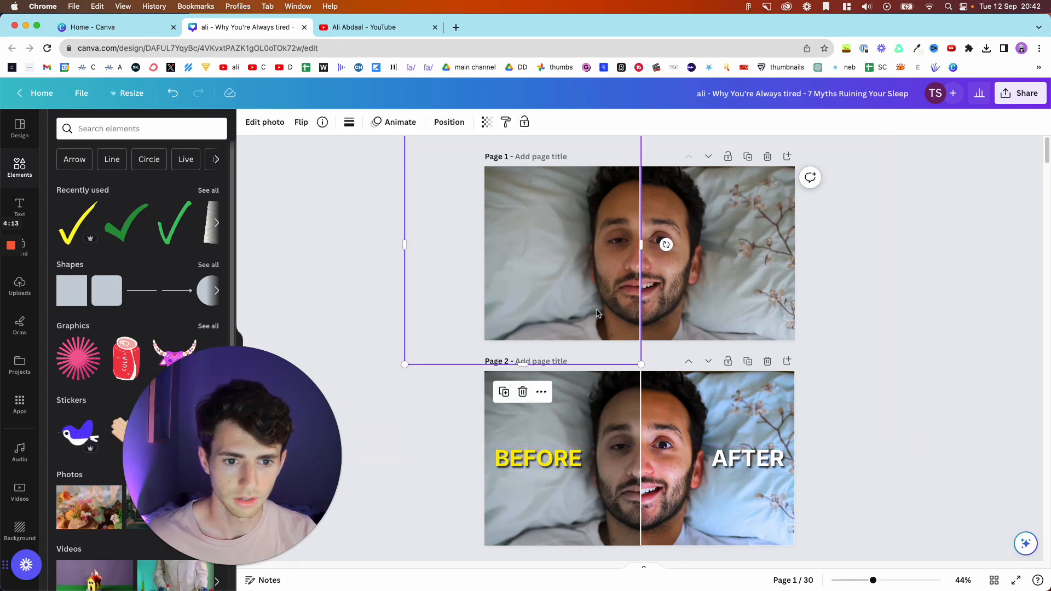
key("Left")
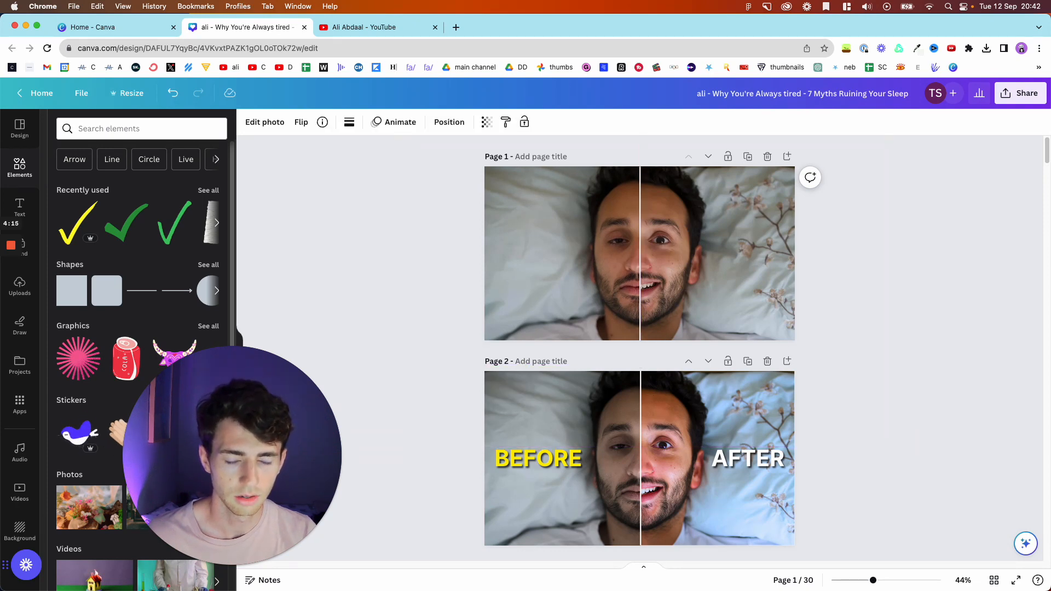
left_click(875, 297)
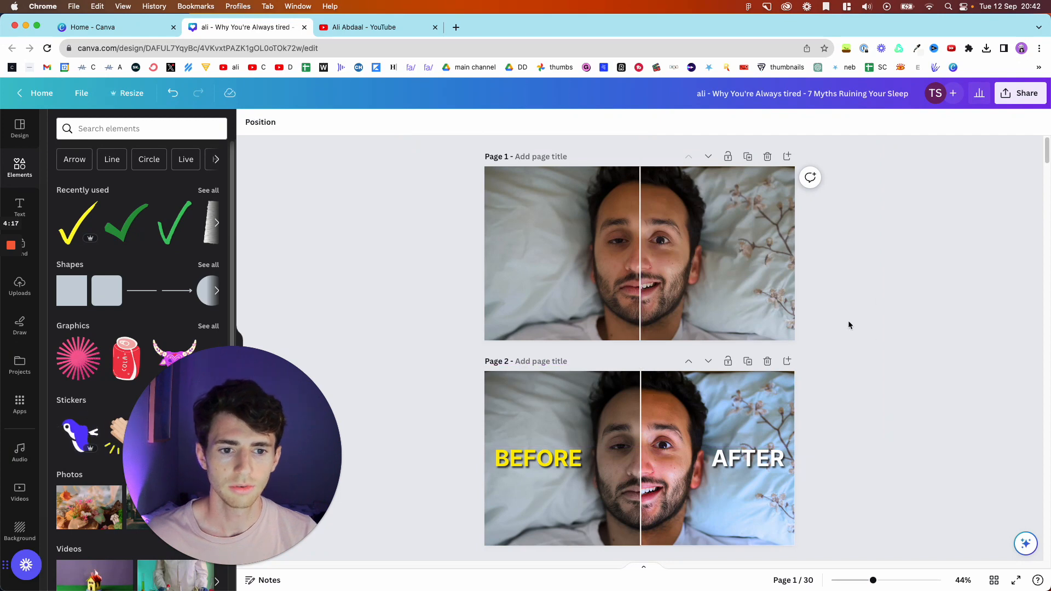
scroll(849, 324, "up", 3)
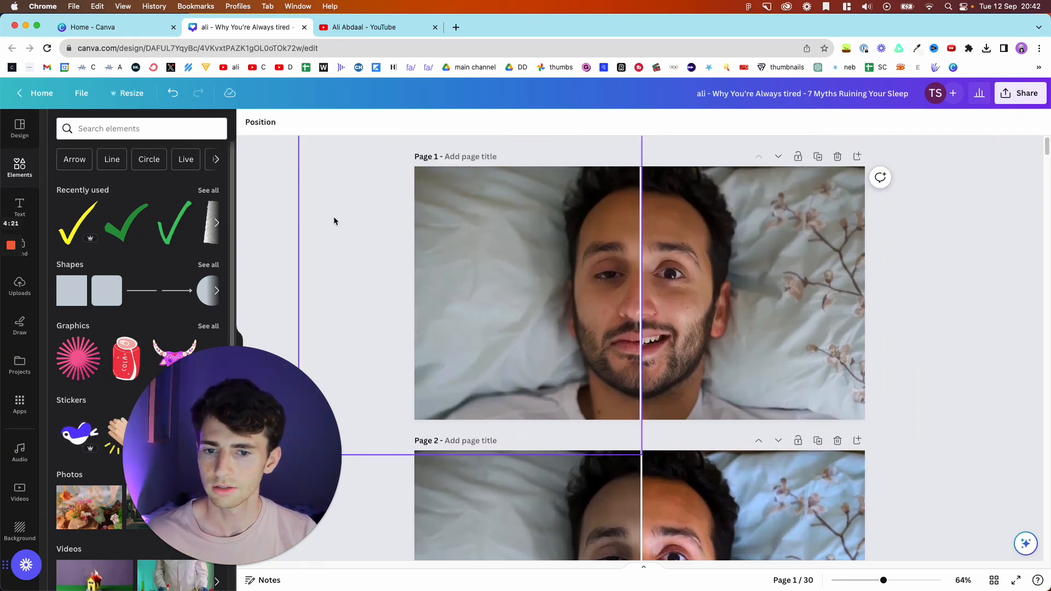
Adjust the tired photo on page 1 by setting brightness to -15 and returning contrast to 0
left_click(534, 298)
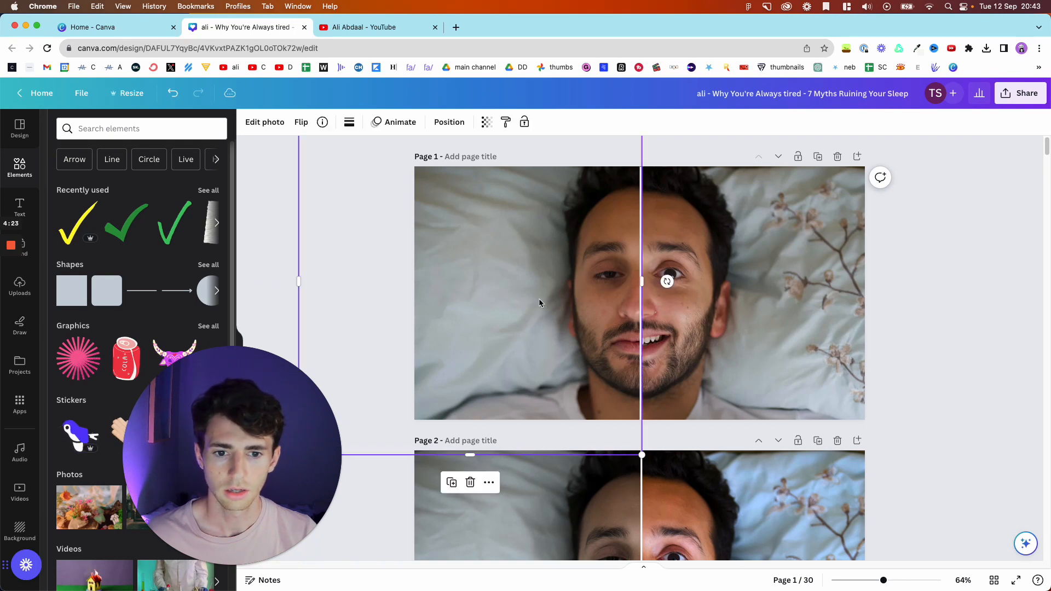
scroll(508, 284, "down", 3)
left_click(265, 122)
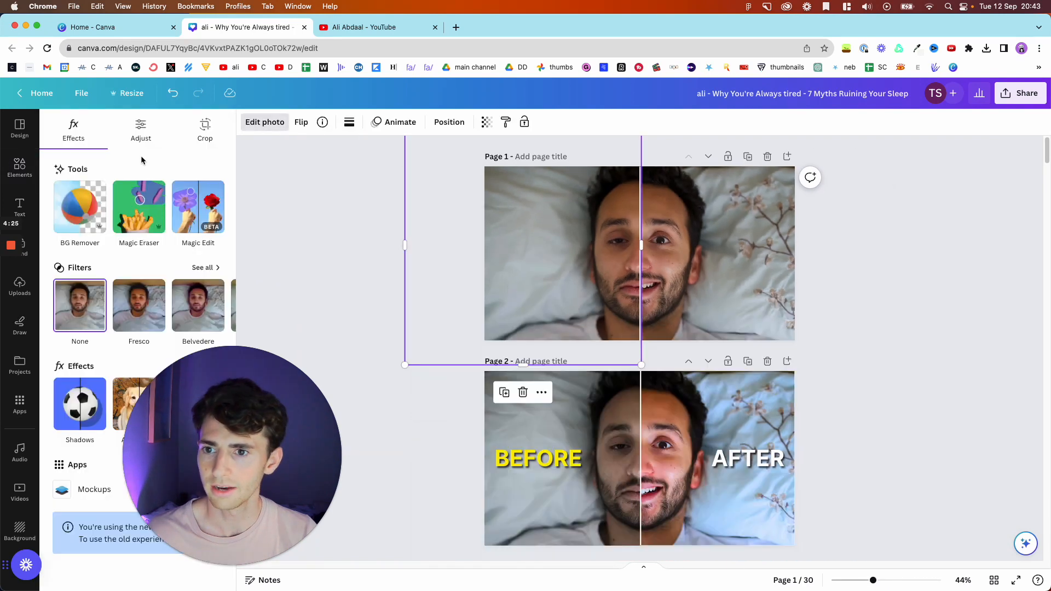
left_click(141, 137)
scroll(105, 226, "down", 3)
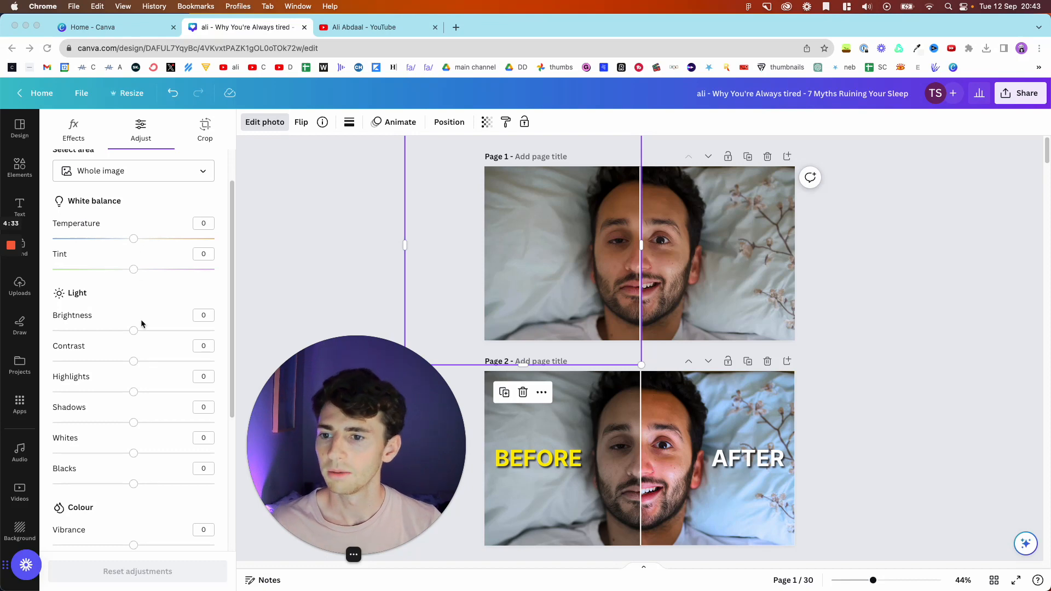
left_click_drag(136, 335, 141, 360)
left_click(202, 343)
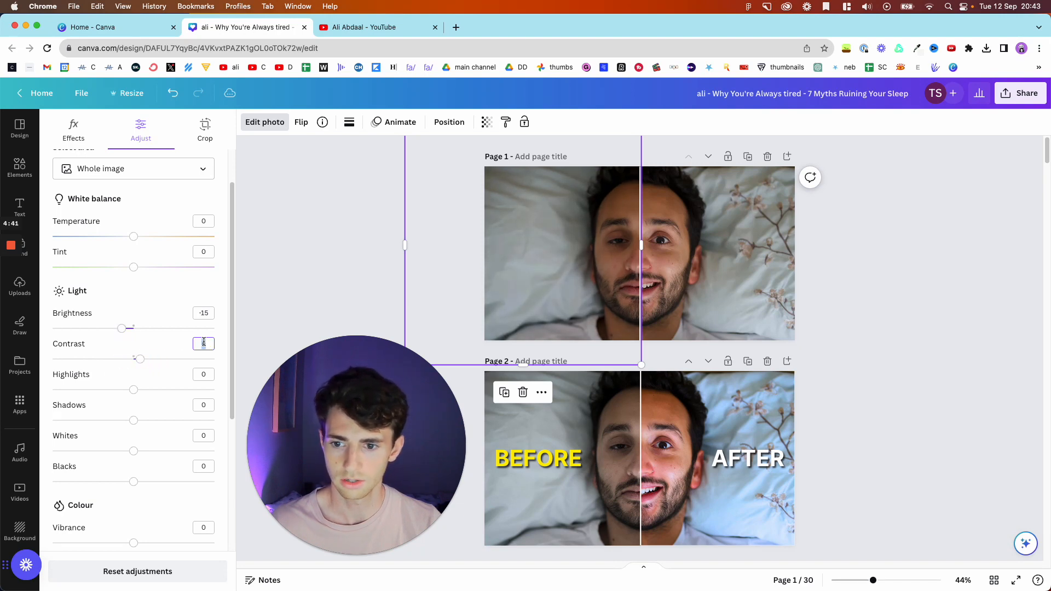
scroll(173, 361, "down", 5)
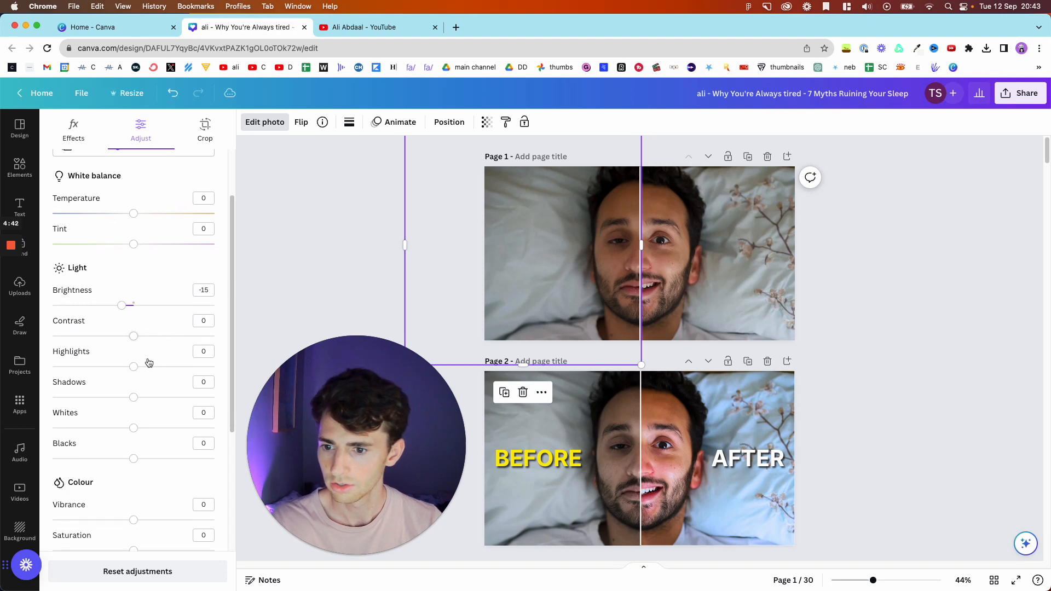
Set the tired photo's saturation to -48 and its clarity to 67
scroll(117, 396, "down", 1)
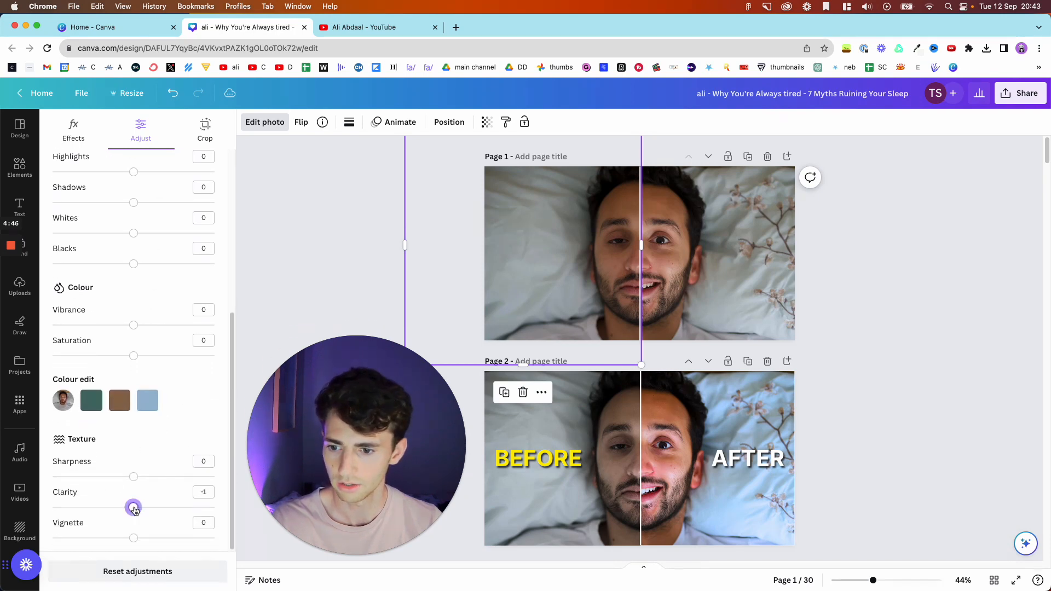
left_click_drag(135, 510, 192, 508)
scroll(140, 329, "up", 3)
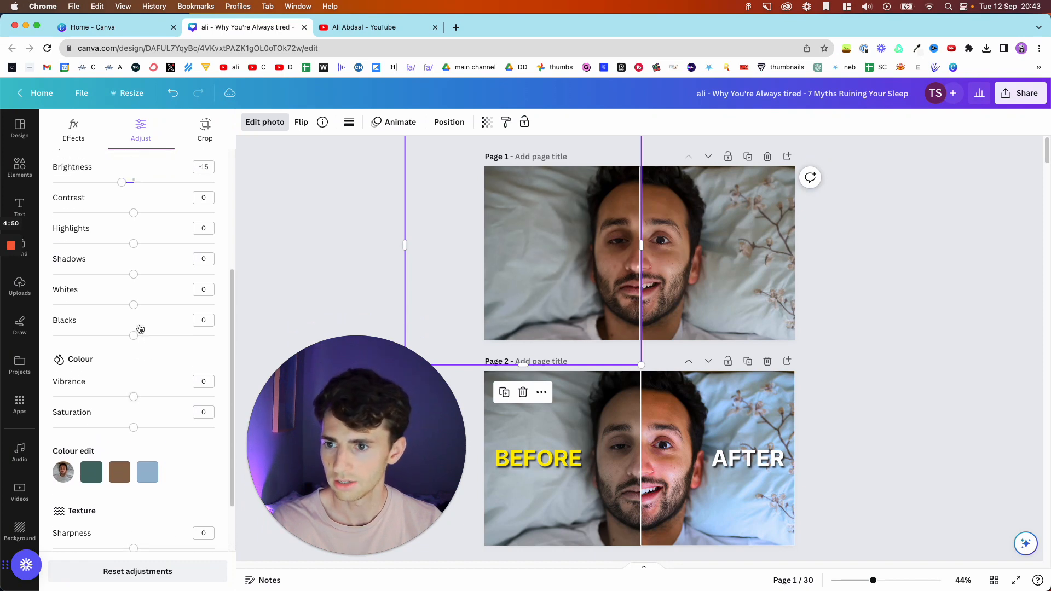
scroll(137, 348, "down", 4)
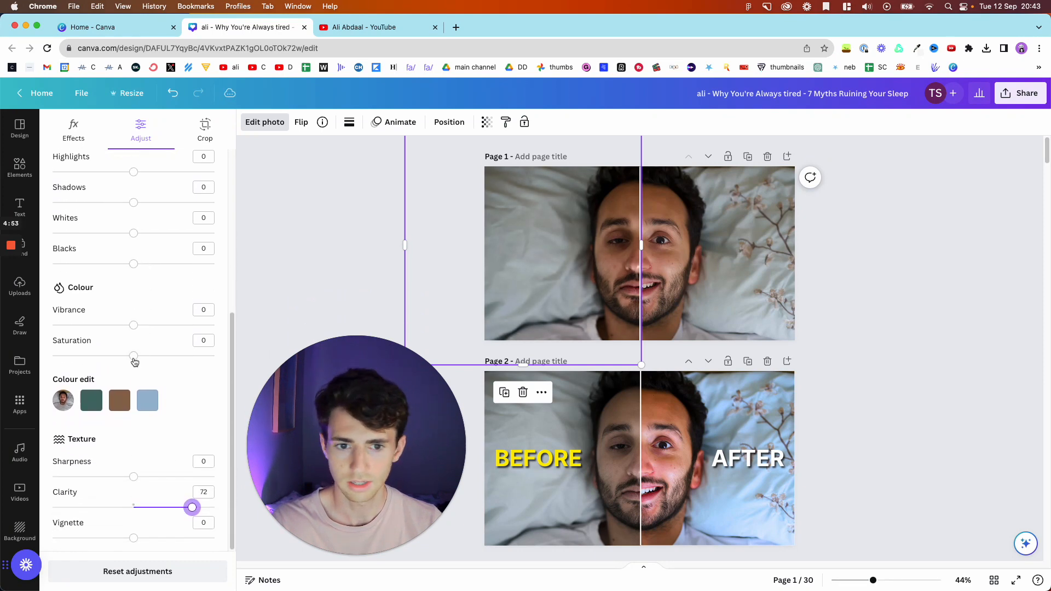
left_click_drag(133, 356, 96, 358)
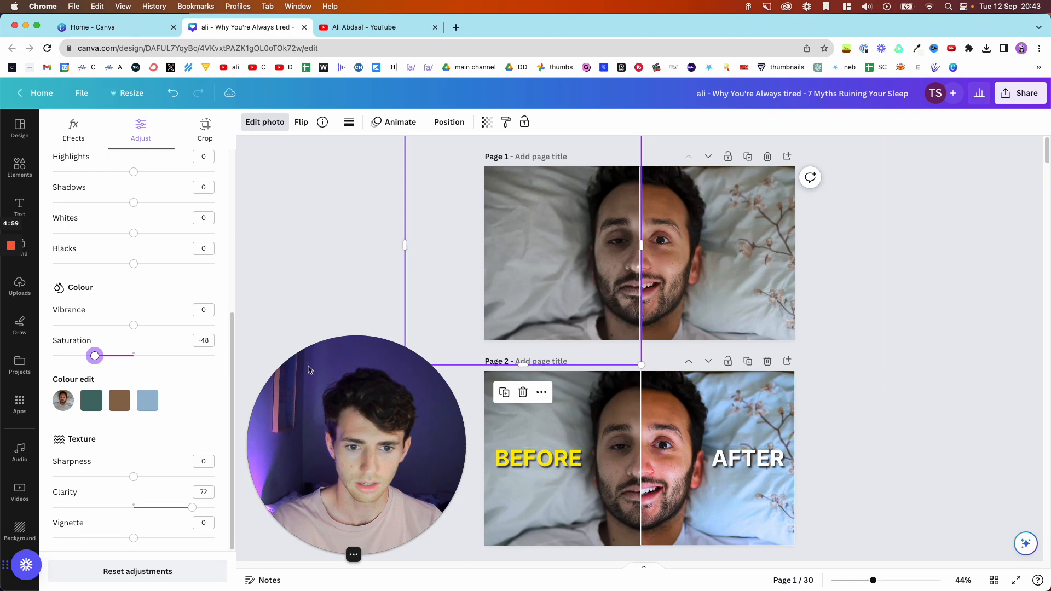
left_click_drag(188, 508, 186, 508)
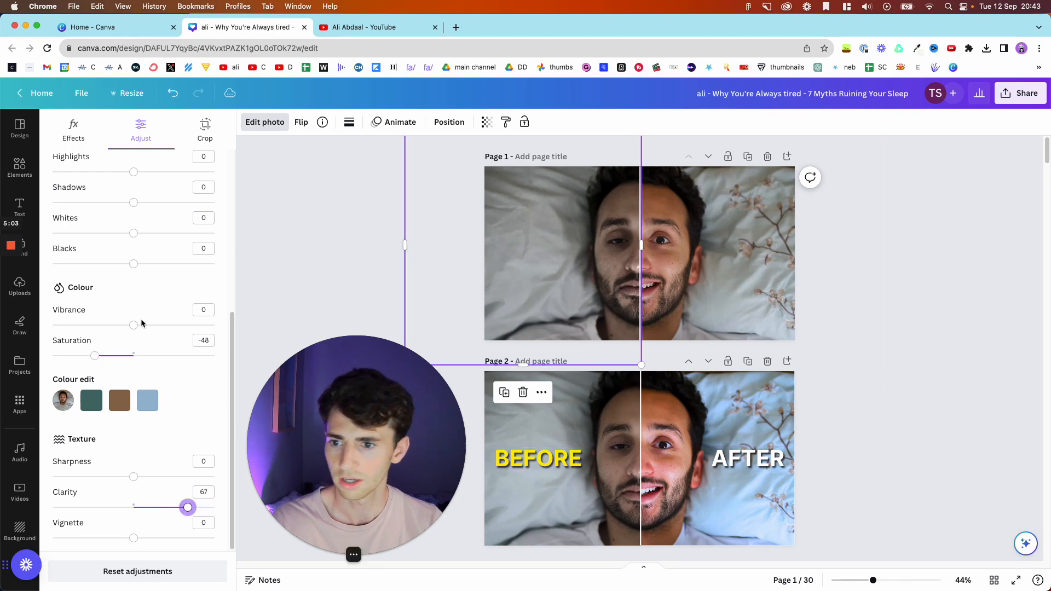
Lower the tired photo's highlights to about -14
scroll(141, 323, "up", 5)
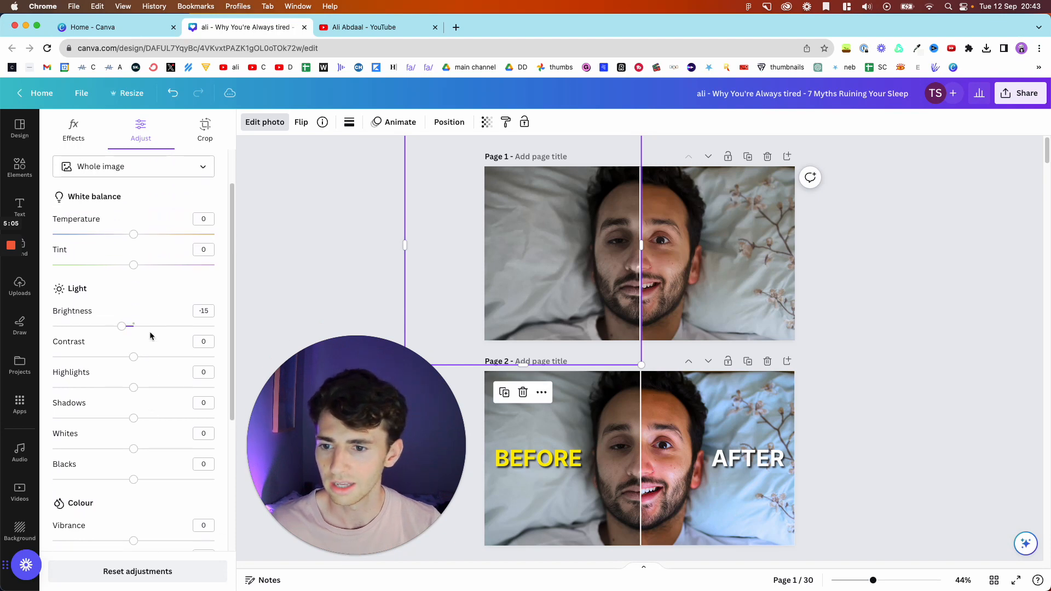
scroll(150, 335, "down", 2)
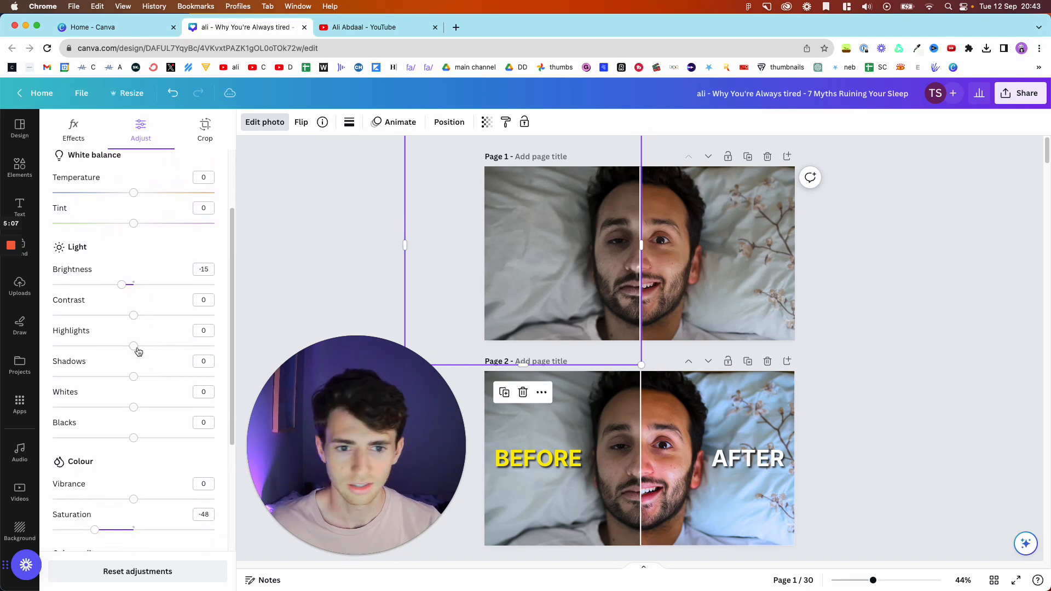
mouse_move(139, 352)
left_mouse_down()
mouse_move(170, 351)
mouse_move(96, 351)
mouse_move(118, 352)
left_mouse_up()
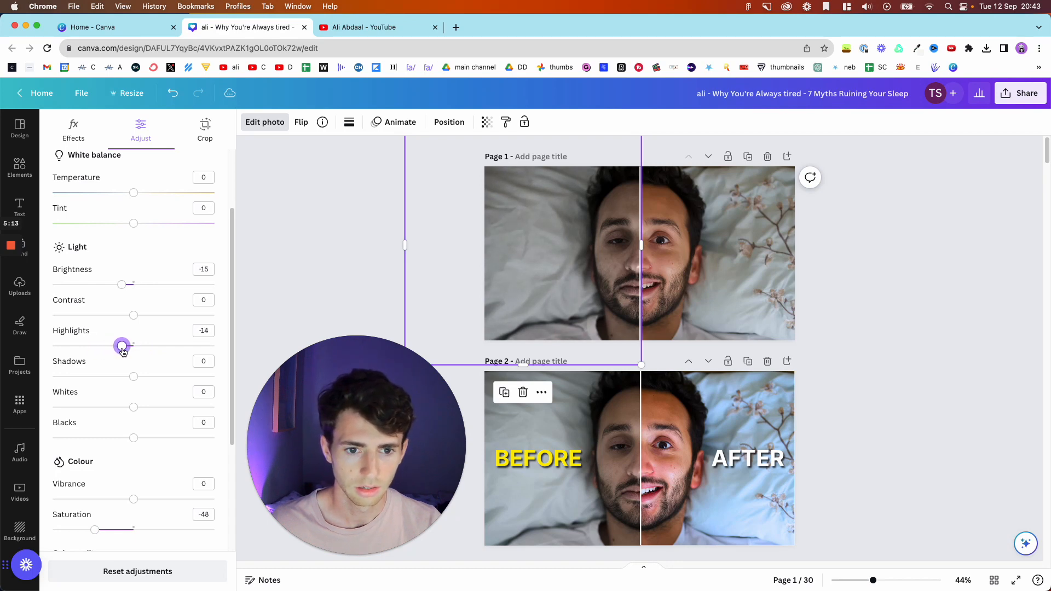
Set the smiling photo's brightness to 22 and vibrance to 43 on page 1
left_click(599, 337)
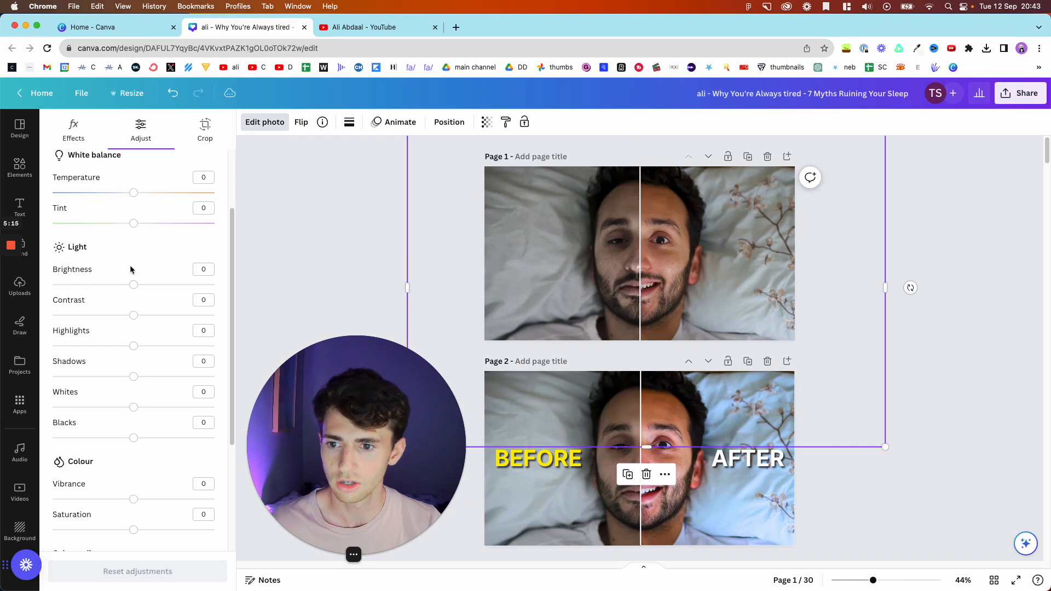
left_click_drag(137, 288, 152, 287)
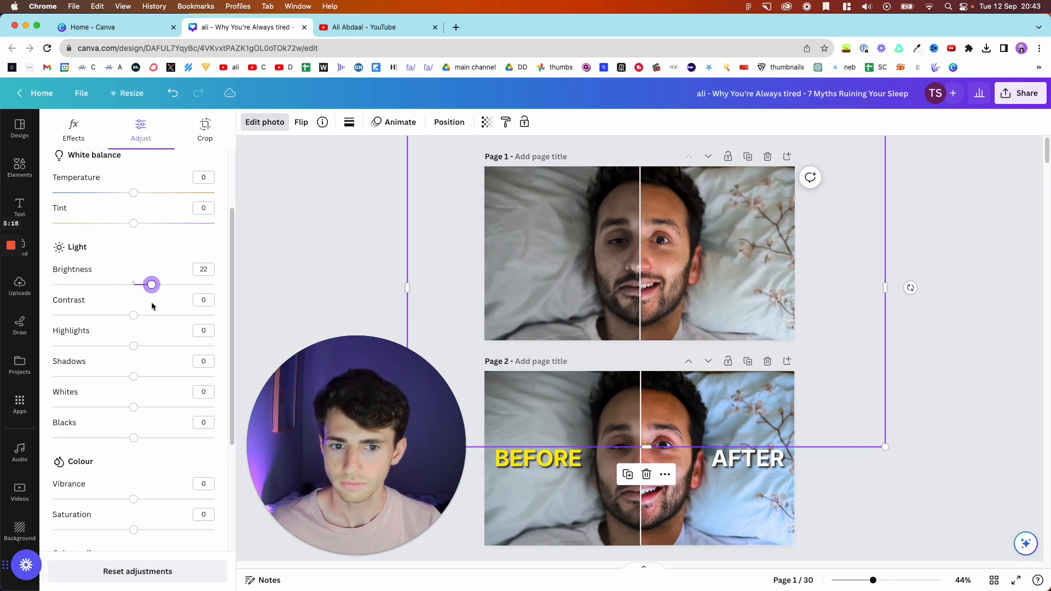
scroll(151, 304, "up", 2)
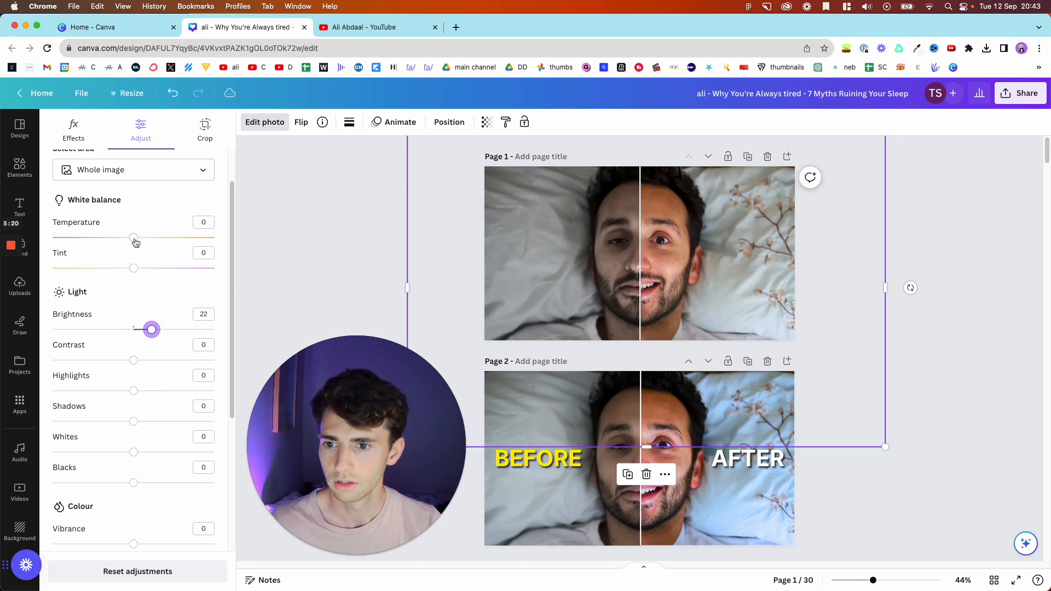
scroll(143, 301, "down", 3)
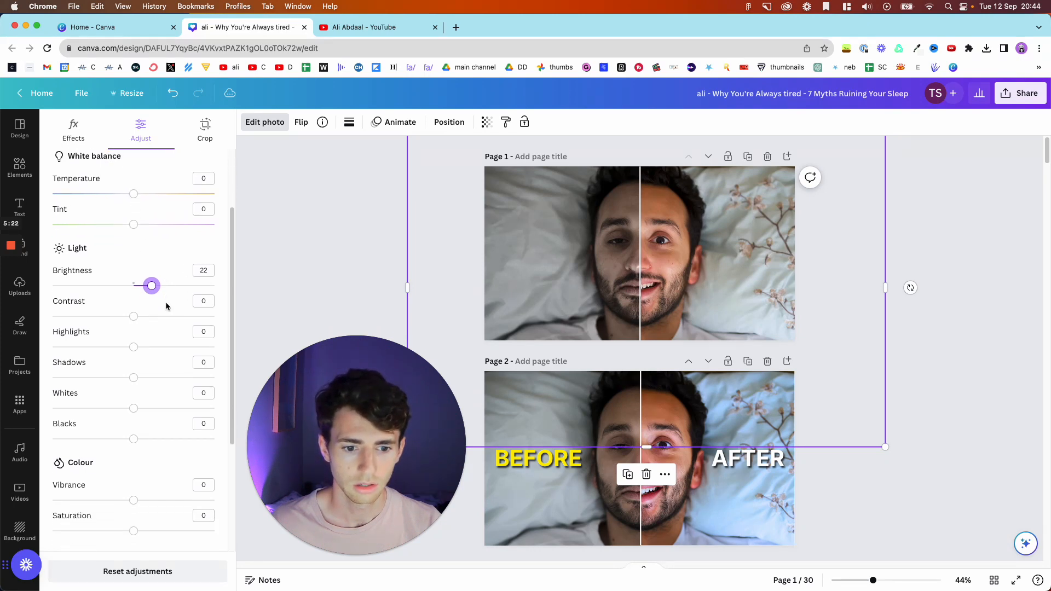
scroll(136, 311, "down", 5)
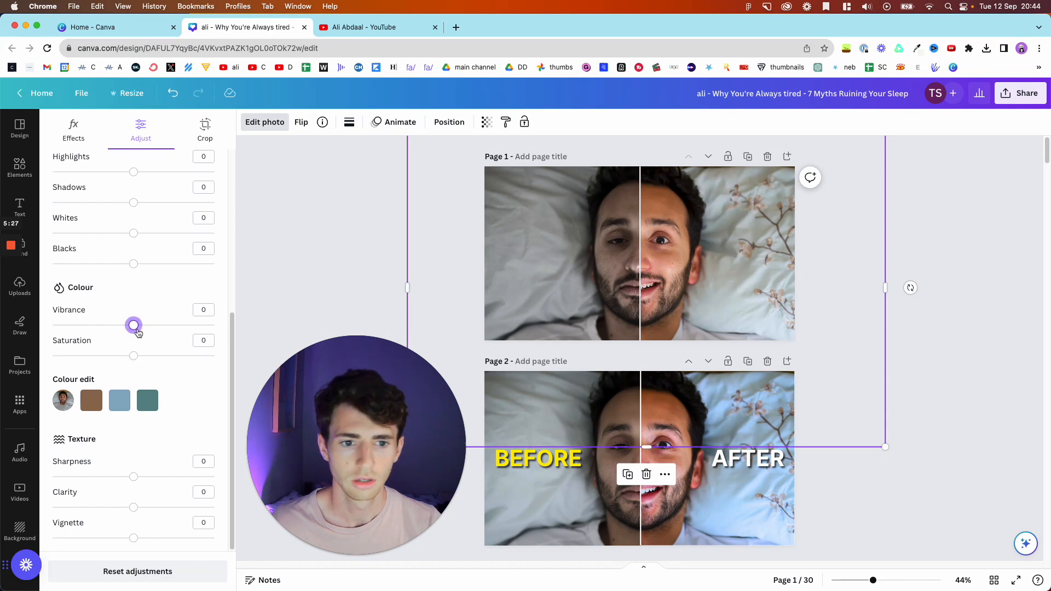
left_click_drag(138, 332, 173, 333)
Set the smiling photo's contrast to 15, highlights to 13 and shadows to 24
scroll(121, 358, "up", 6)
scroll(121, 359, "down", 2)
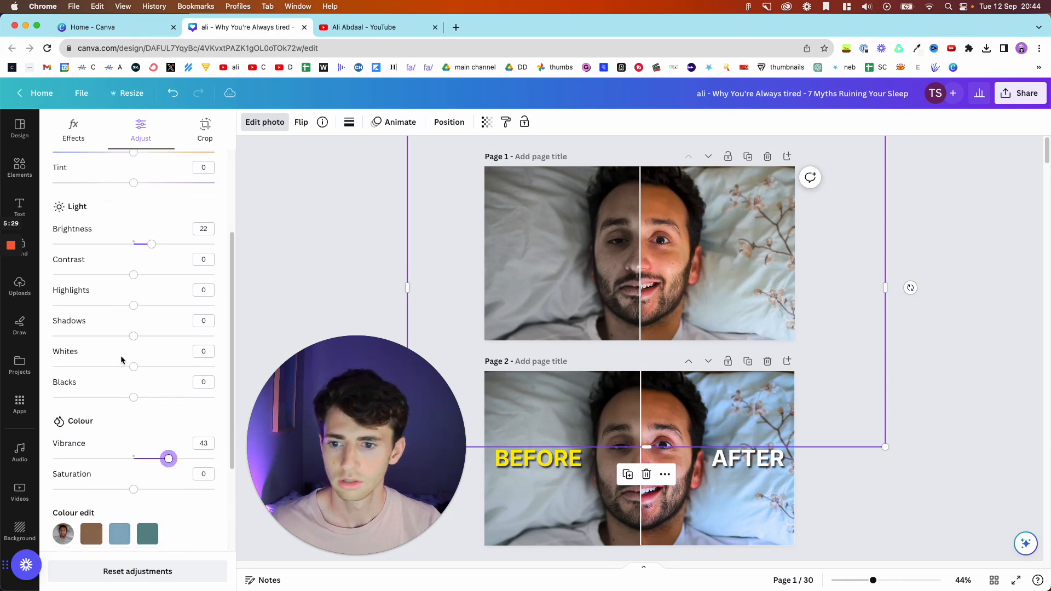
left_click_drag(134, 274, 153, 341)
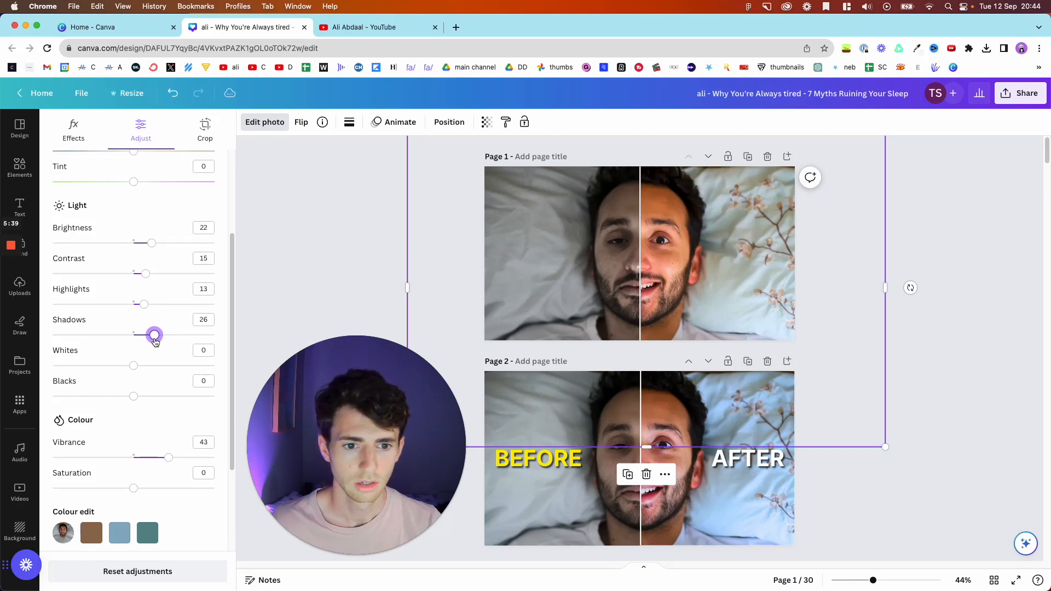
scroll(533, 329, "down", 5)
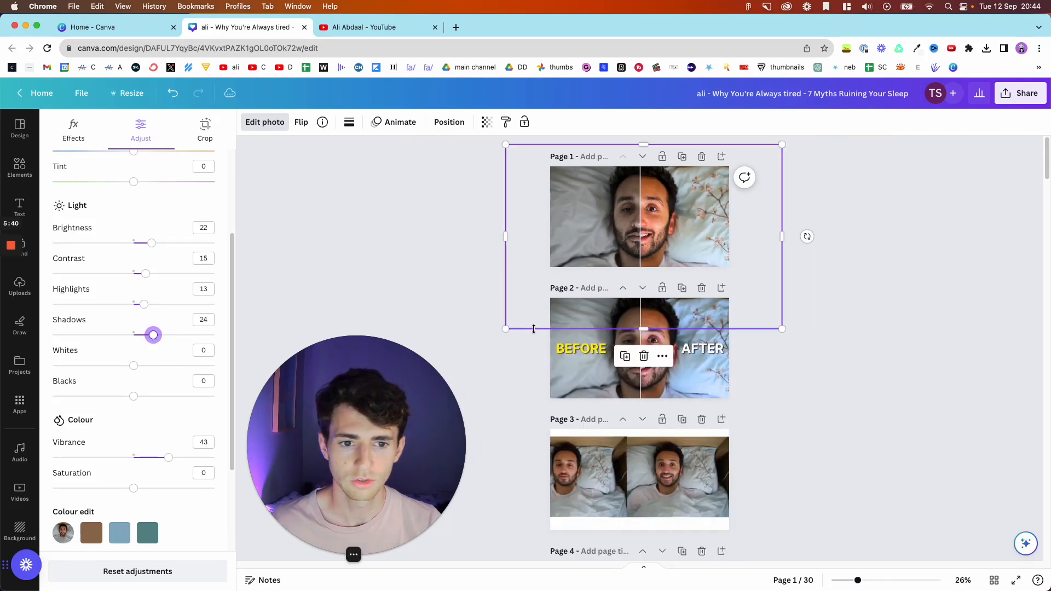
left_click(862, 363)
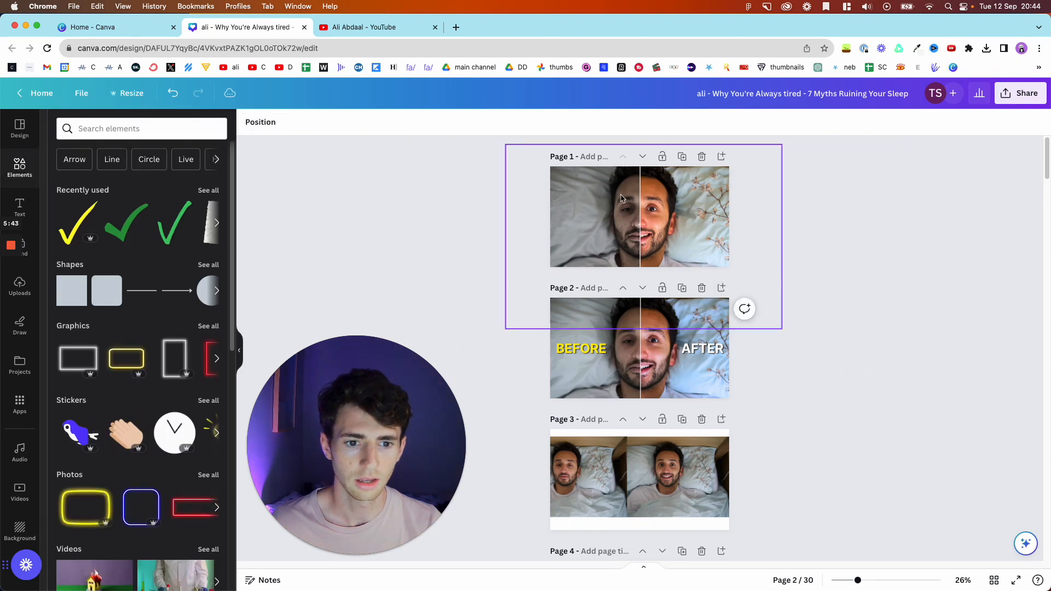
Compare page 1 with the page 2 reference and fine-tune the smiling photo's shadows and highlights
scroll(797, 274, "up", 3)
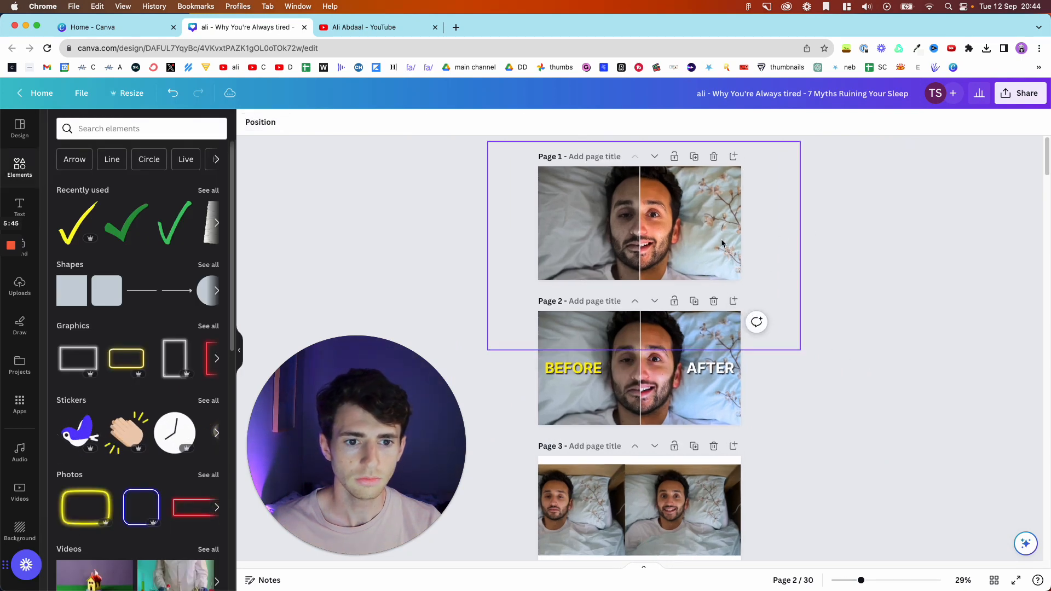
scroll(711, 281, "up", 4)
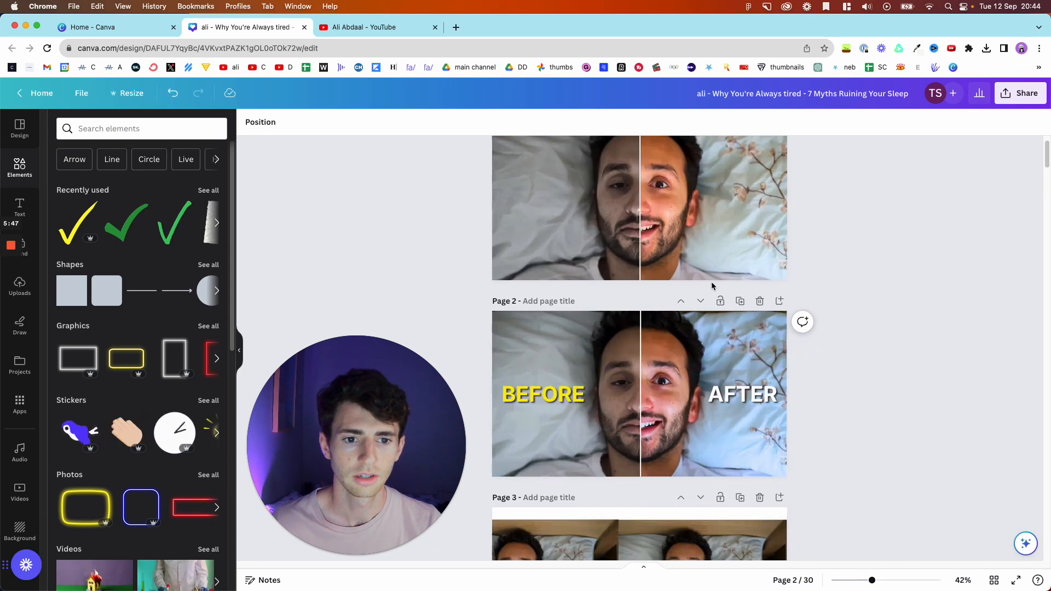
scroll(723, 273, "down", 5)
left_click(692, 225)
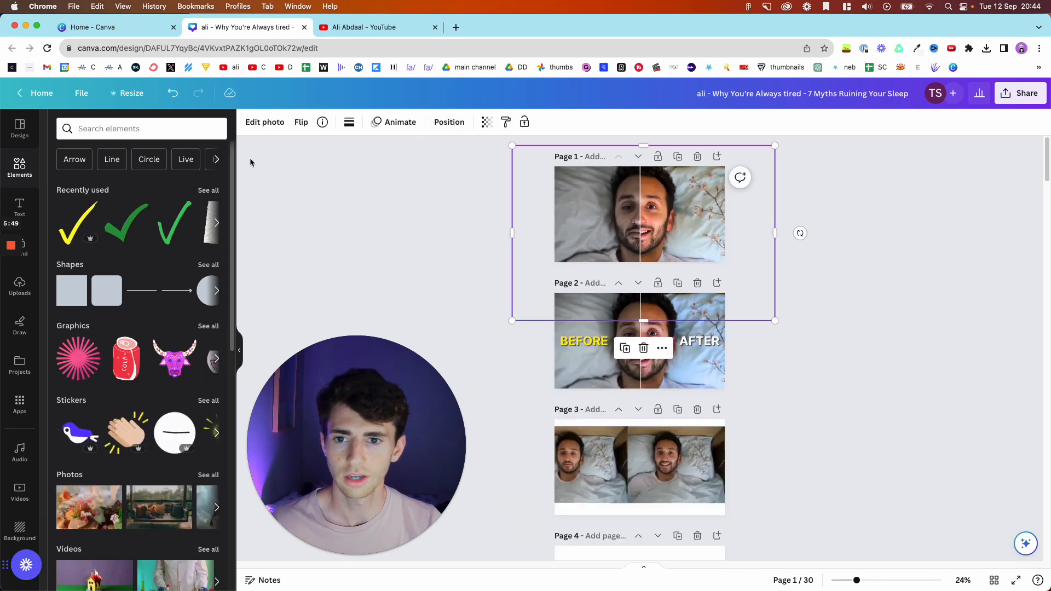
left_click(264, 121)
left_click(141, 130)
scroll(163, 350, "down", 2)
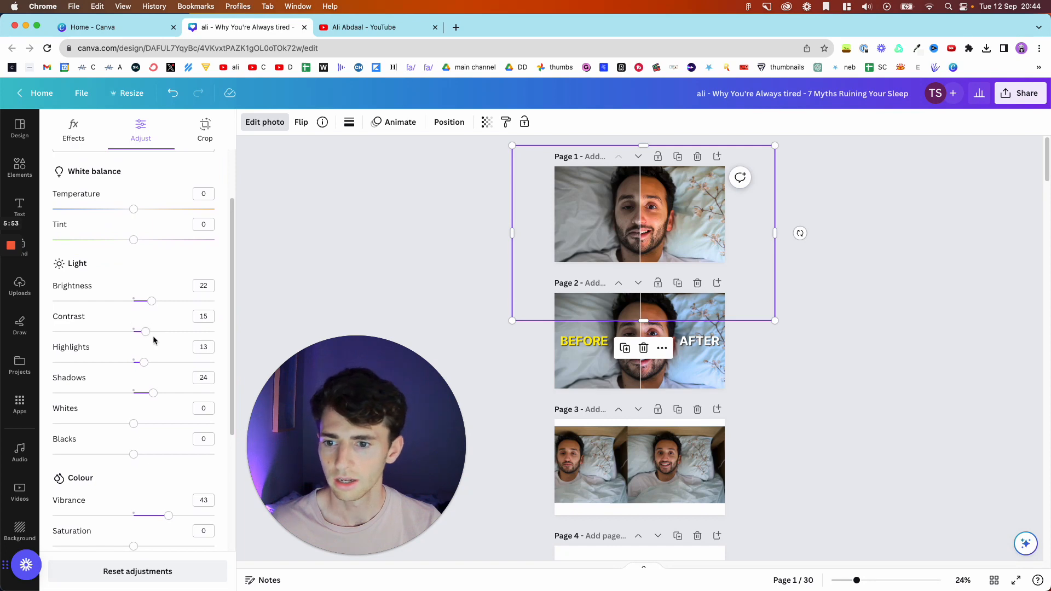
left_click_drag(154, 398, 145, 368)
left_click(287, 317)
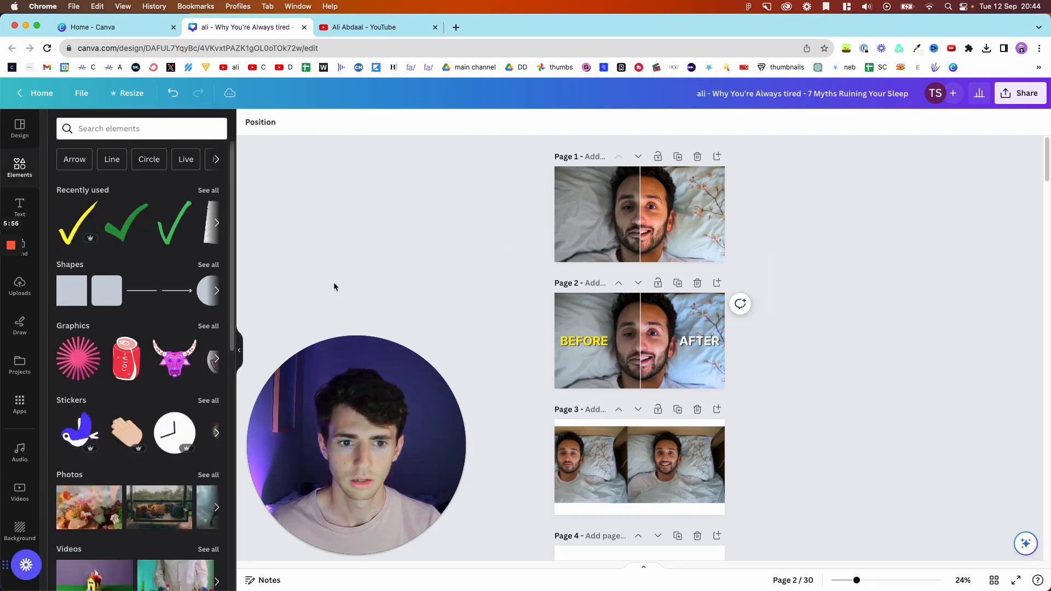
Examine the colour-adjusted tired and smiling halves on page 1 against the reference thumbnail on page 2
scroll(676, 278, "up", 5)
scroll(676, 278, "up", 5)
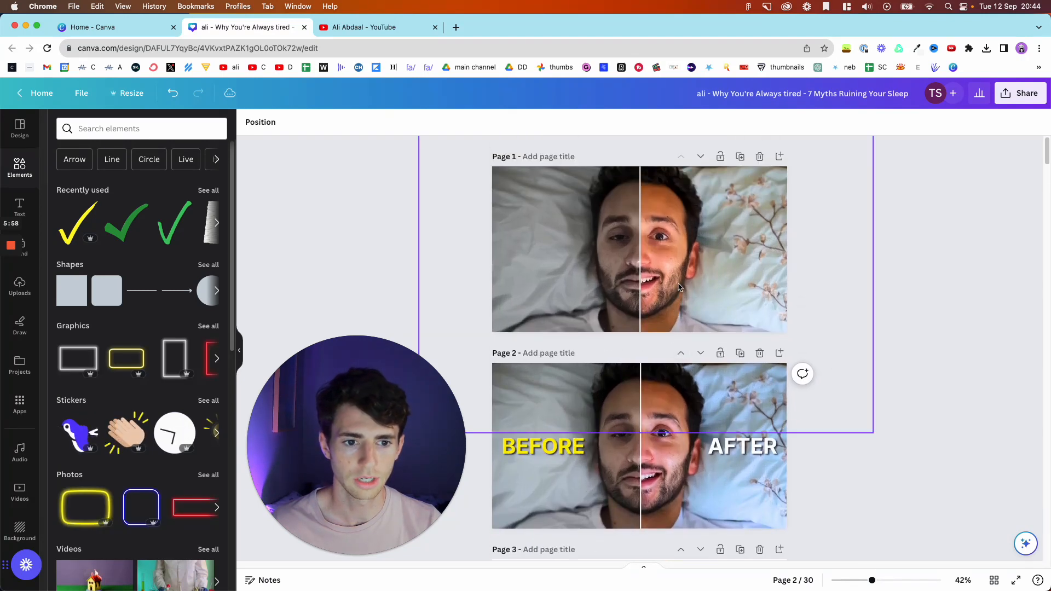
left_click(679, 284)
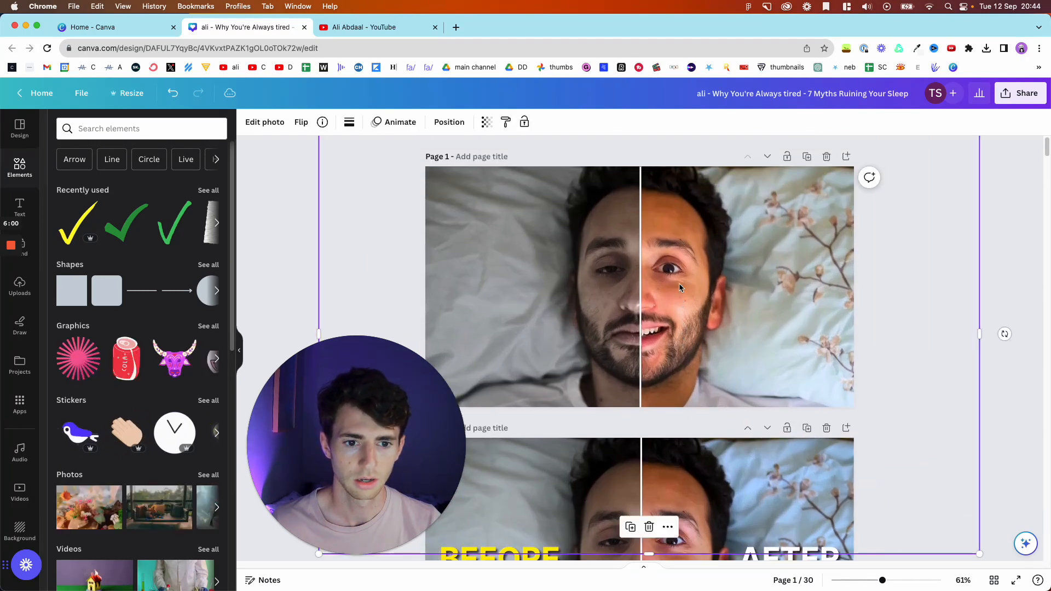
scroll(855, 349, "down", 5)
left_click(917, 330)
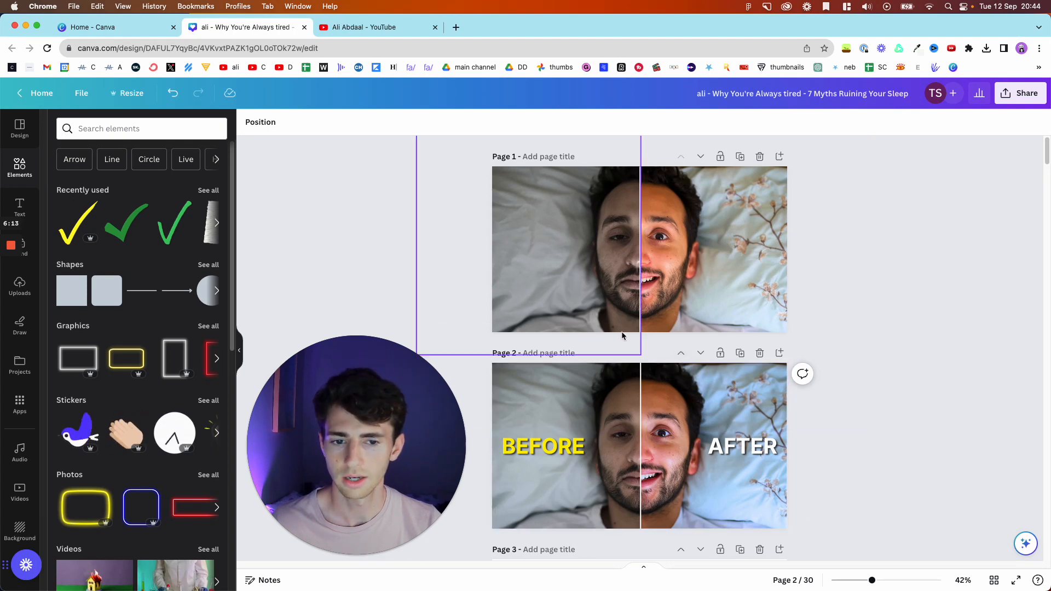
scroll(689, 333, "up", 3)
scroll(688, 332, "up", 2)
left_click(687, 331)
scroll(662, 279, "down", 3)
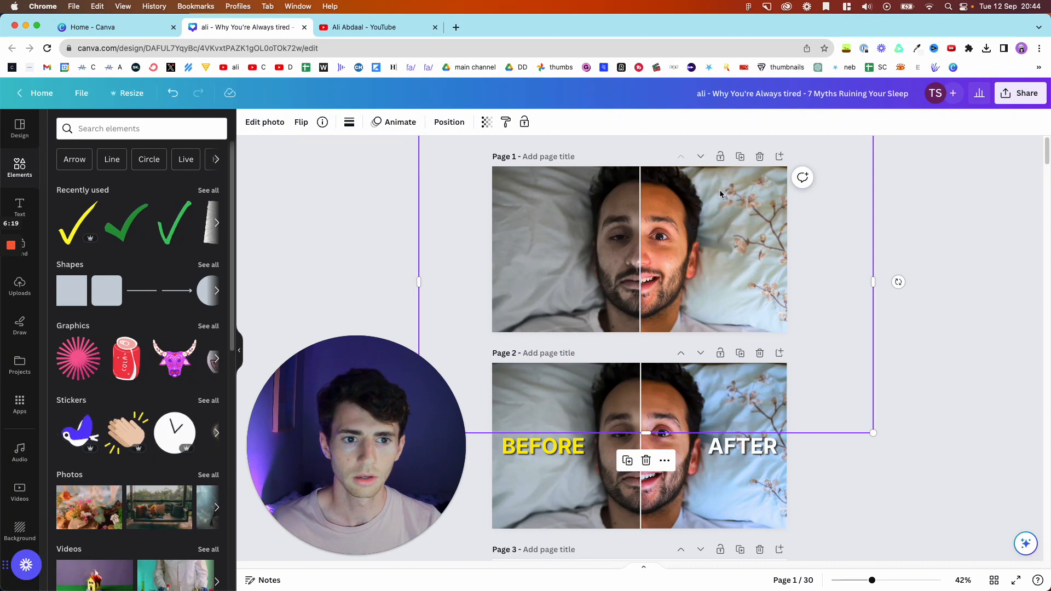
Duplicate page 1 and set the smiling photo on the copy as the page background
left_click(740, 158)
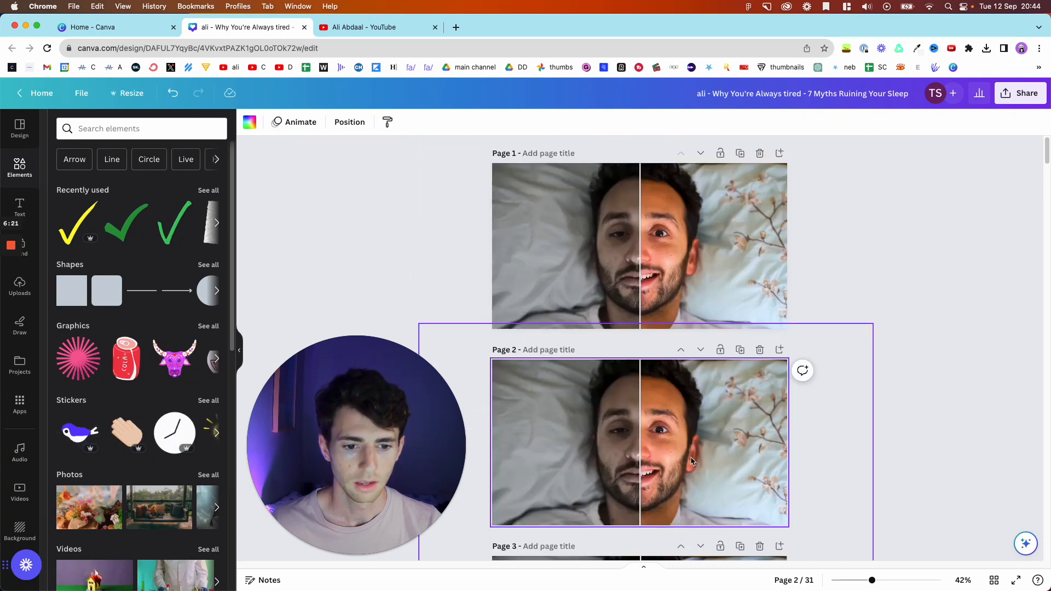
right_click(693, 495)
left_click(719, 552)
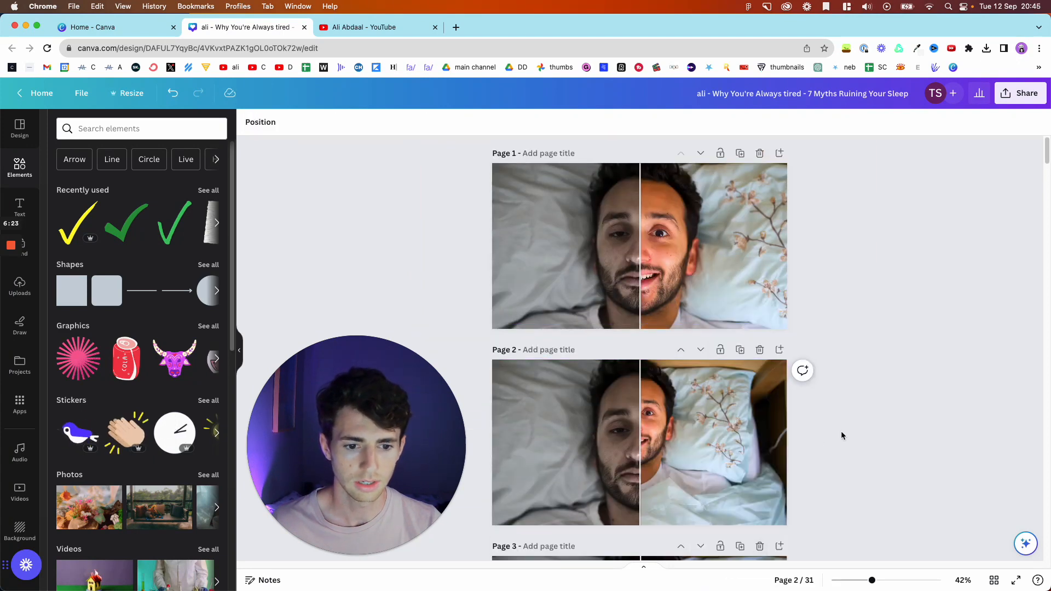
Check the smiling photo's full frame in the crop view on page 2, and detach it from the background
double_click(711, 444)
left_click_drag(686, 444, 733, 454)
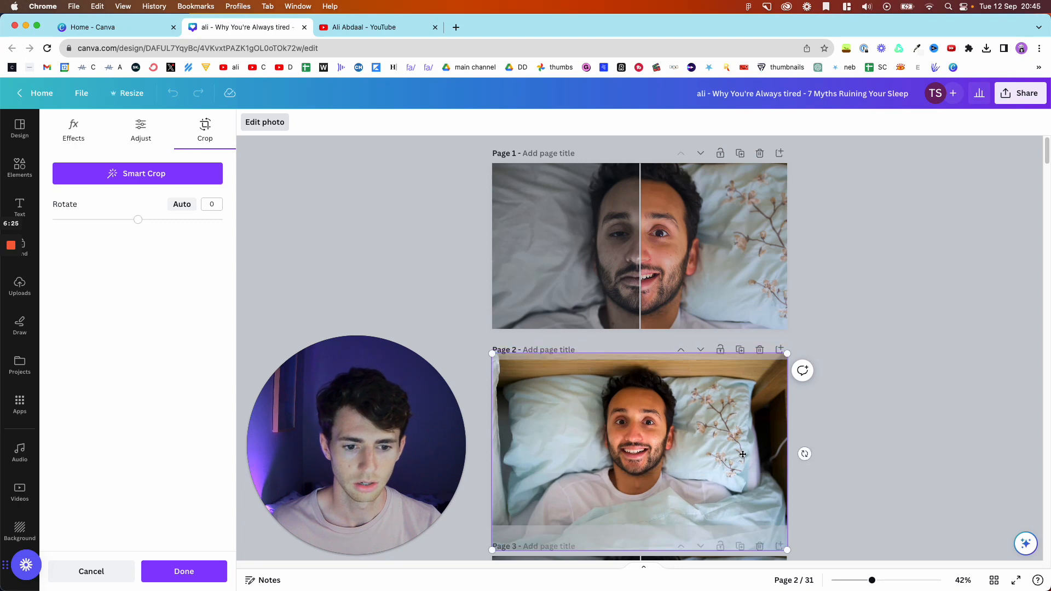
key("Return")
right_click(748, 454)
left_click(728, 551)
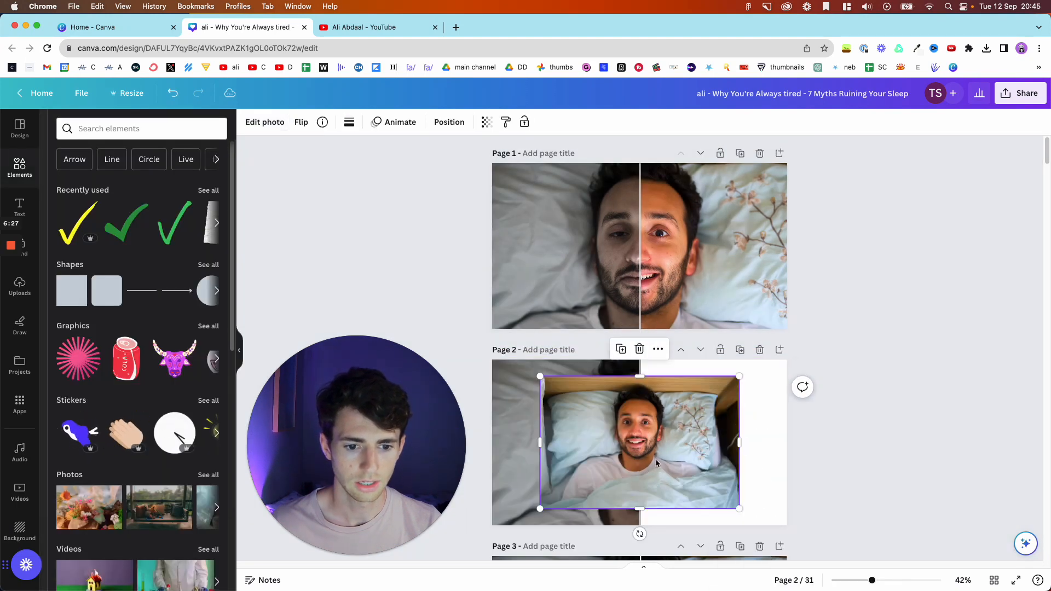
Remove the background from the smiling photo on page 2 and move the cutout onto page 1
left_click_drag(656, 459, 676, 449)
left_click(265, 122)
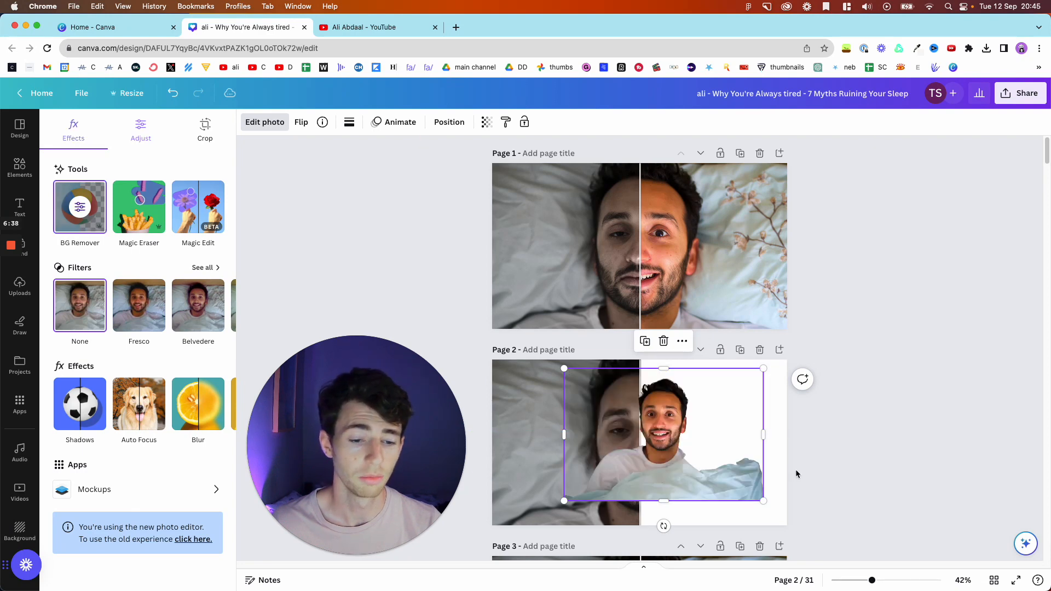
left_click_drag(670, 480, 663, 285)
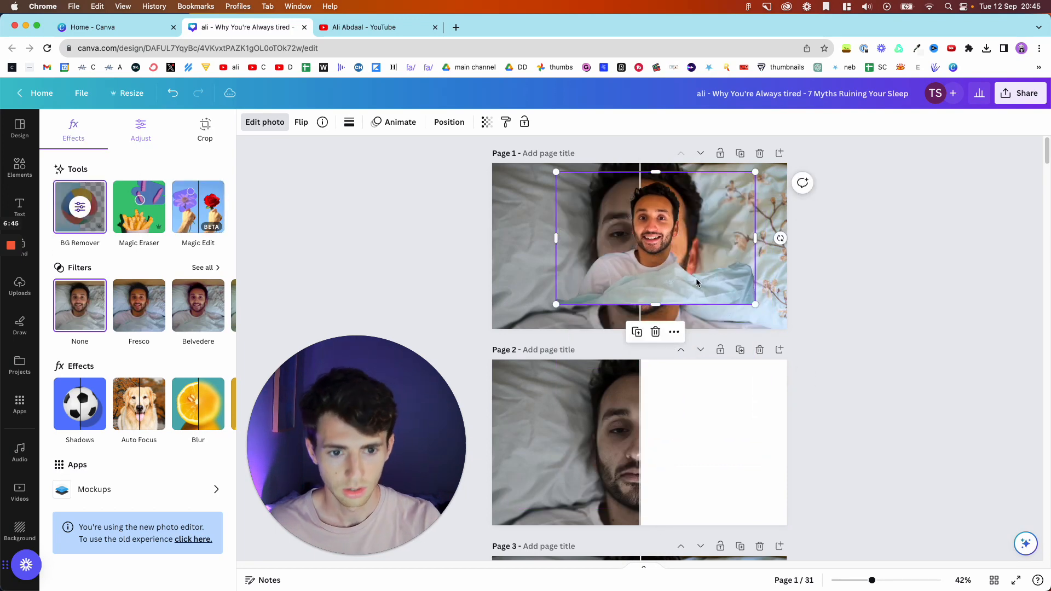
Layer the smiling cutout on page 1 behind the tired half and white line, keeping it above the smiling background photo
key("super+[")
key("super+[")
key("super+]")
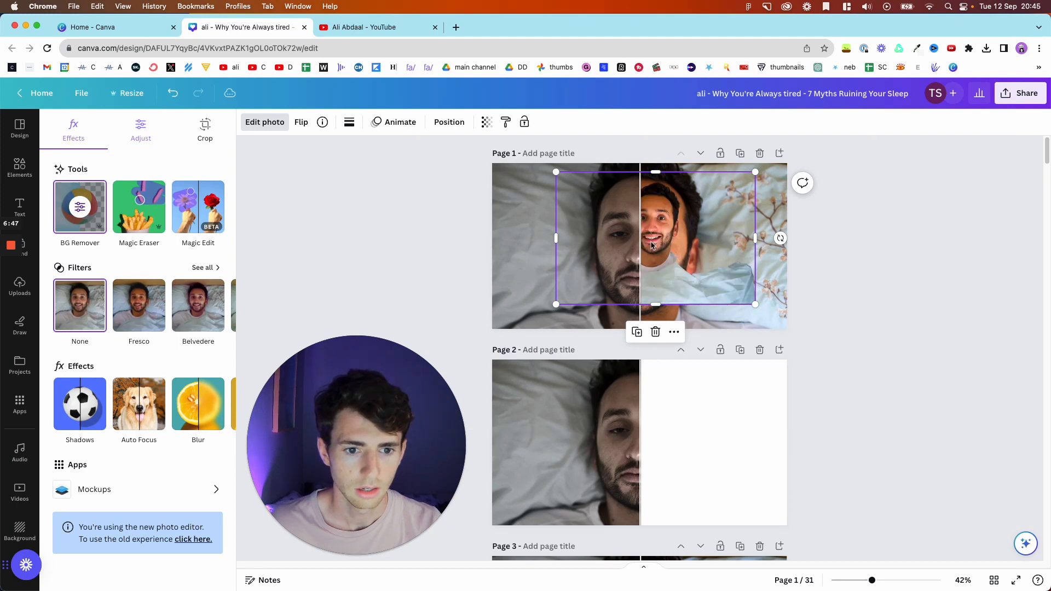
Enlarge the smiling cutout and position it over the smiling face so it matches the tired half in size
left_click_drag(689, 290, 685, 320)
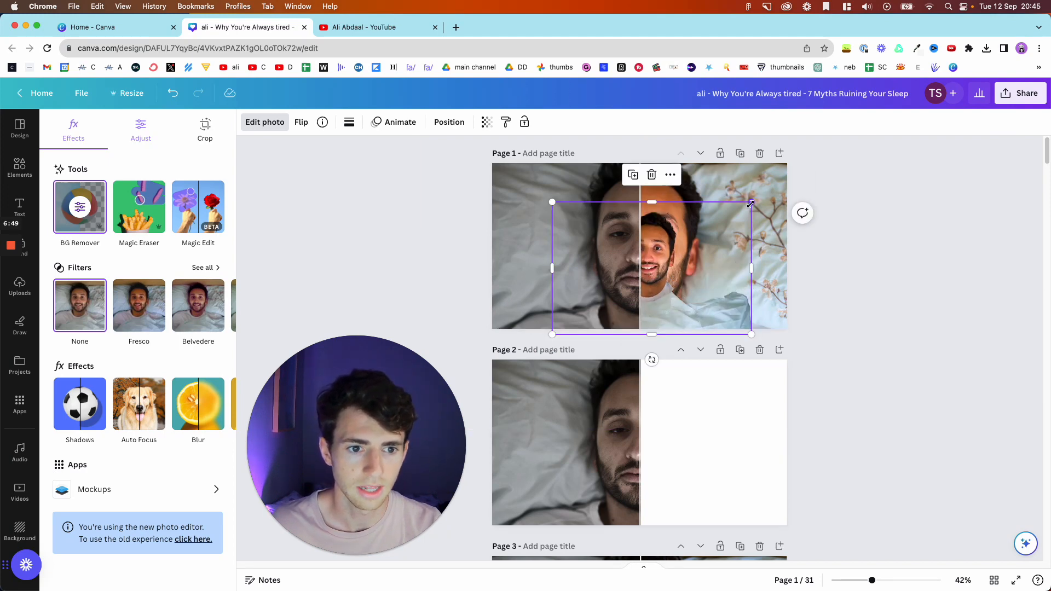
left_click_drag(751, 203, 917, 179)
left_click_drag(725, 279, 650, 335)
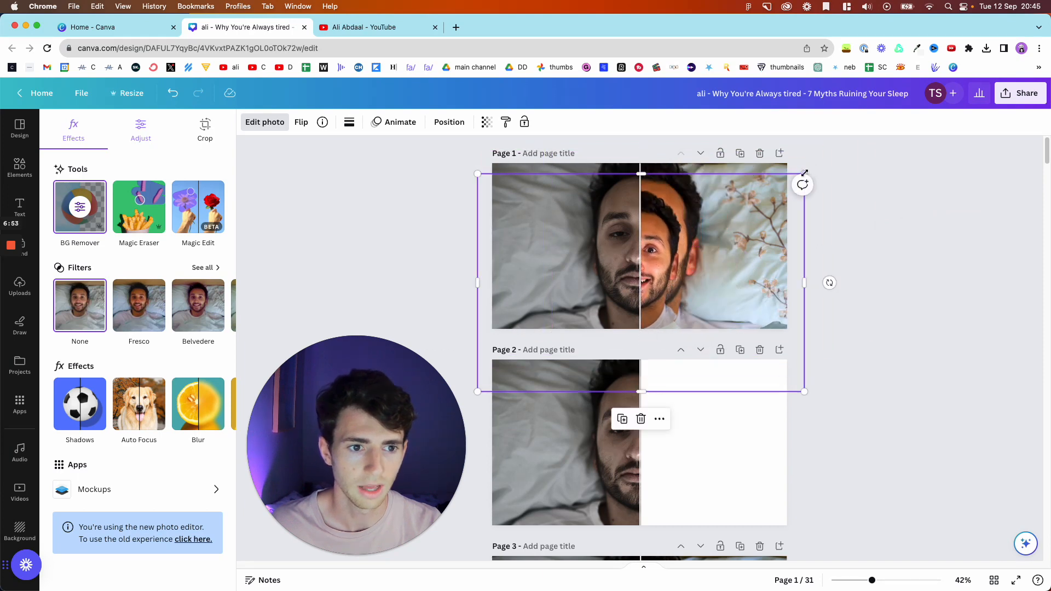
left_click_drag(806, 172, 923, 149)
left_click_drag(687, 253, 647, 282)
left_click_drag(855, 146, 875, 138)
left_click_drag(652, 263, 643, 264)
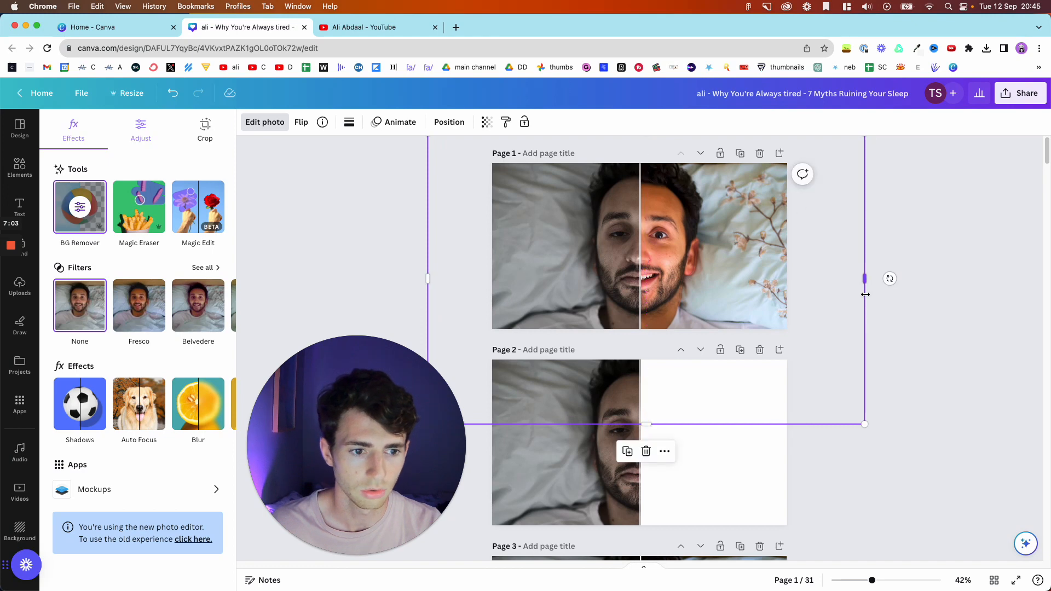
Crop the smiling cutout inward from its right and lower edges
left_click_drag(865, 295, 816, 278)
left_click_drag(660, 424, 668, 346)
left_click_drag(816, 351, 827, 353)
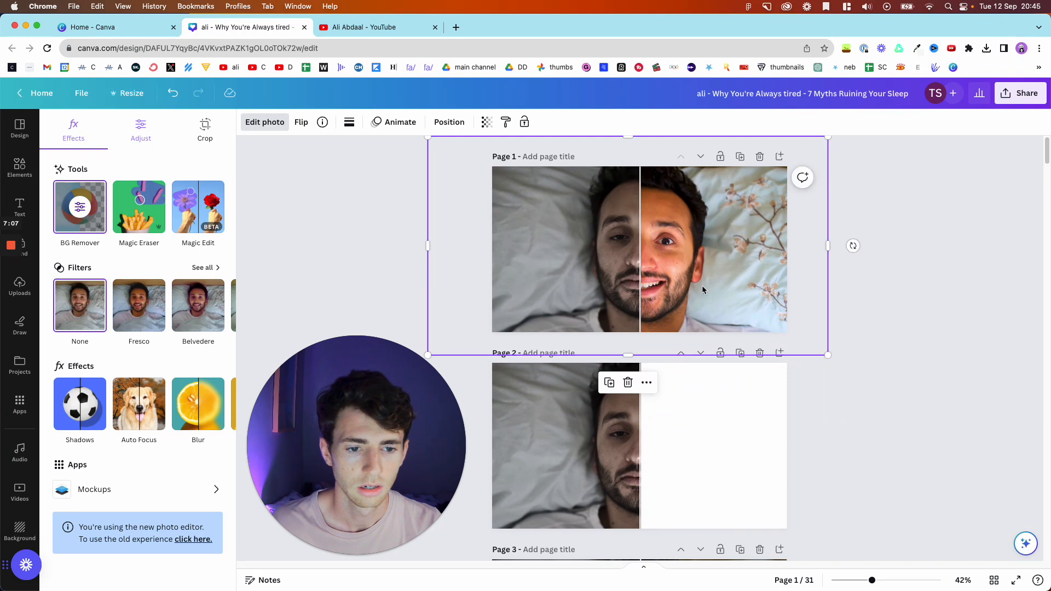
Shift the smiling cutout left to line up its facial features with the tired half at the dividing line
left_click_drag(702, 285, 697, 285)
key("Left")
key("Left")
key("Left")
key("Left")
key("Left")
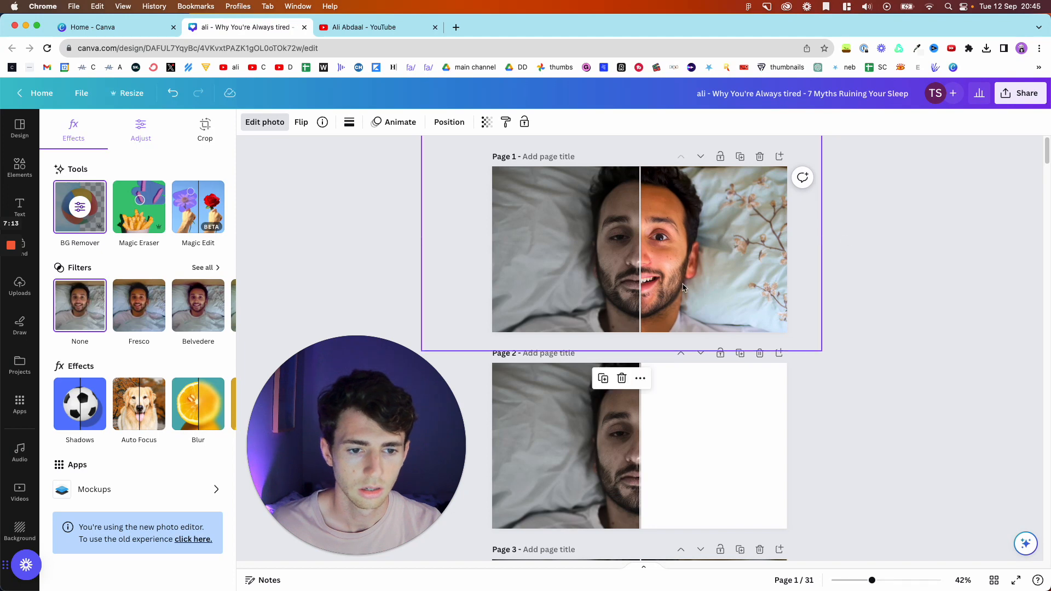
Undo the cutout's last nudge, and slightly enlarge and reposition it against the tired half
scroll(684, 287, "up", 3)
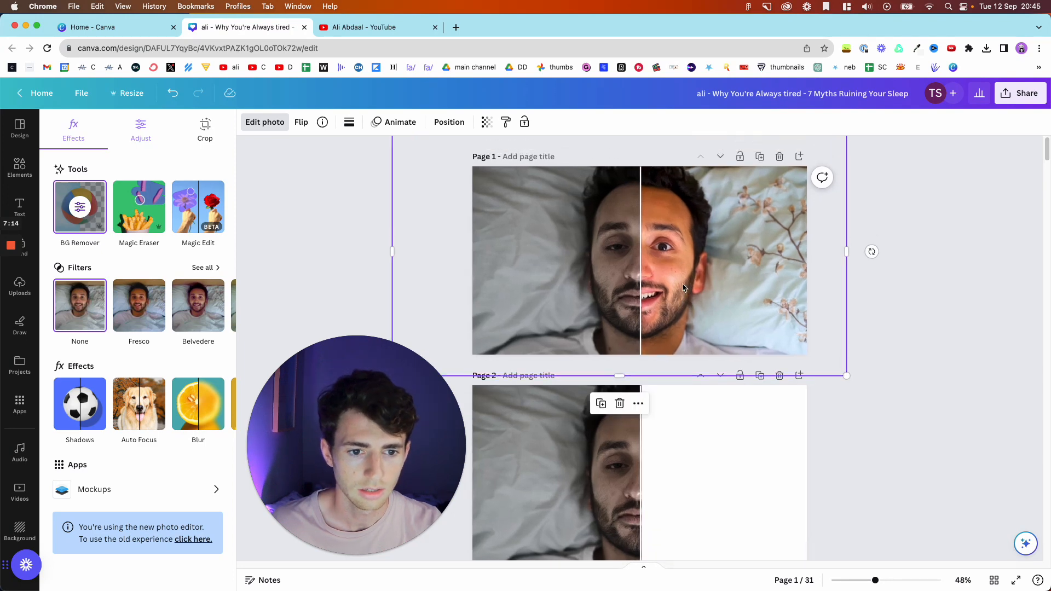
key("super+z")
left_click(684, 288)
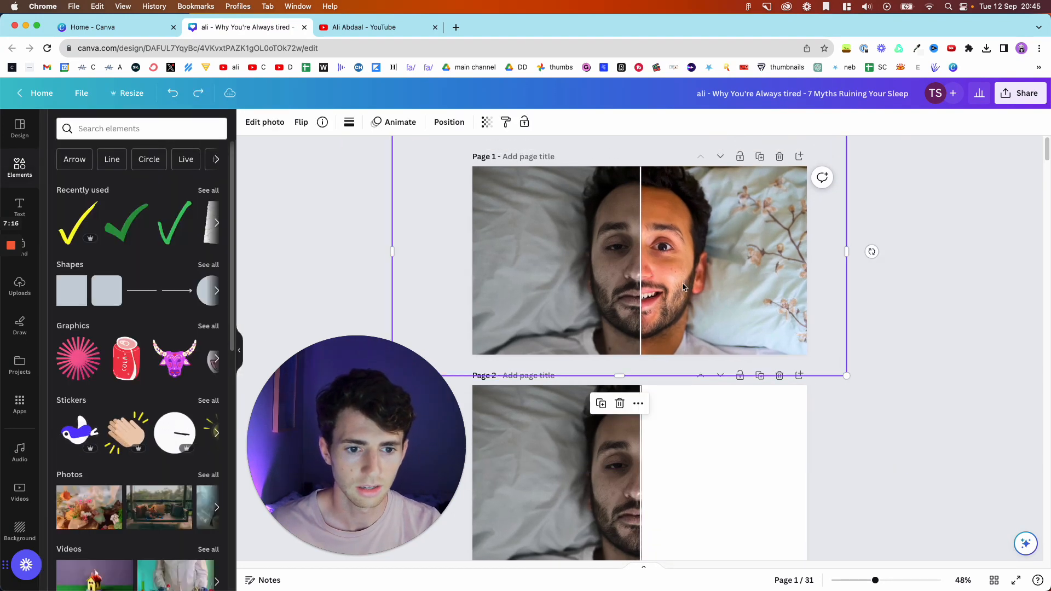
left_click_drag(847, 376, 850, 378)
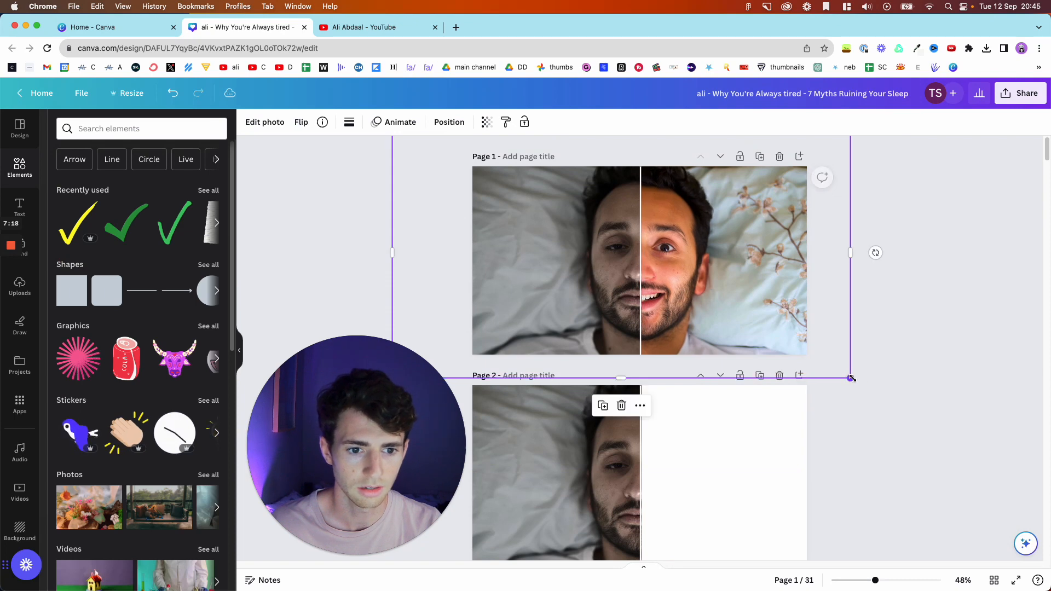
left_click_drag(683, 279, 679, 296)
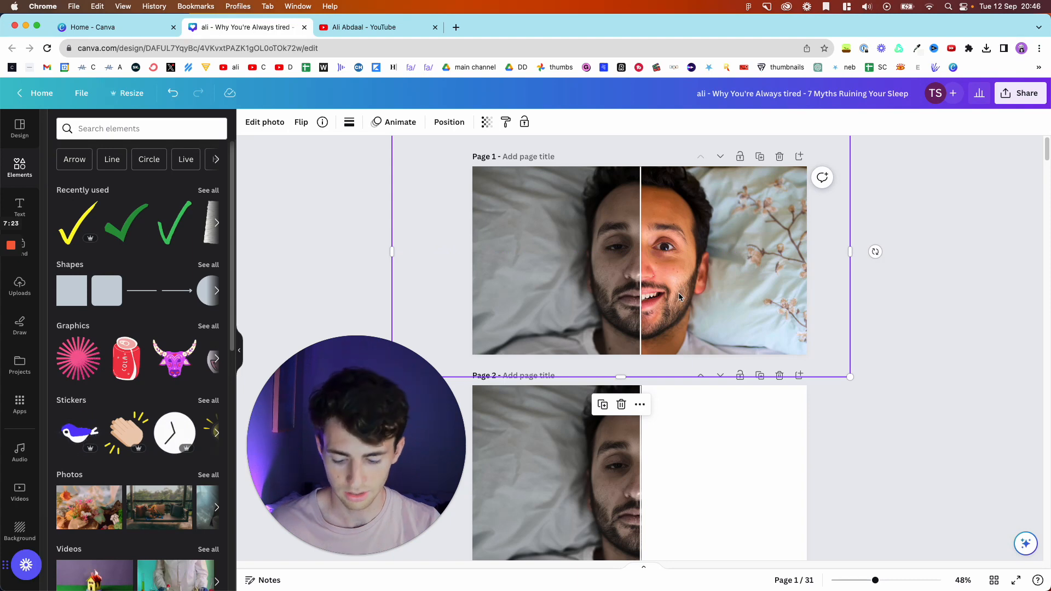
key("super+z")
key("super+z")
left_click(679, 297)
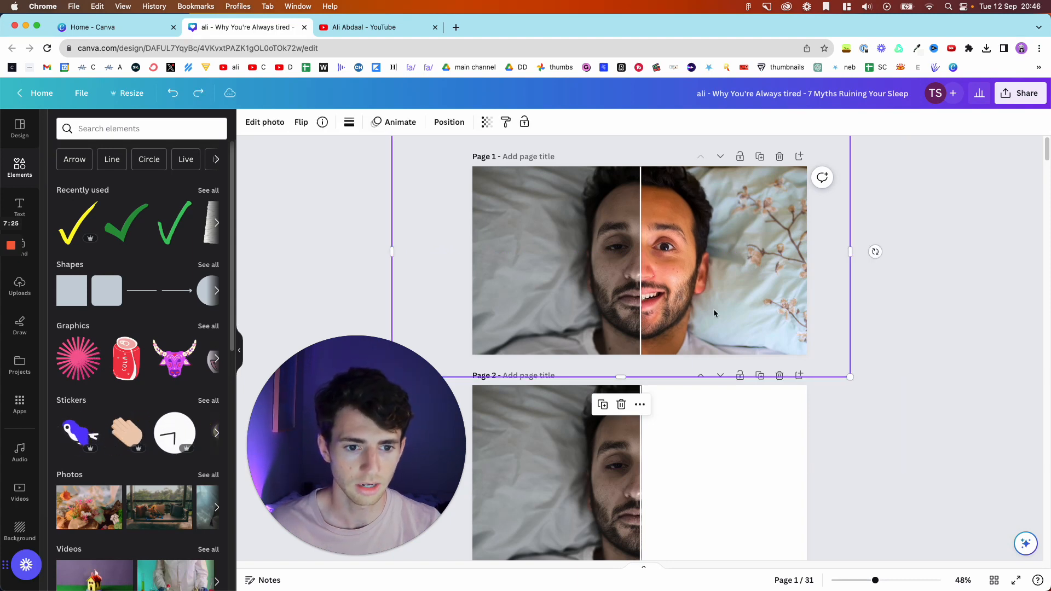
Shrink the smiling cutout slightly, and compare a small left nudge by undoing and redoing it
left_click_drag(850, 377, 847, 375)
key("Left")
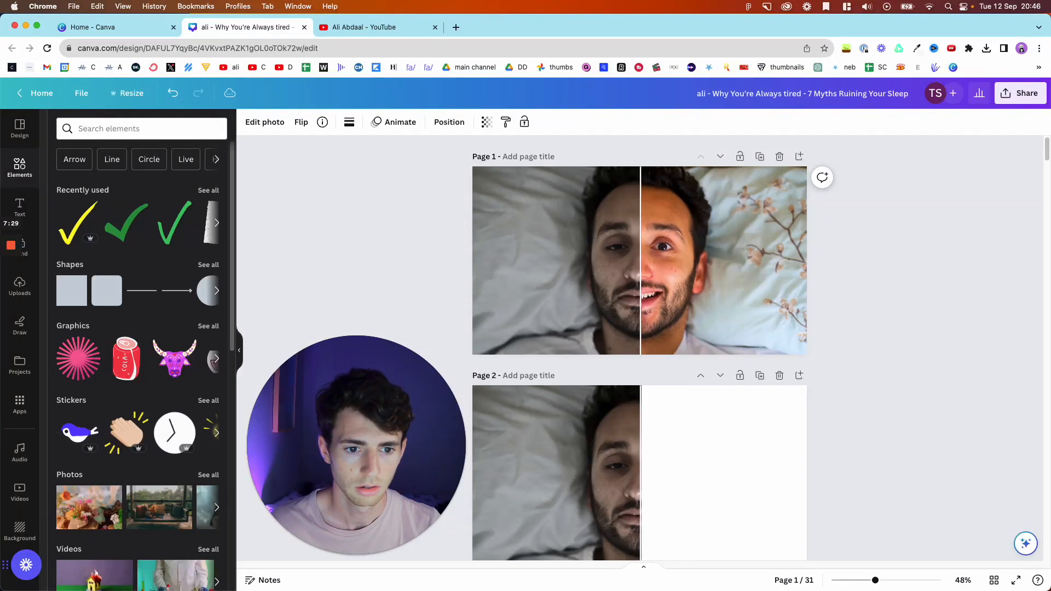
key("super+z")
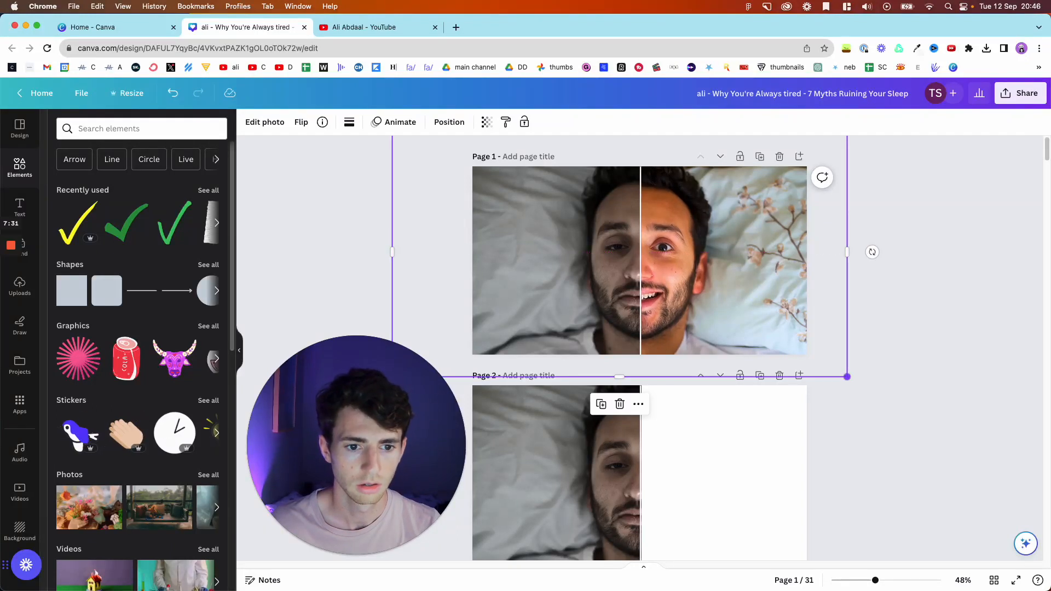
key("super+shift+z")
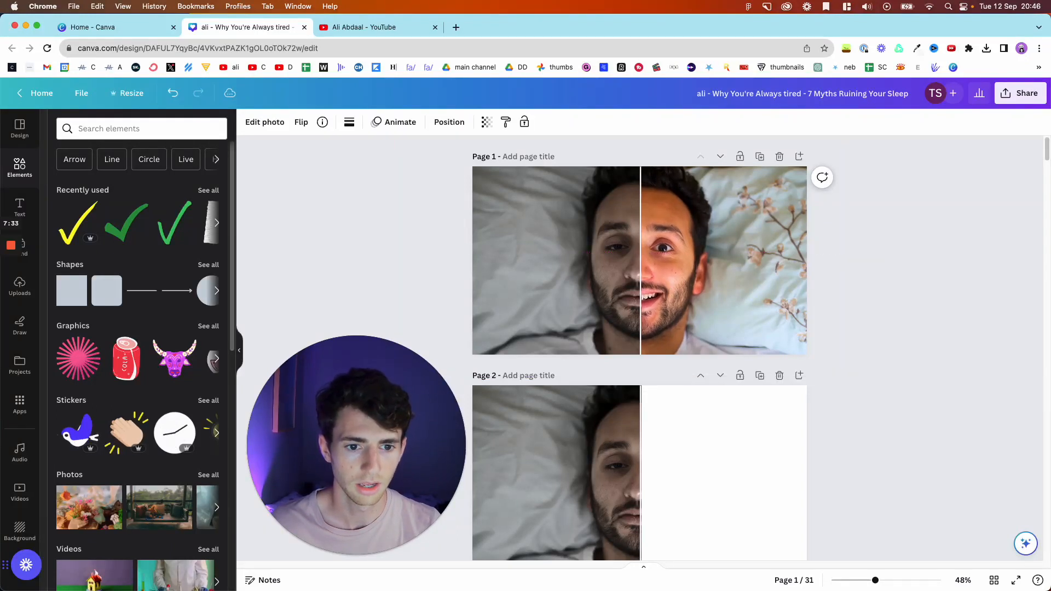
key("super+z")
key("super+z")
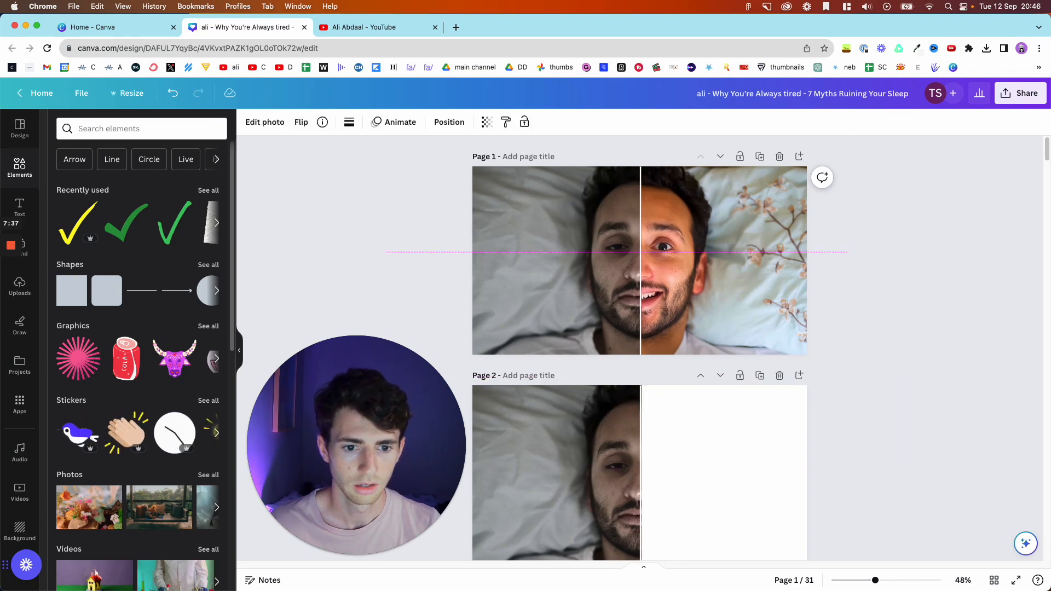
key("super+shift+z")
key("super+z")
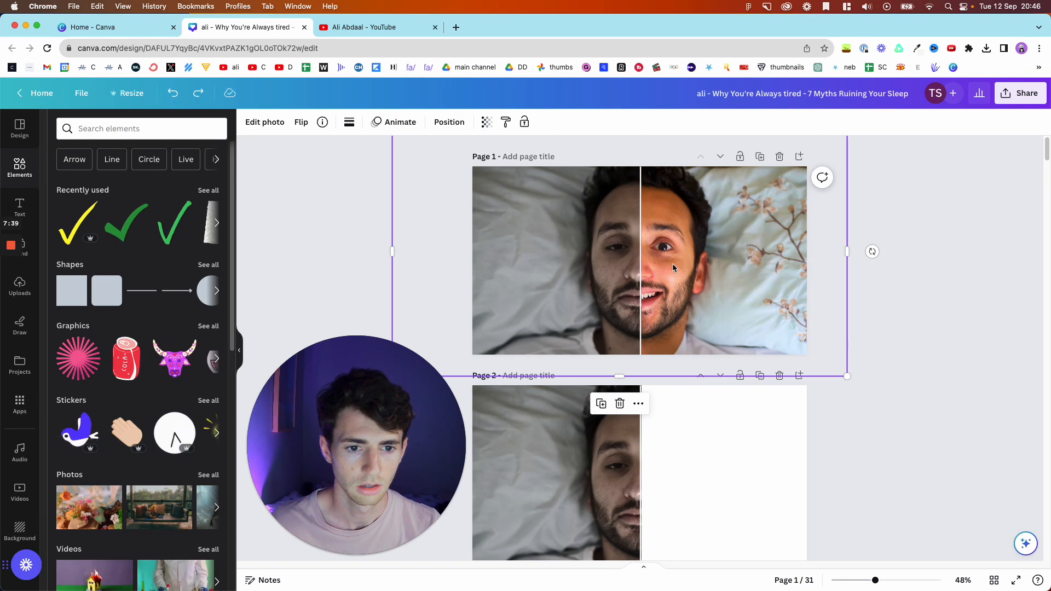
key("super+shift+z")
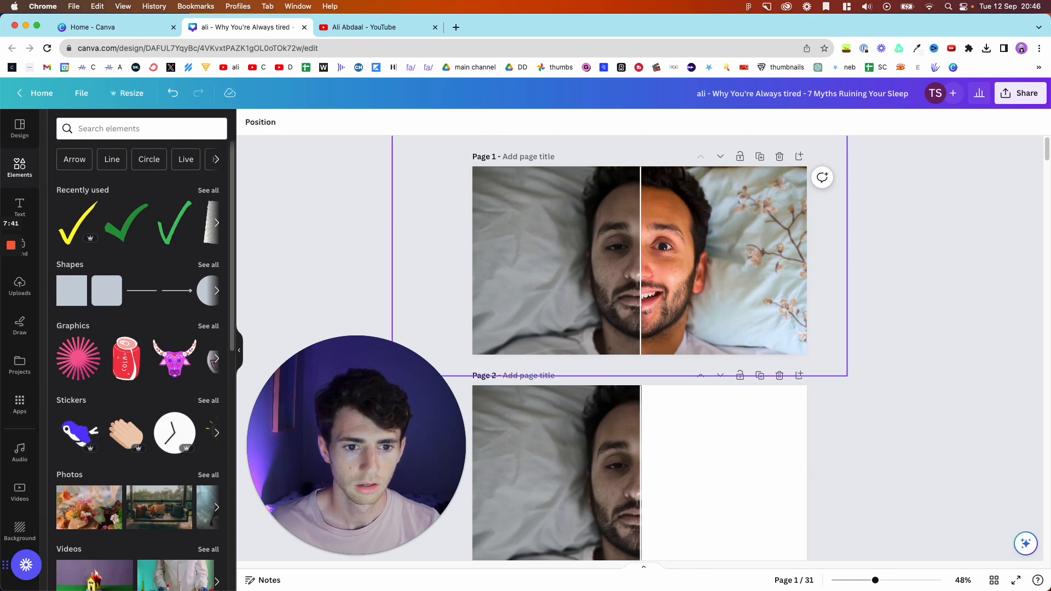
key("super+z")
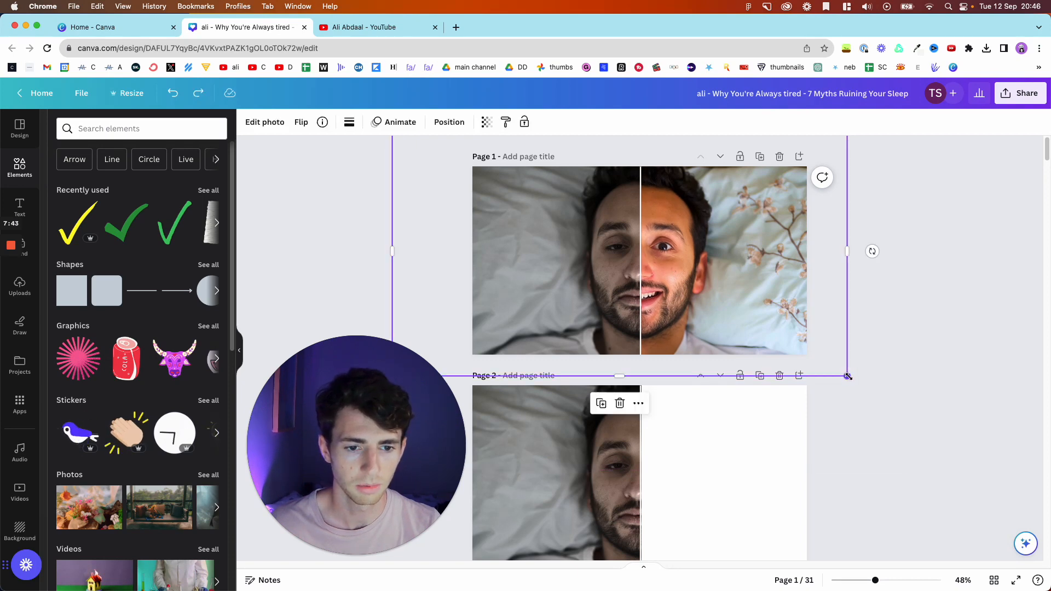
Enlarge the smiling cutout a touch, and undo a trial shift to the left
left_click_drag(847, 376, 848, 377)
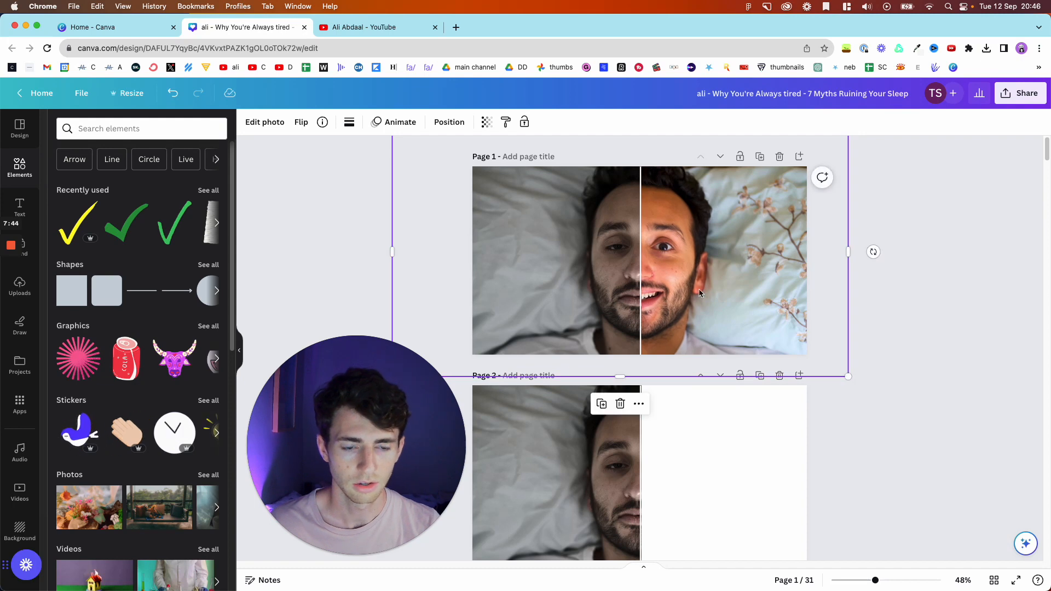
key("super+z")
key("super+shift+z")
left_click_drag(655, 276, 651, 276)
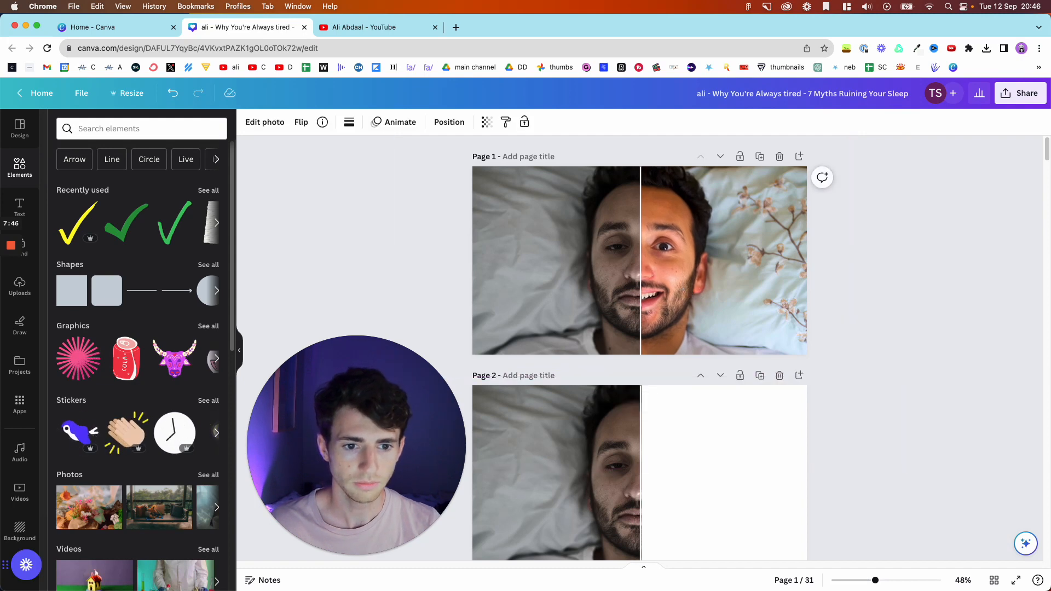
key("super+z")
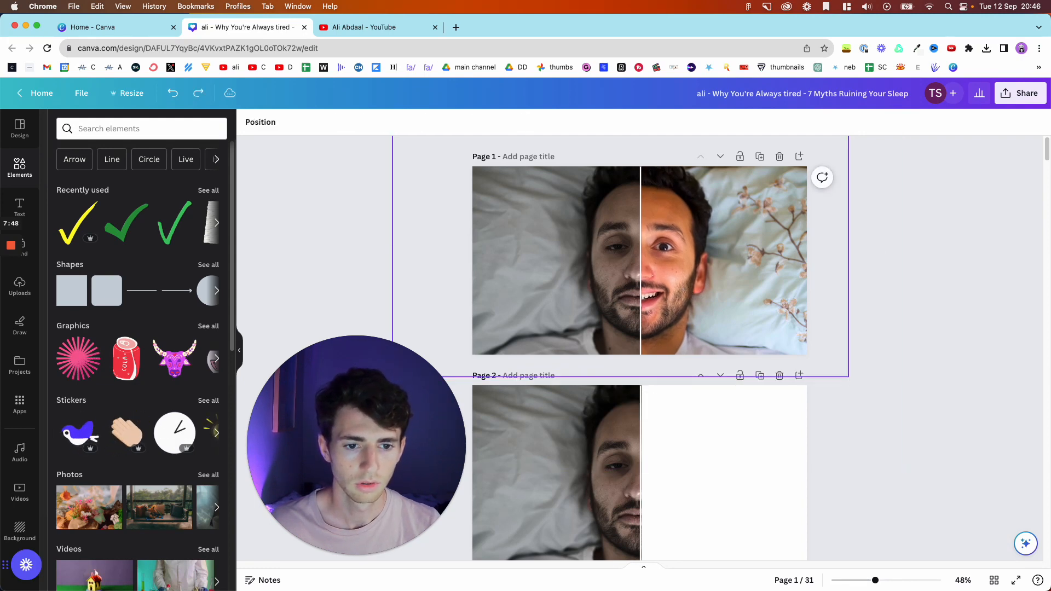
left_click(671, 262)
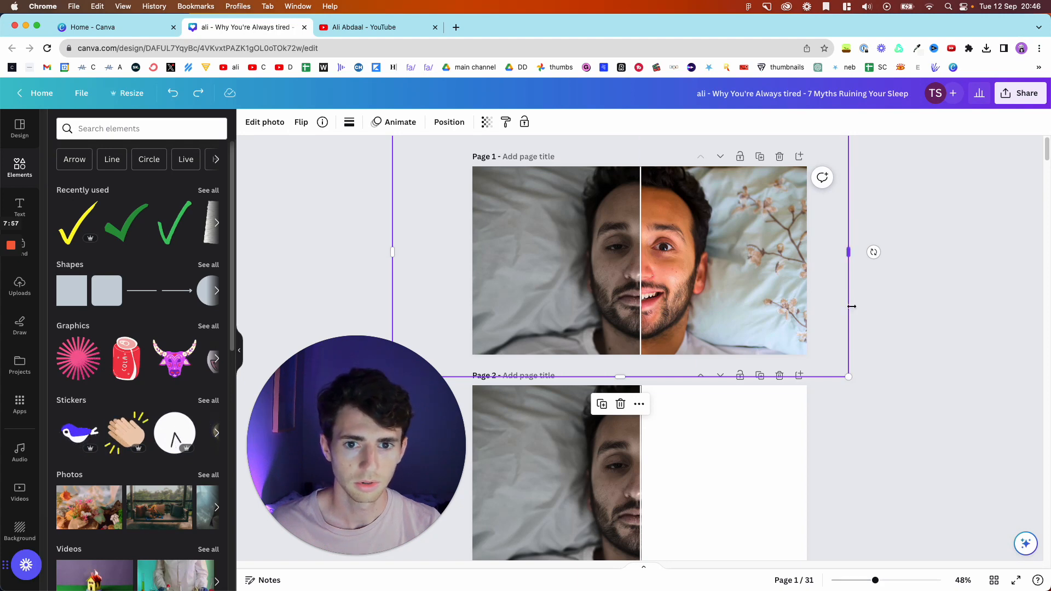
Try moving the smiling cutout slightly left, comparing the face alignment with and without the shift
scroll(852, 307, "down", 4)
left_click_drag(779, 141, 775, 141)
scroll(656, 242, "up", 3)
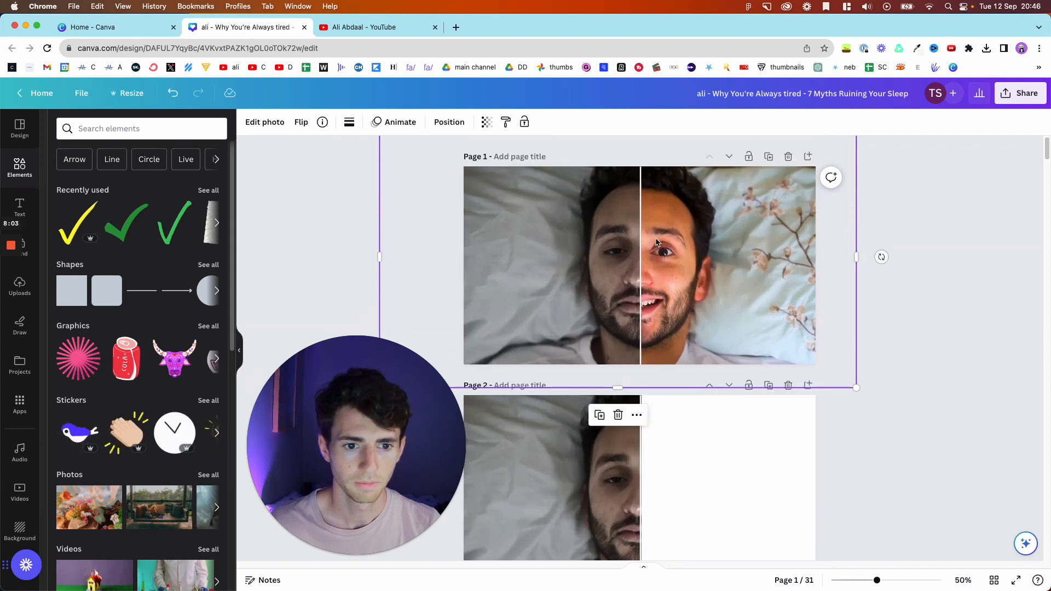
left_click_drag(666, 254, 666, 253)
left_click(882, 255)
key("super+z")
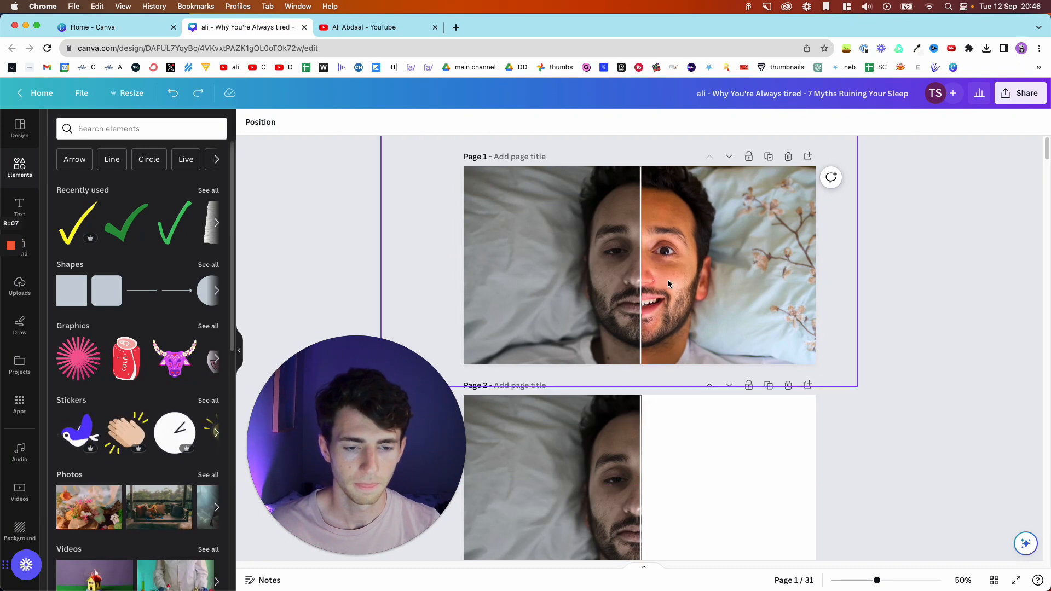
key("super+shift+z")
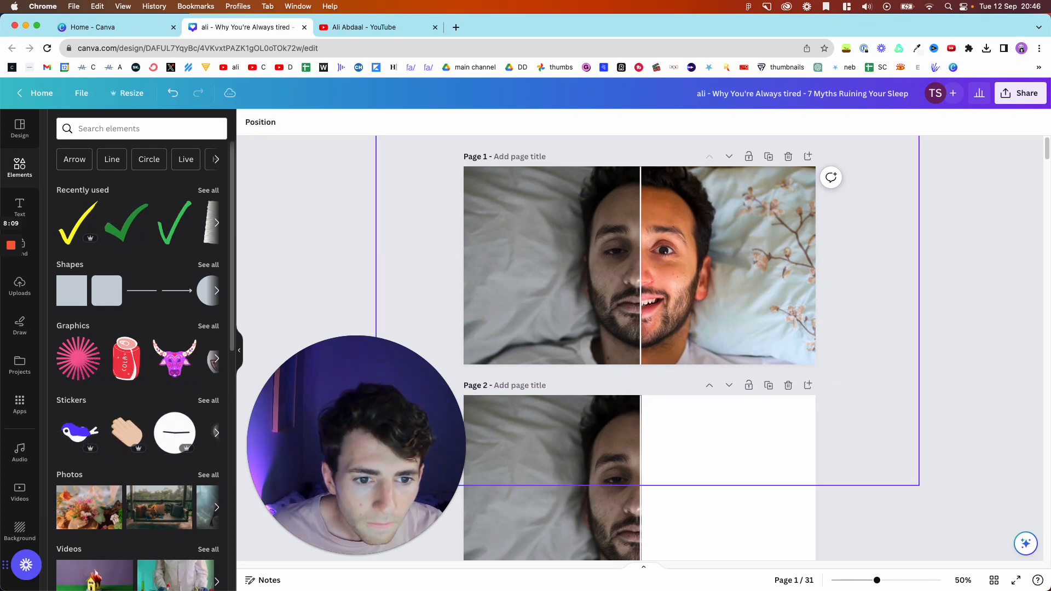
left_click(681, 277)
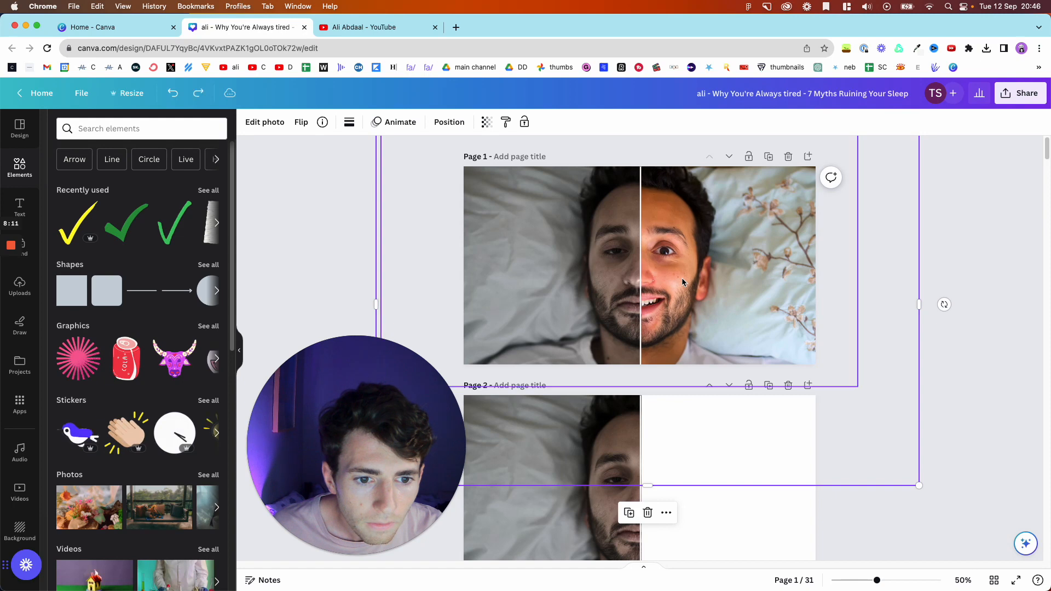
key("super+z")
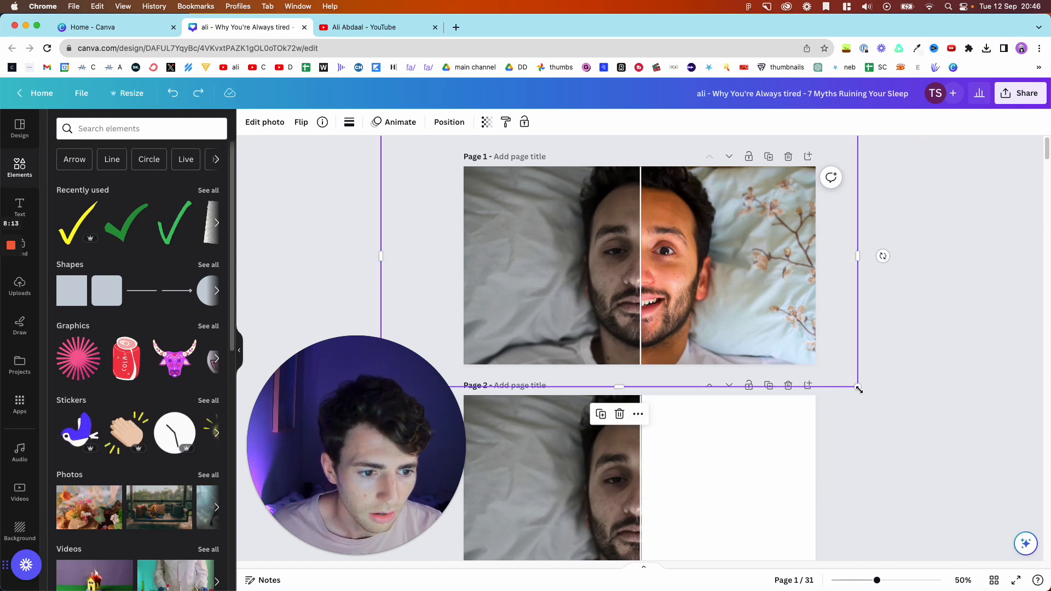
Enlarge the smiling cutout slightly and compare a small repositioning of it using undo and redo
left_click_drag(859, 388, 862, 390)
left_click_drag(668, 252, 667, 251)
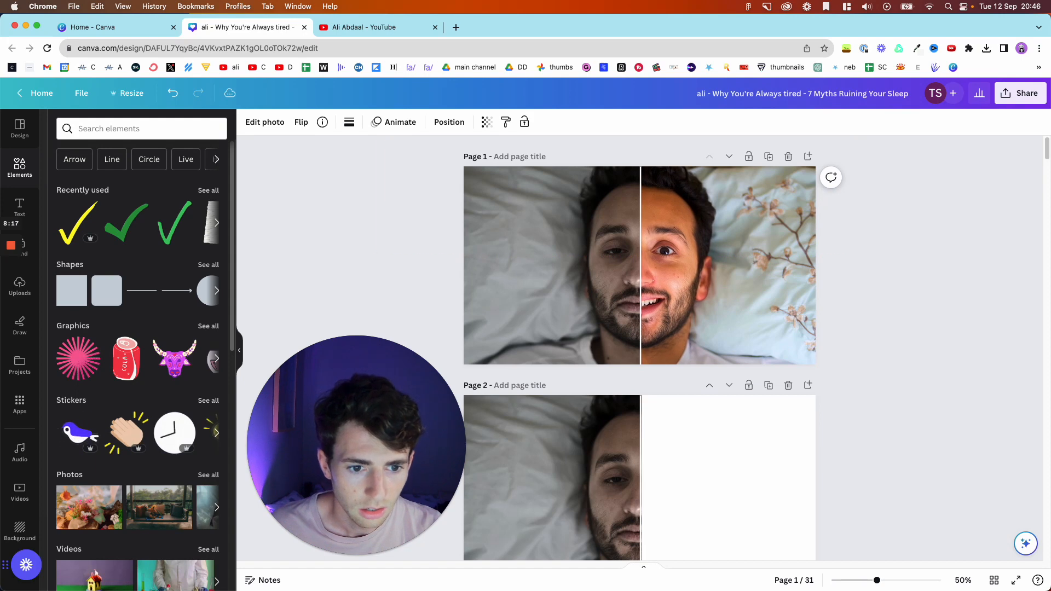
key("super+z")
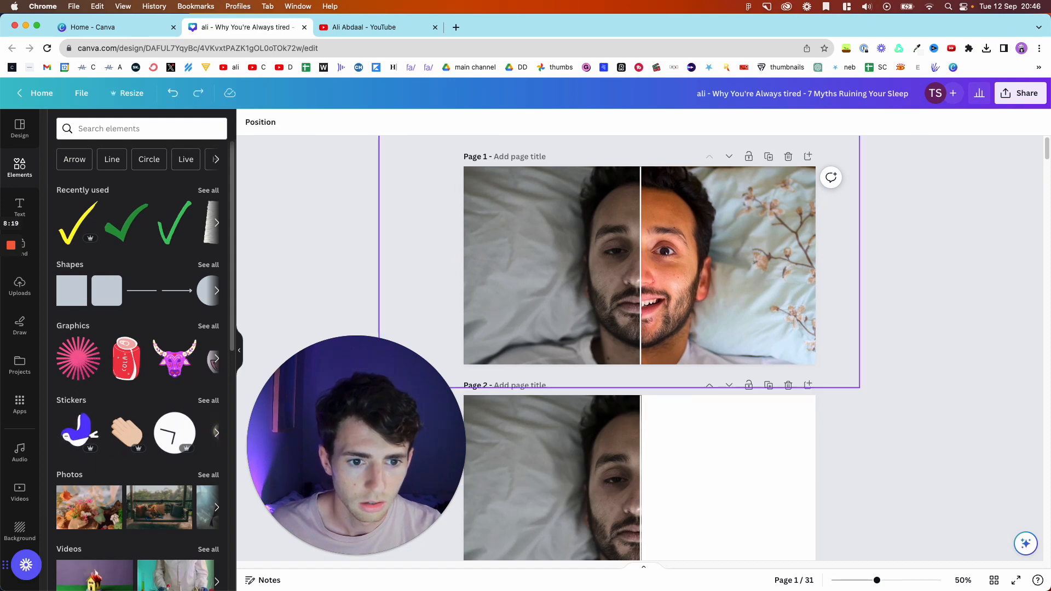
key("super+shift+z")
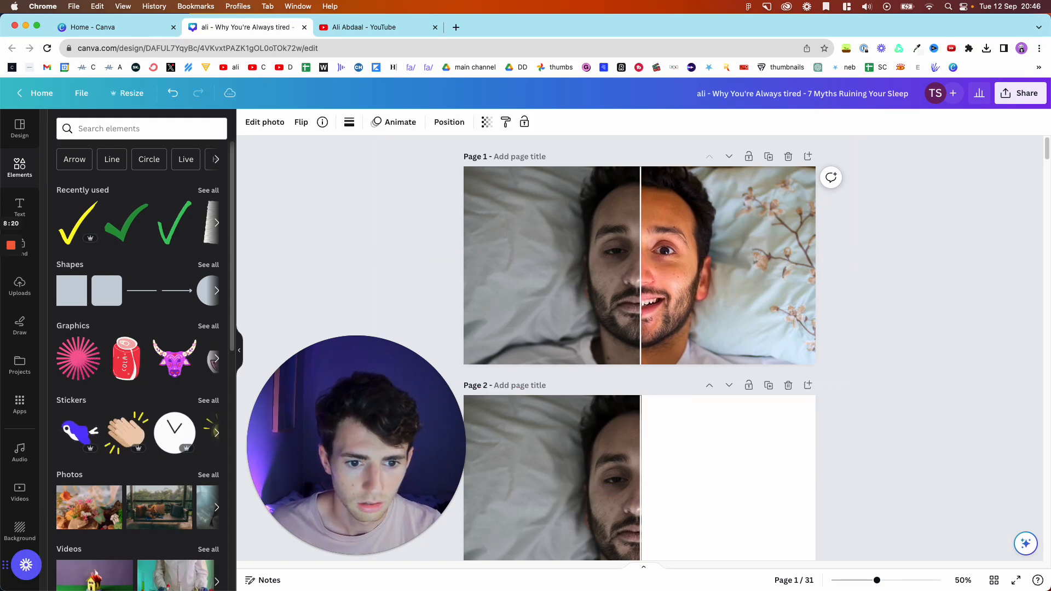
left_click(793, 171)
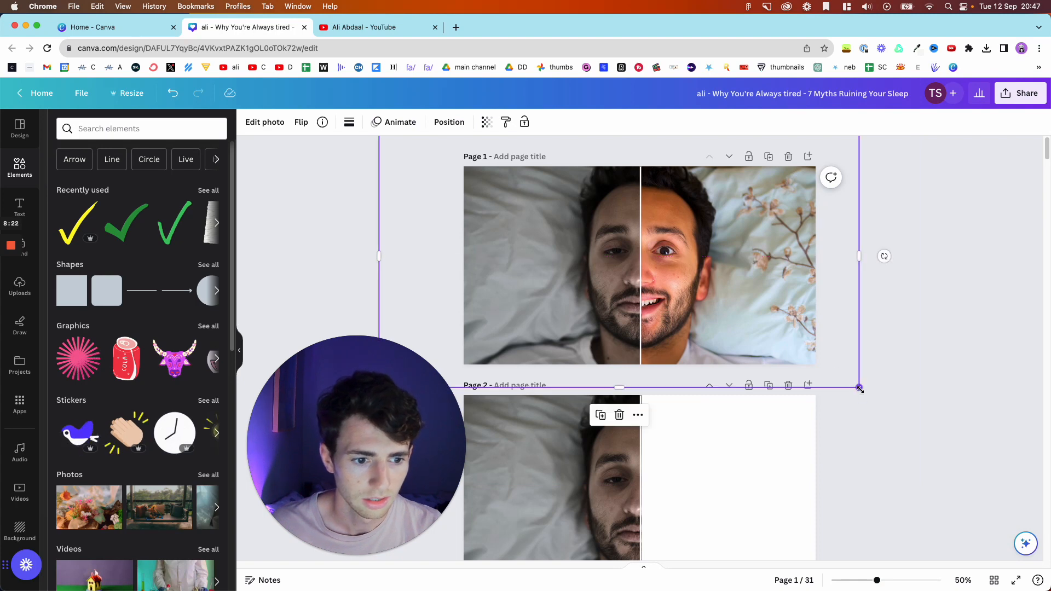
Shrink the smiling cutout a touch and nudge it down and right to align with the tired half
left_click_drag(859, 389, 858, 388)
key("Down")
key("Down")
key("Right")
key("Right")
key("Right")
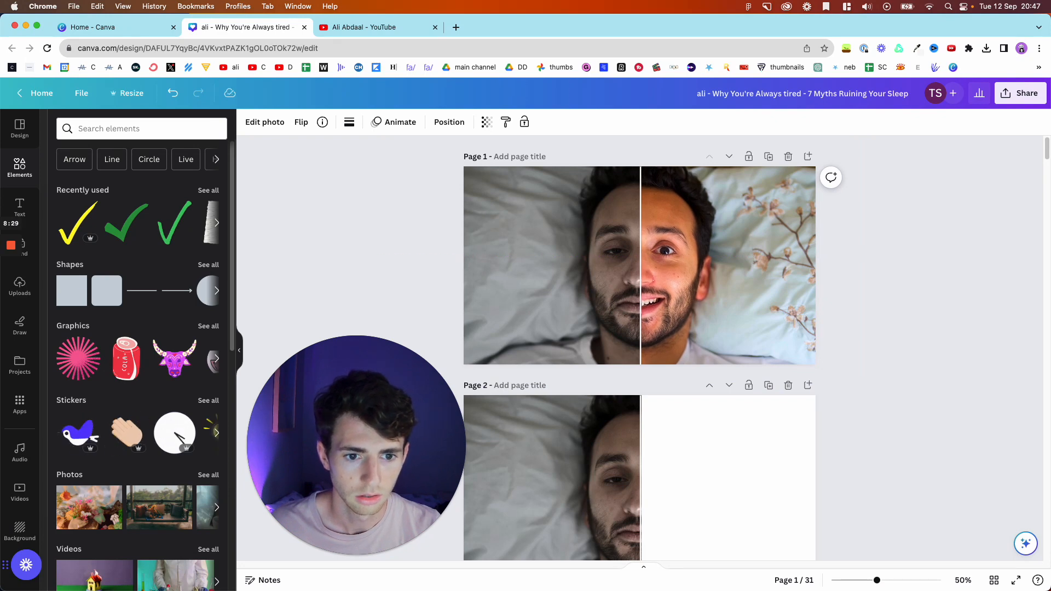
left_click(882, 252)
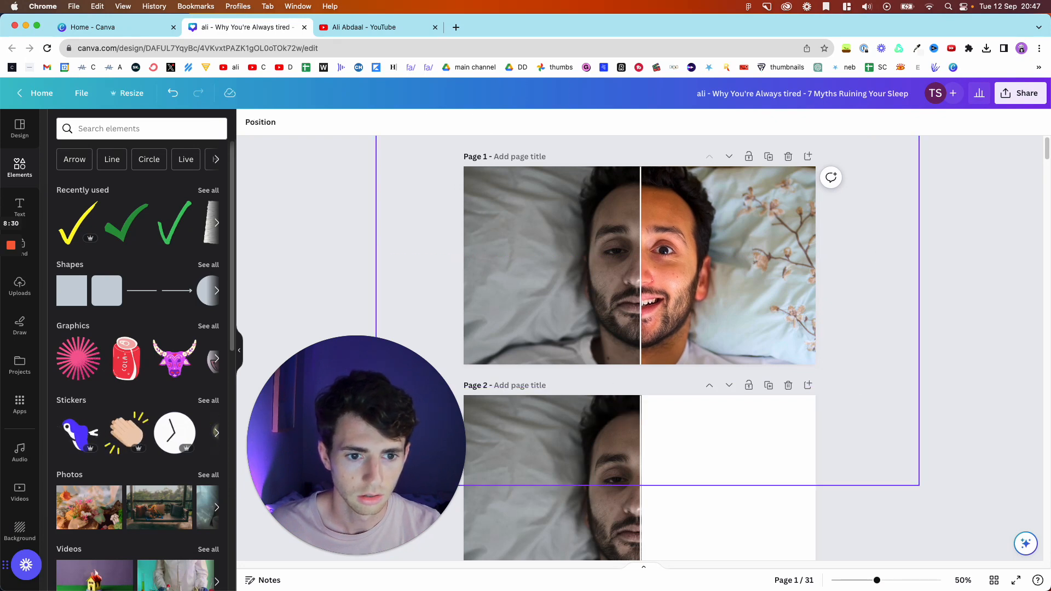
Undo the last adjustment of the smiling cutout and crop its right edge inward
left_click(697, 312)
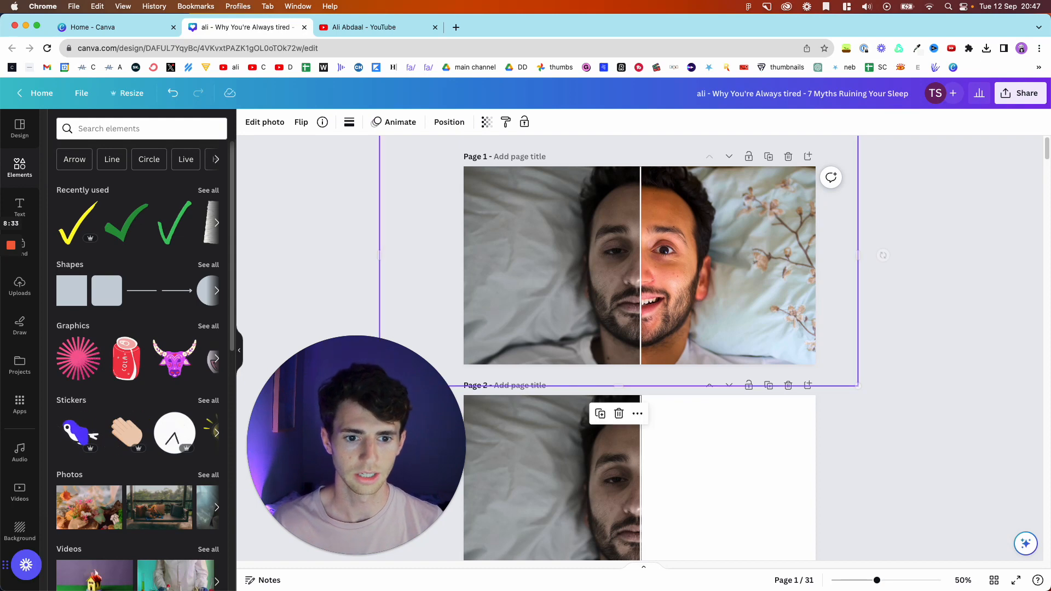
key("super+z")
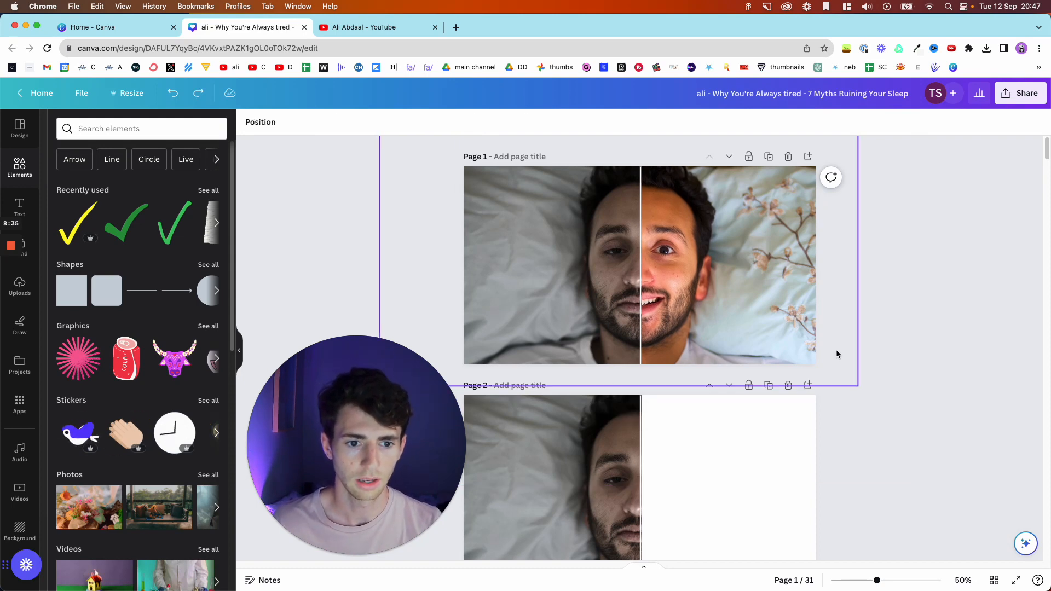
left_click(770, 261)
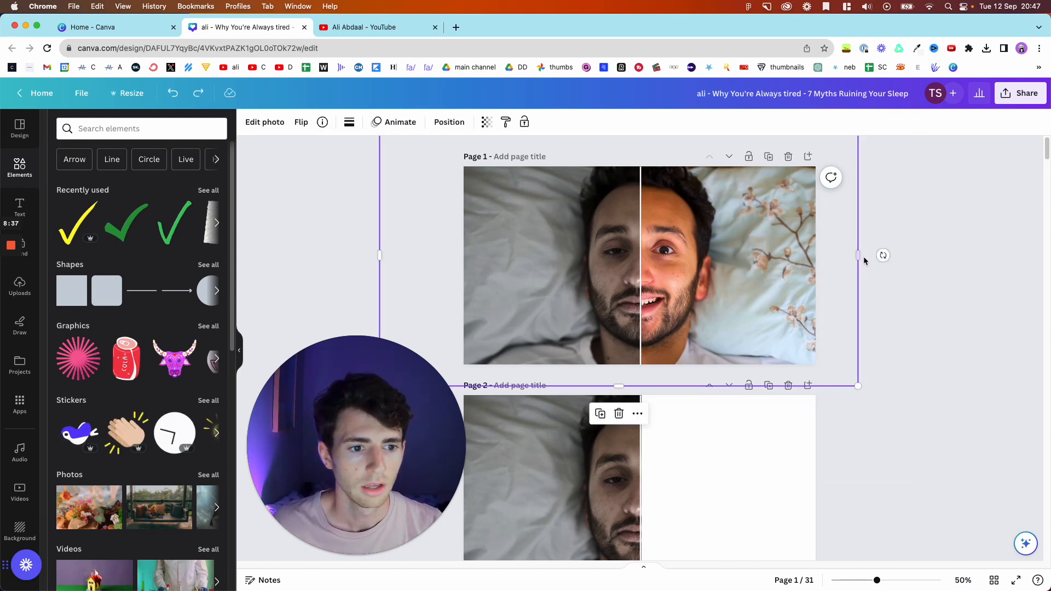
left_click_drag(858, 255, 810, 273)
Set the bedding background photo's temperature to -52 and its brightness to 16
left_click(814, 276)
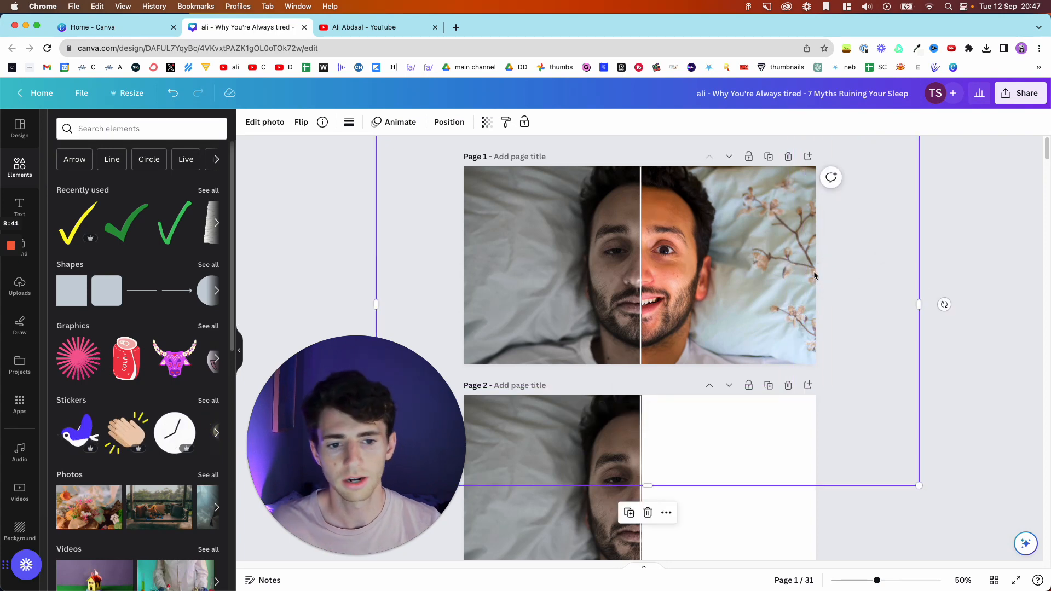
left_click(266, 122)
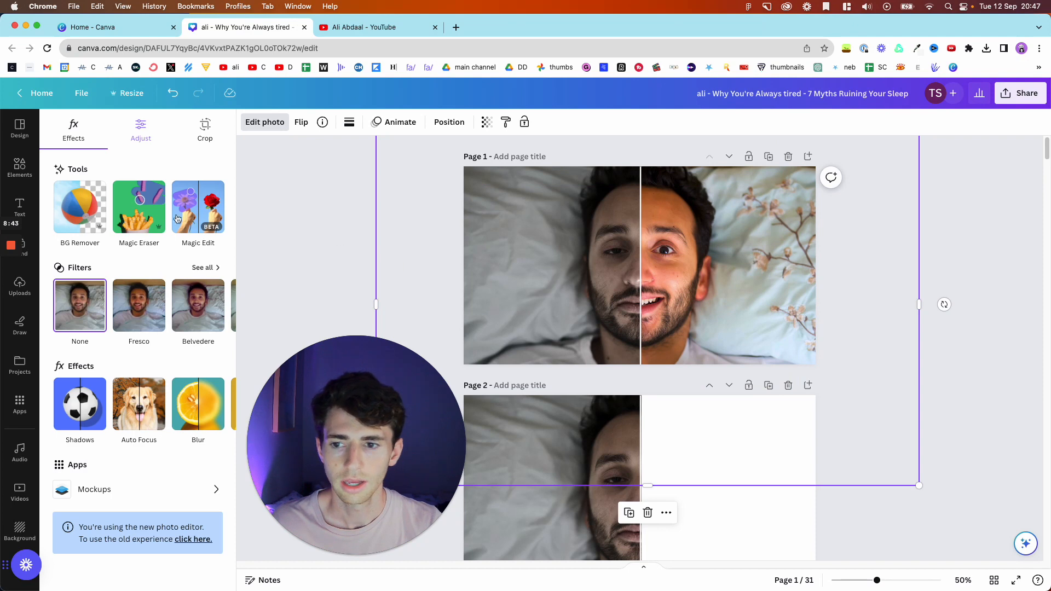
left_click(140, 131)
scroll(140, 367, "down", 5)
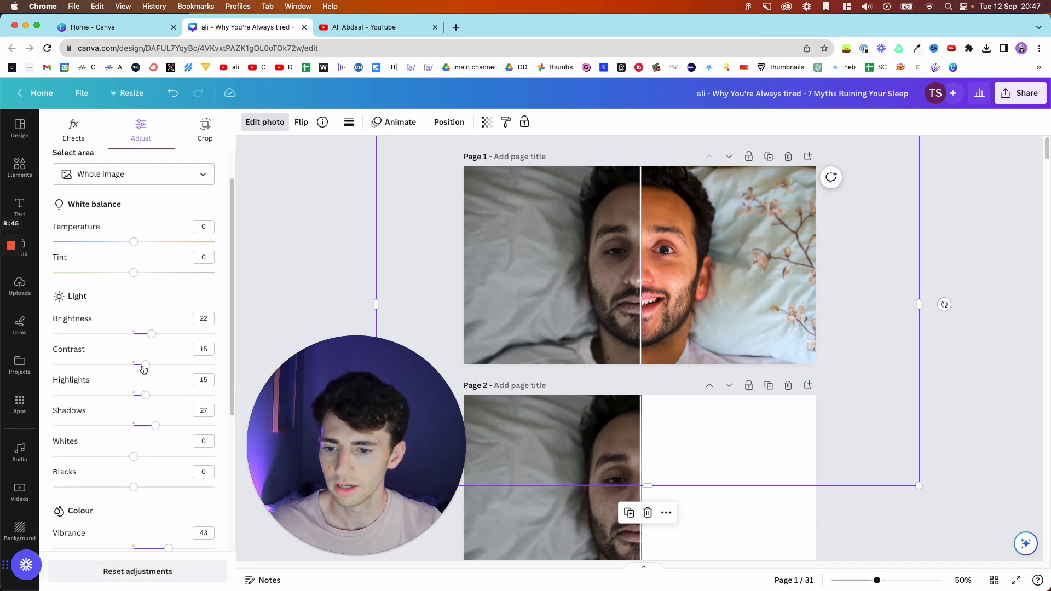
scroll(141, 368, "up", 2)
scroll(141, 370, "up", 1)
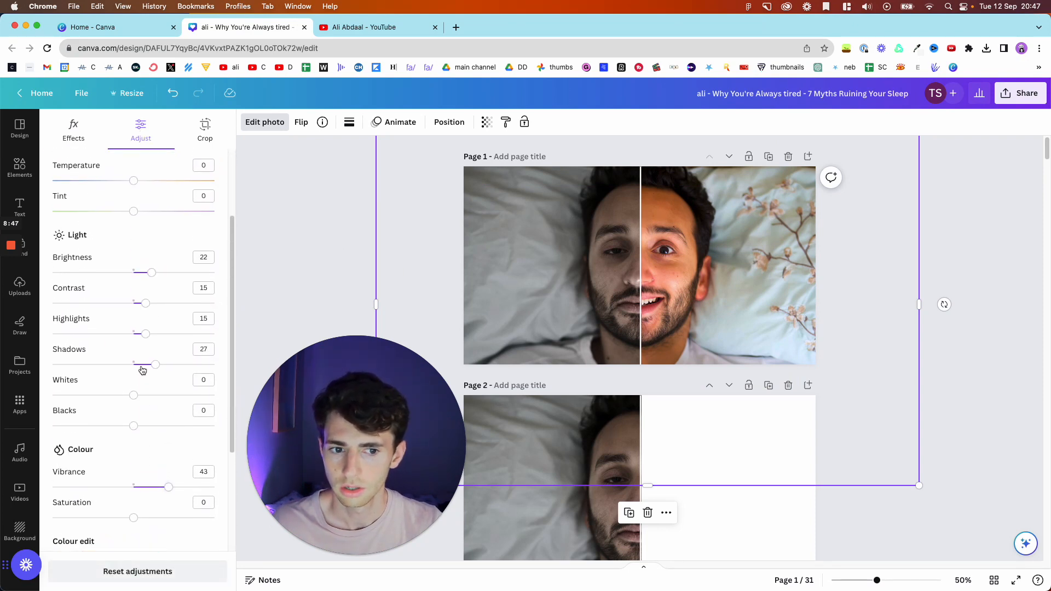
scroll(142, 371, "down", 1)
scroll(140, 268, "up", 3)
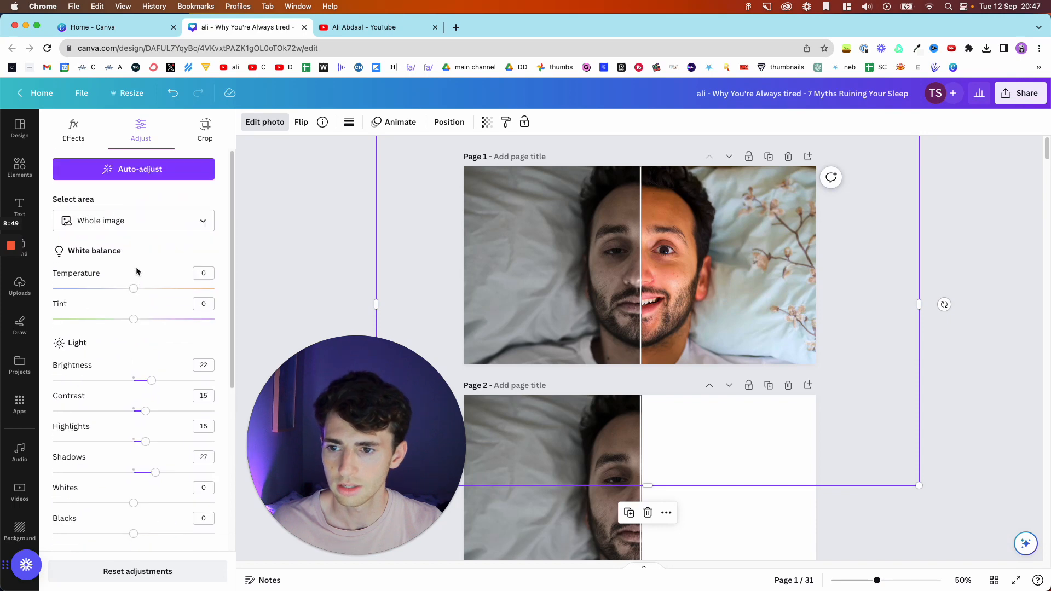
left_click_drag(134, 289, 112, 289)
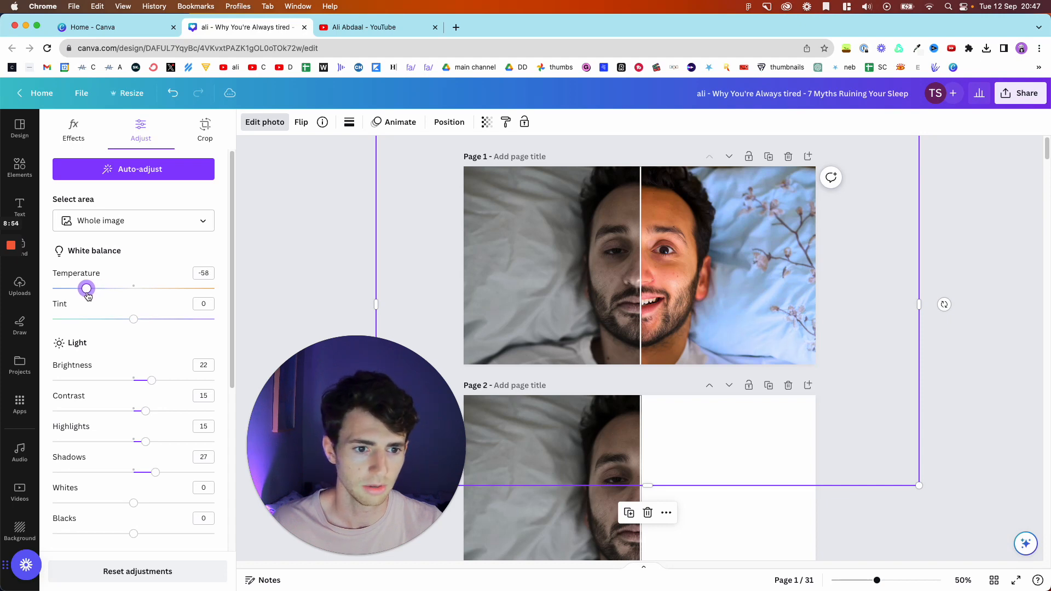
left_click_drag(155, 382, 154, 382)
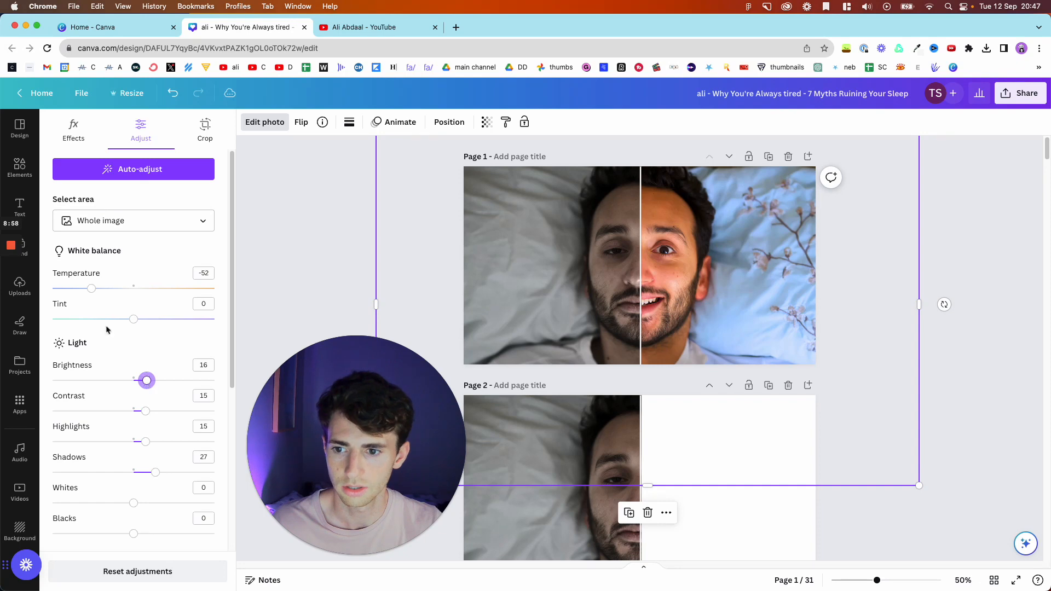
left_click(301, 275)
Delete page 2, which holds only the tired half beside a blank area
scroll(547, 383, "down", 3)
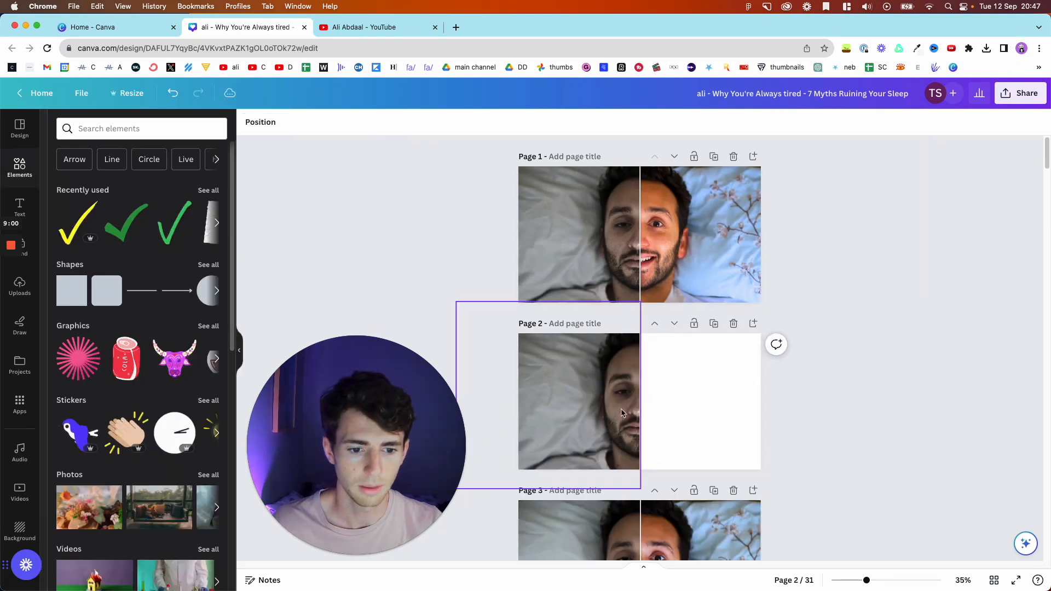
left_click(733, 323)
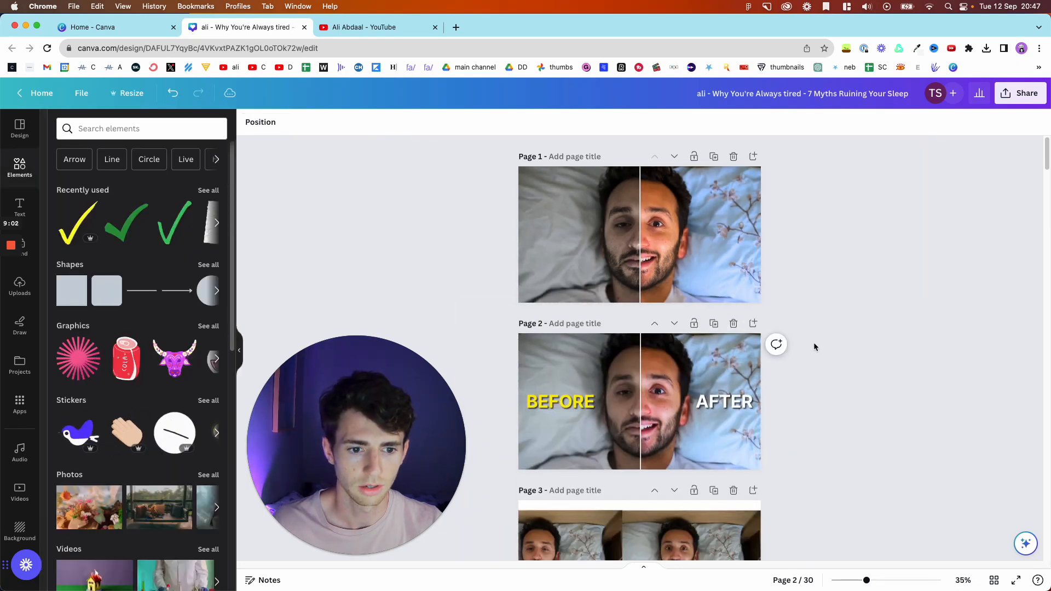
scroll(812, 338, "up", 2)
scroll(812, 334, "up", 1)
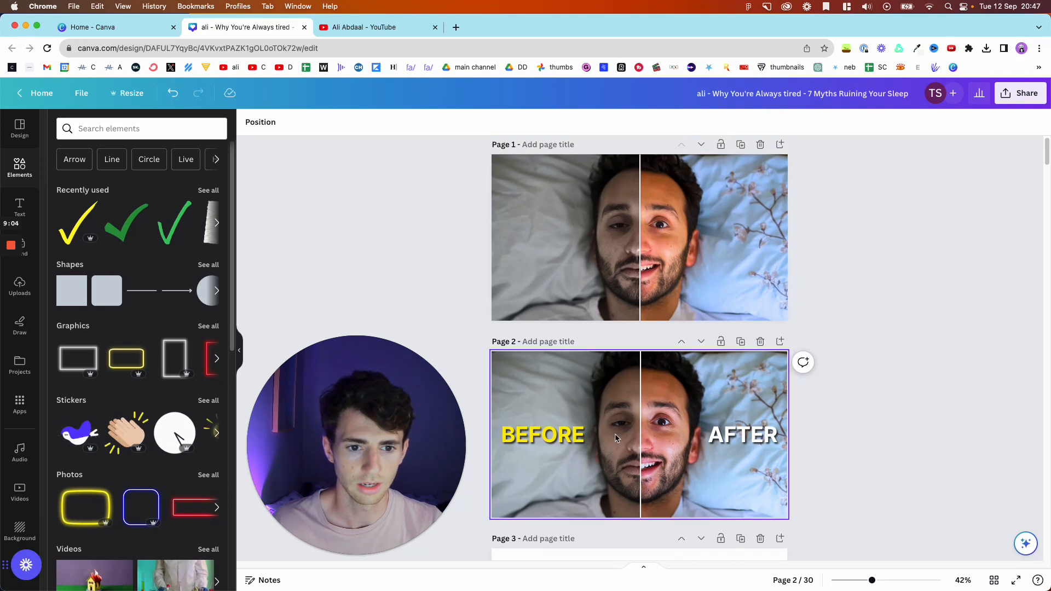
Nudge the smiling cutout on page 1 slightly right and down to line up with the tired half
left_click(707, 276)
key("Right")
key("Right")
key("Right")
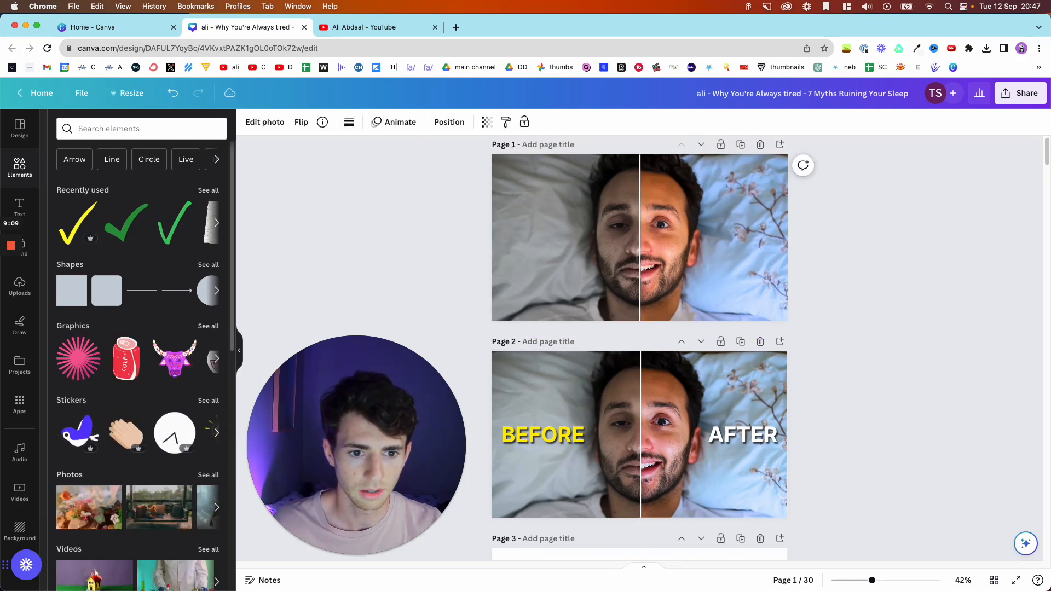
key("Down")
key("Down")
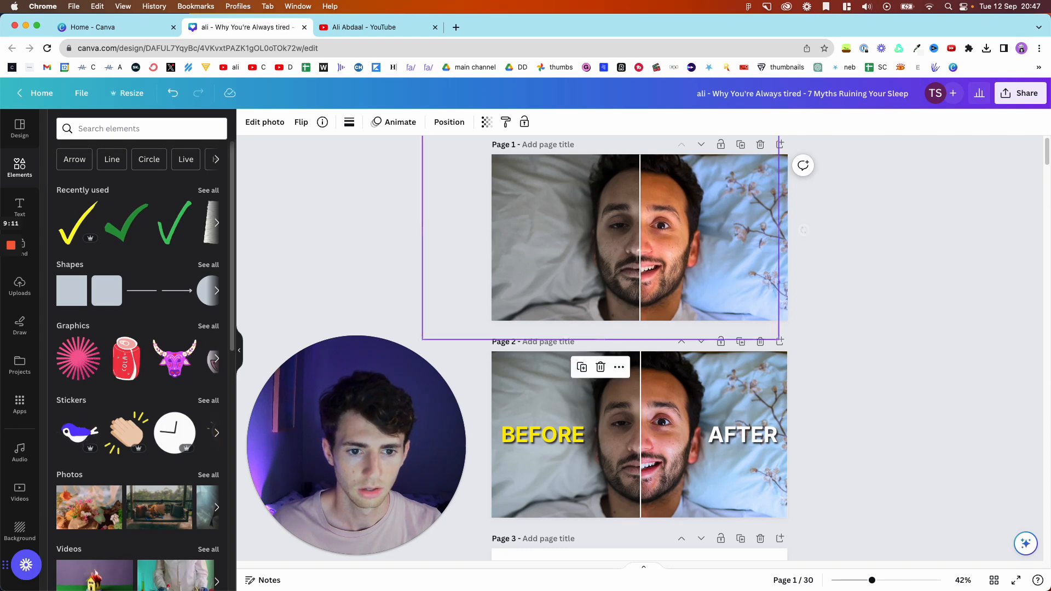
key("Down")
left_click(833, 309)
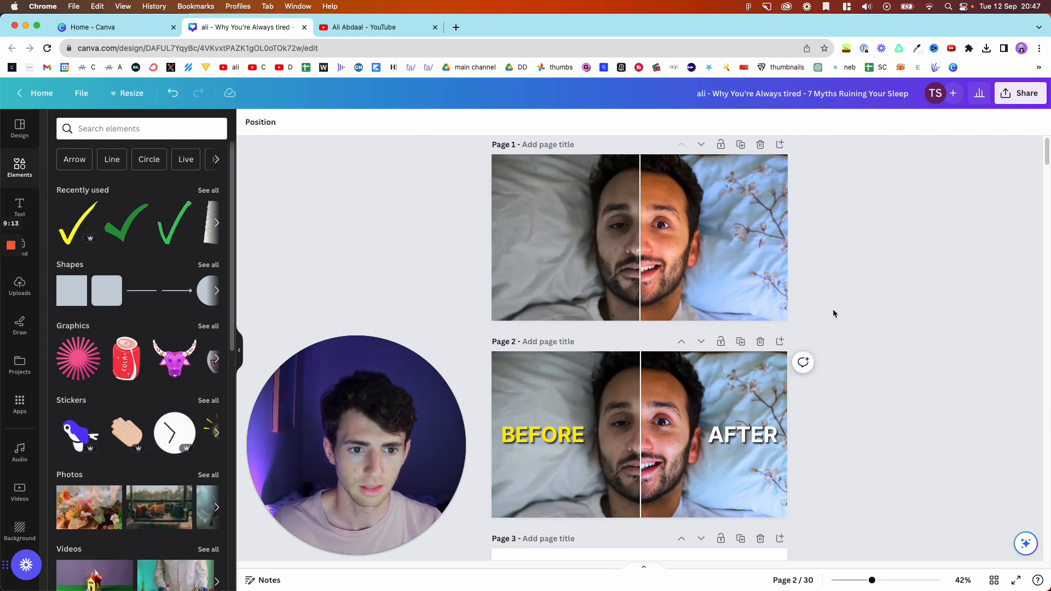
scroll(832, 309, "up", 1)
left_click(661, 285)
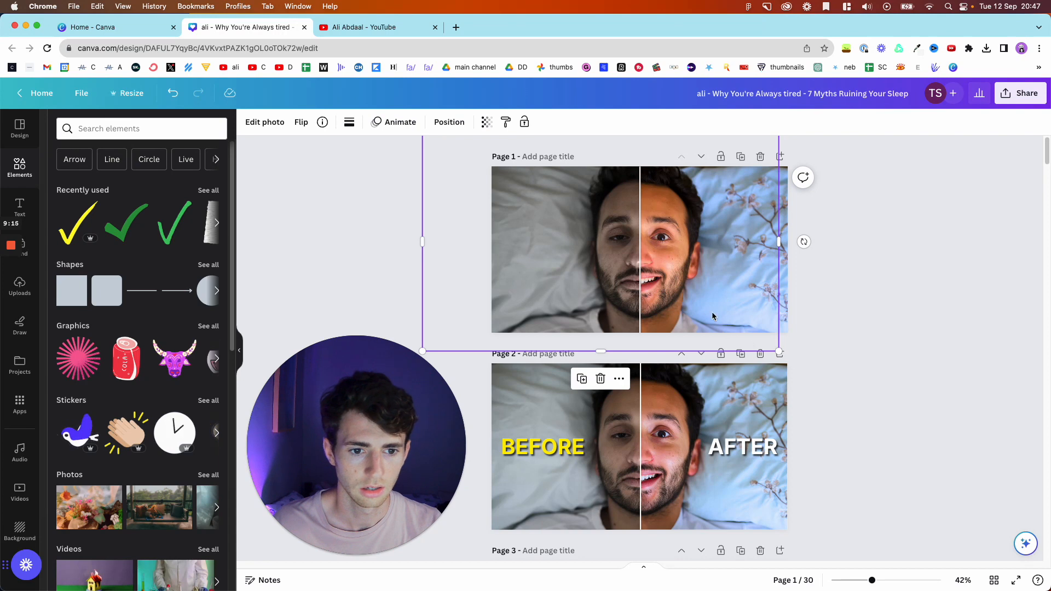
key("Down")
left_click(841, 366)
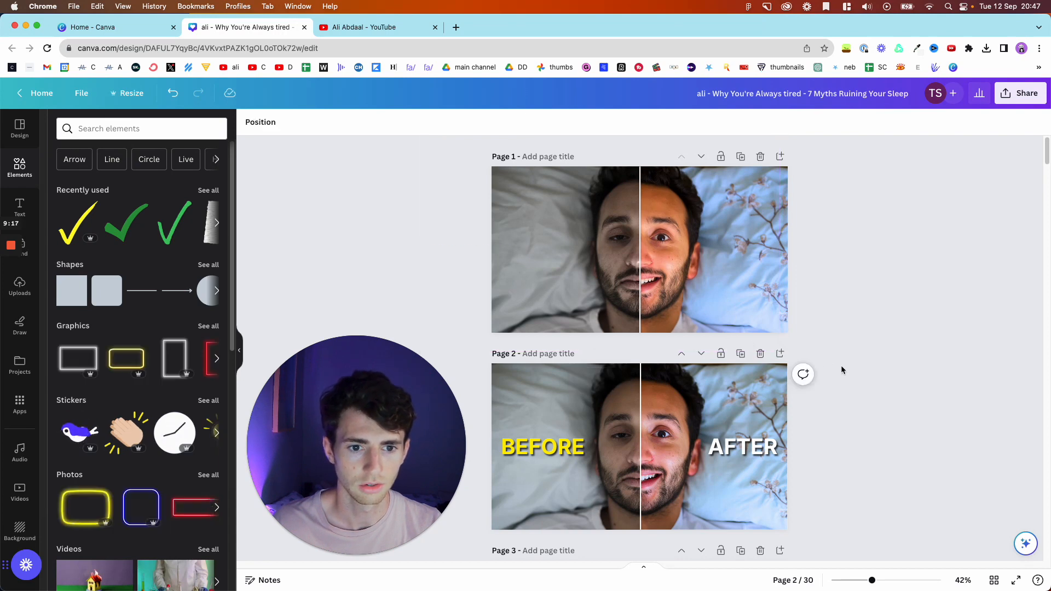
left_click(20, 207)
left_click(137, 257)
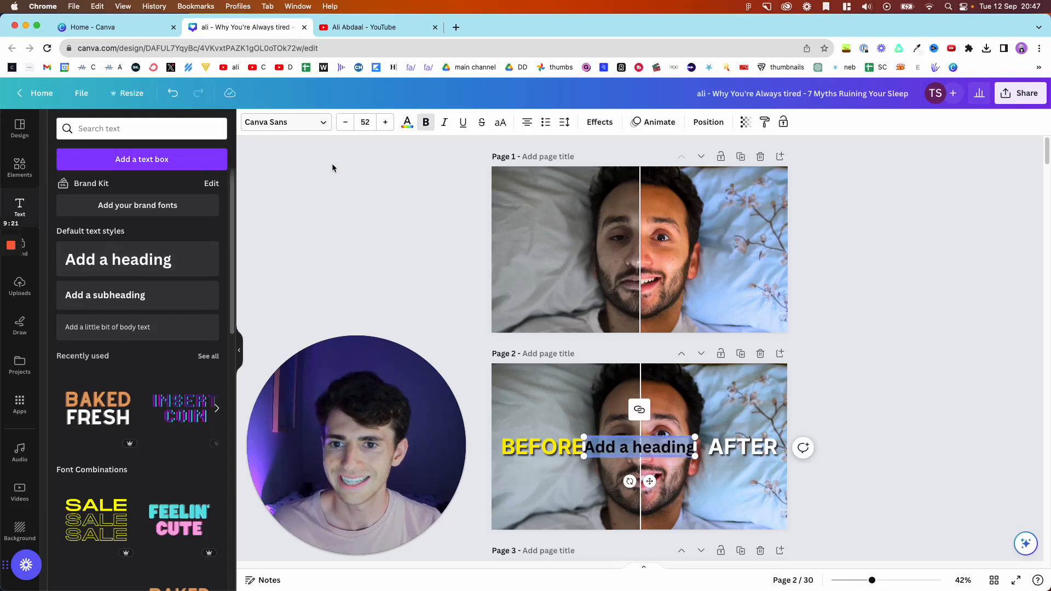
left_click(622, 453)
left_click_drag(622, 453, 590, 335)
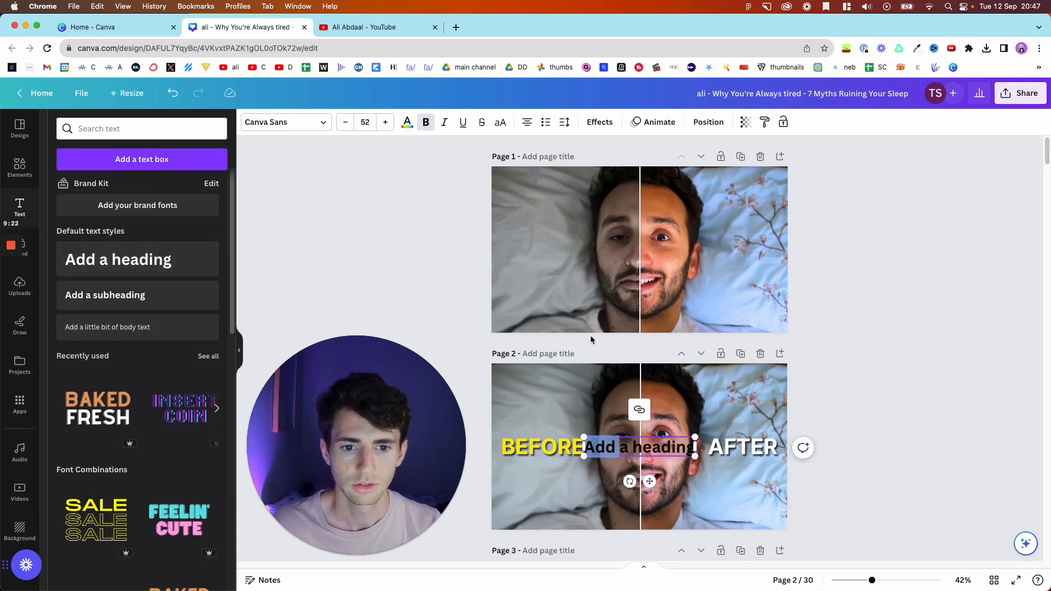
left_click(404, 347)
left_click(514, 303)
key("super+z")
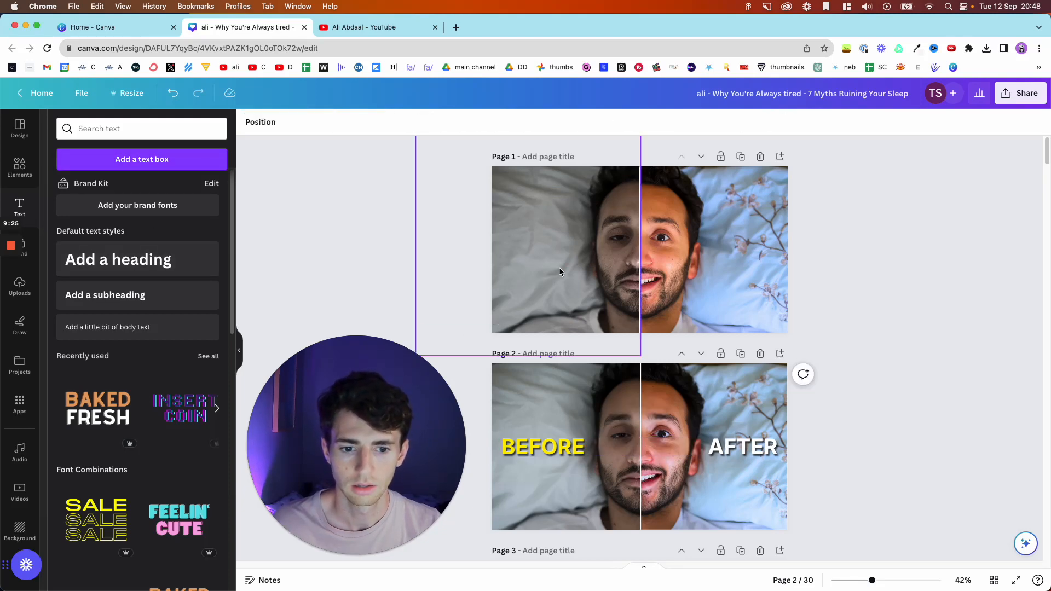
left_click(138, 267)
key("super+z")
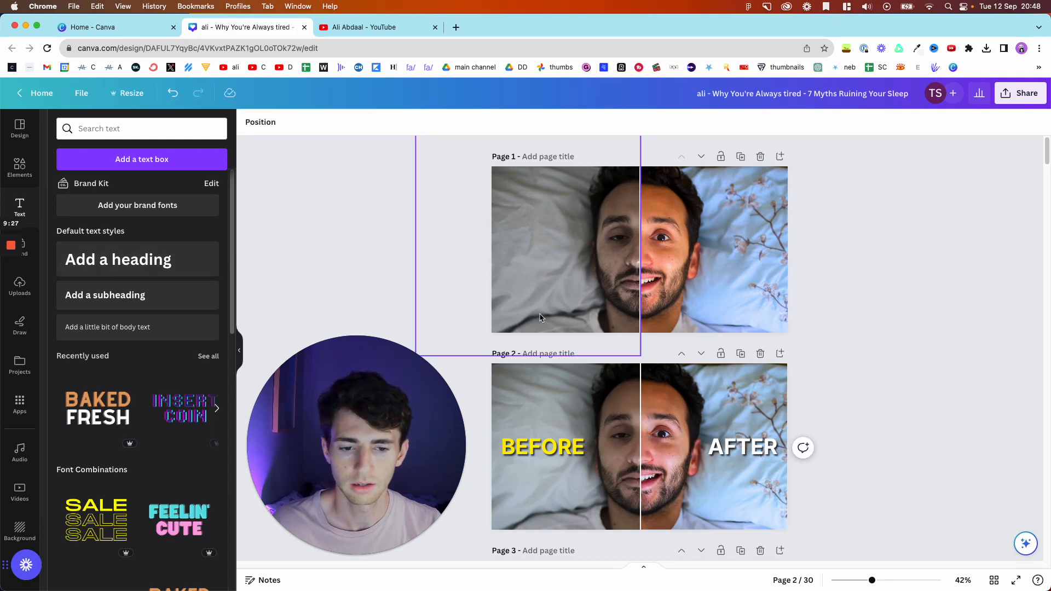
Add a heading reading BEFORE to page 1
left_click(509, 248)
left_click(144, 254)
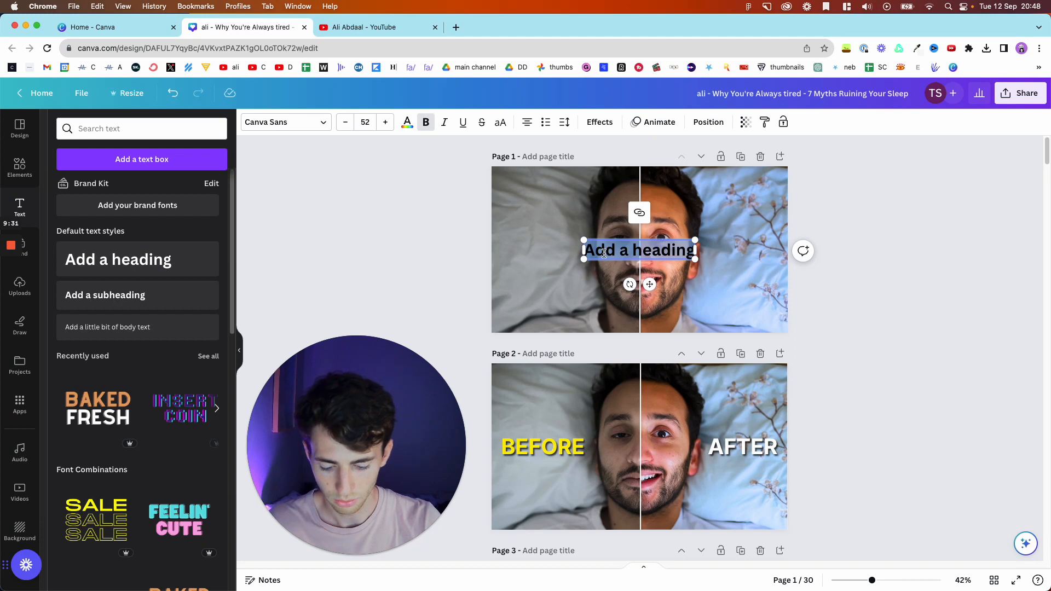
type("BEFORE")
left_click(802, 310)
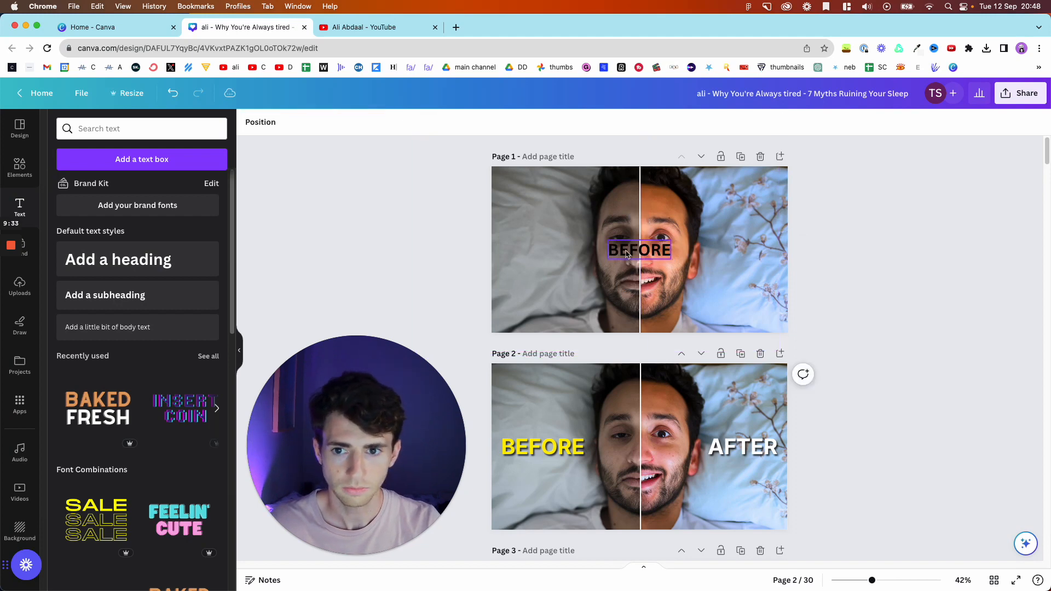
Place BEFORE beside the tired face and a duplicate of it, reworded to AFTER, beside the smiling face
left_click_drag(626, 254, 749, 251)
key("super+d")
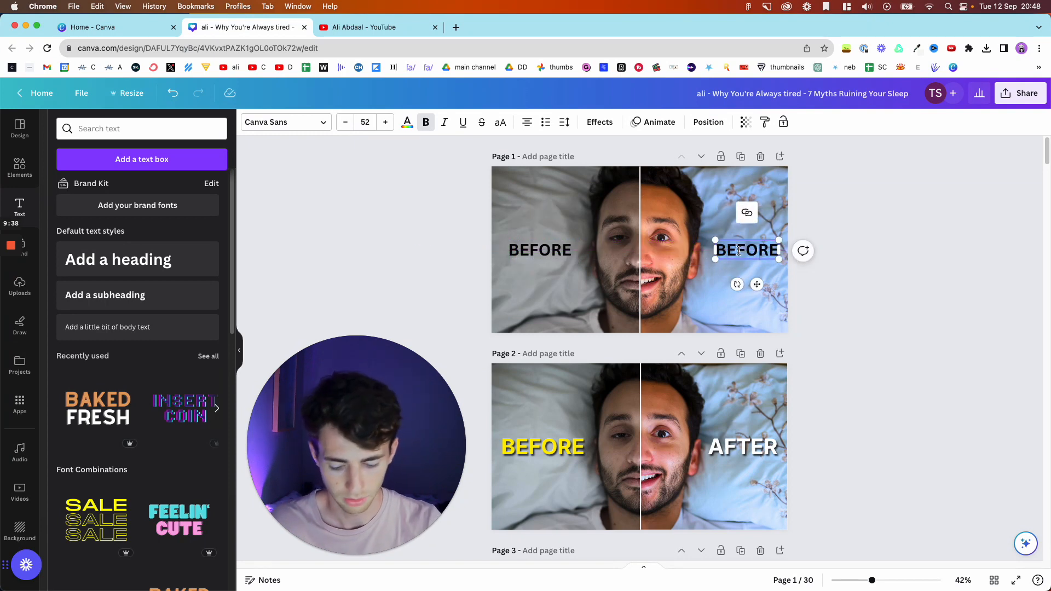
double_click(749, 250)
type("AFTER")
left_click(894, 306)
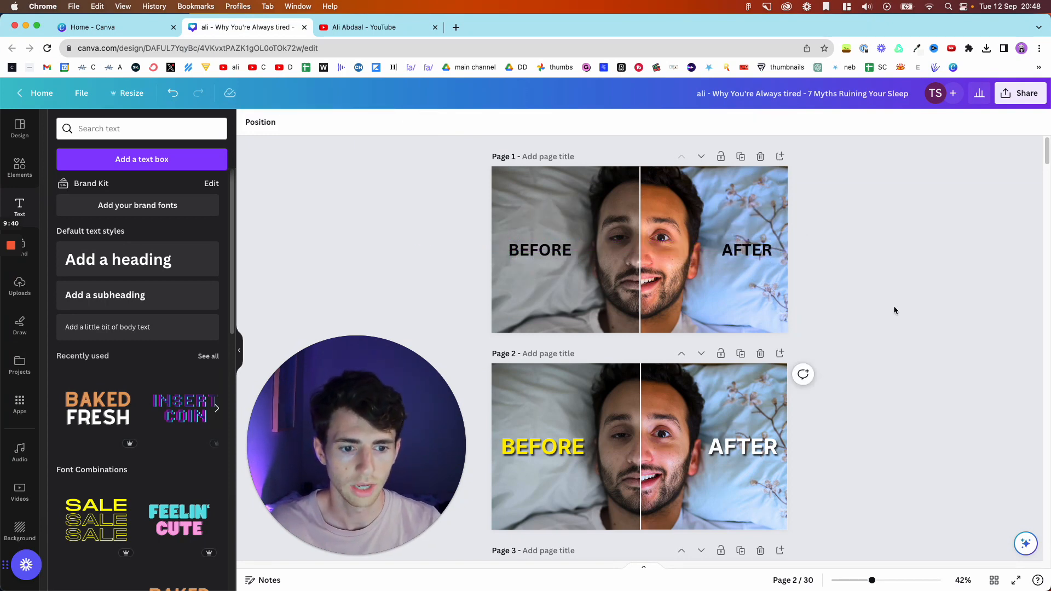
left_click(743, 255)
left_click_drag(744, 255, 734, 255)
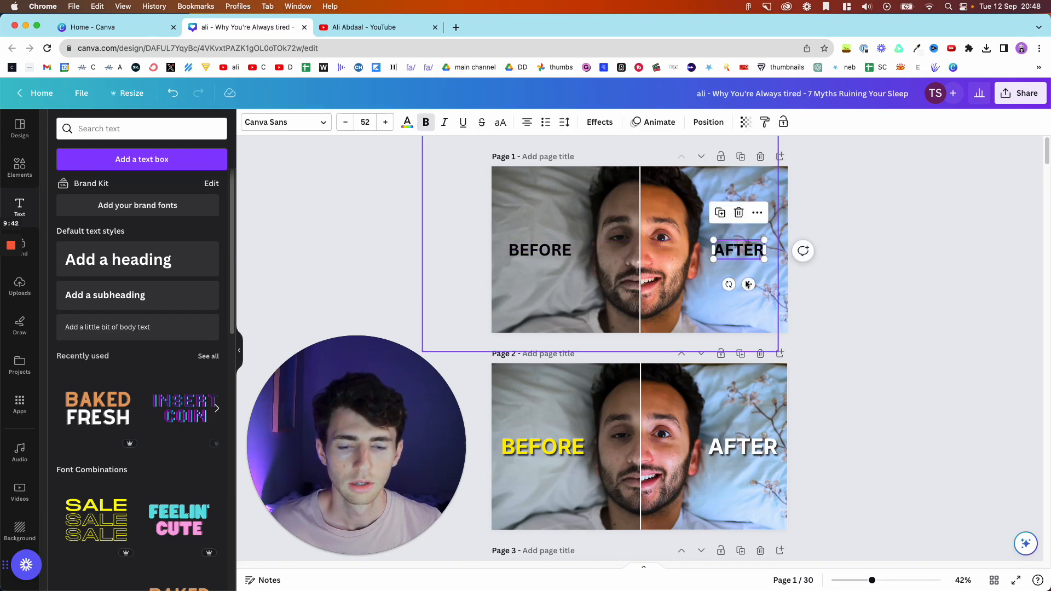
Change the font of both the BEFORE and AFTER labels on page 1 to Inter
left_click(553, 251)
left_click(743, 255, "shift")
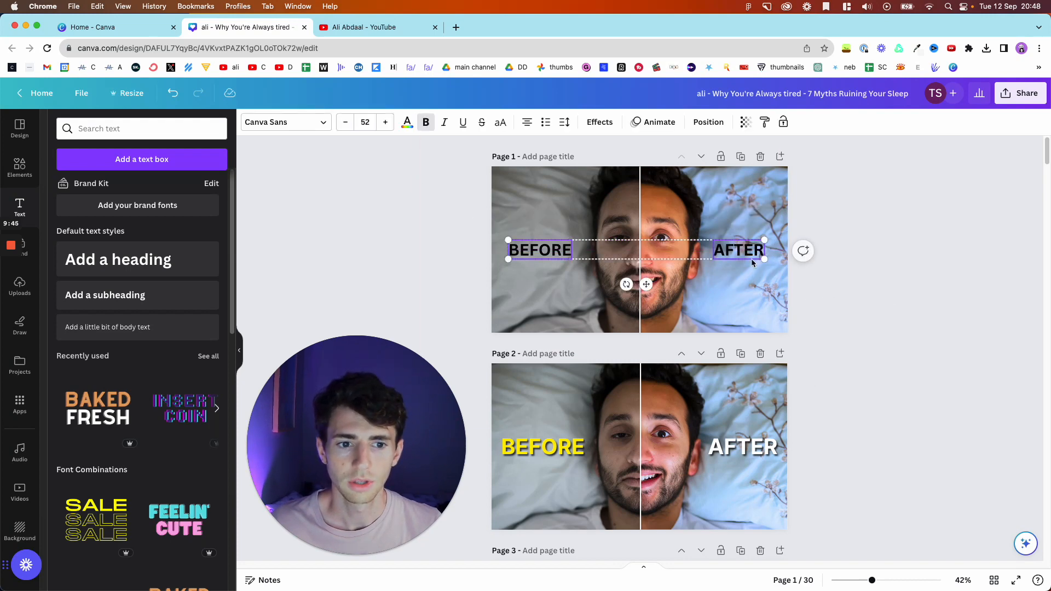
left_click(286, 123)
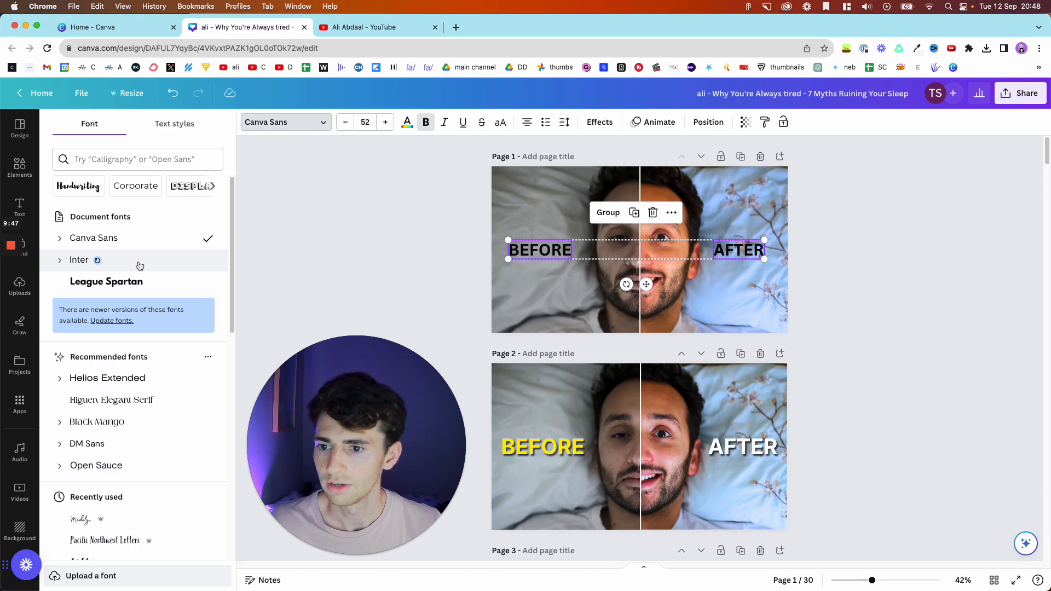
left_click(139, 262)
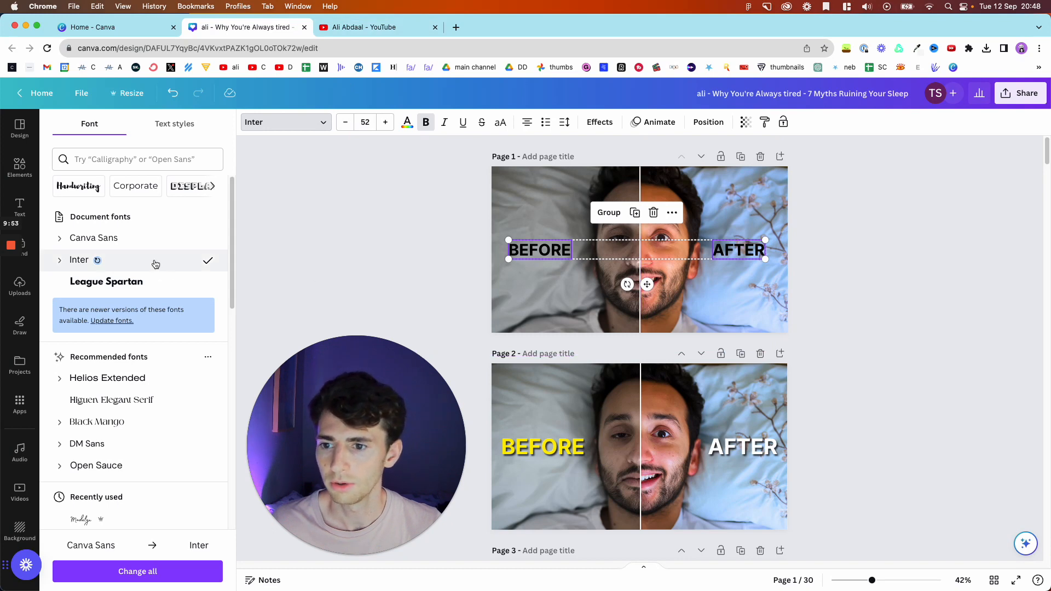
left_click(422, 227)
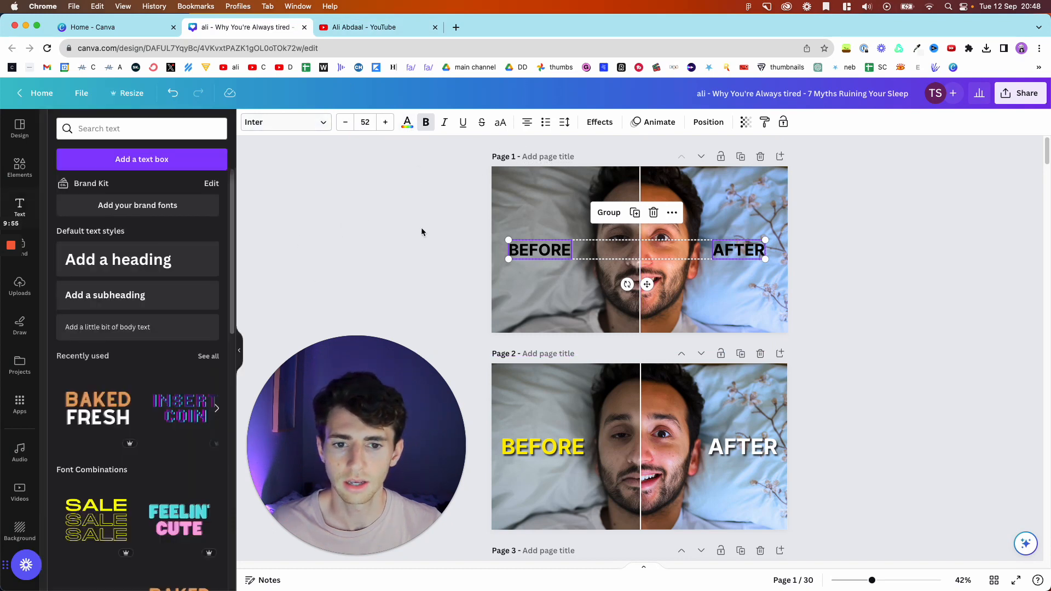
Colour the BEFORE label with the document's yellow and fine-tune it to a bright custom yellow
left_click(524, 249)
left_click(407, 121)
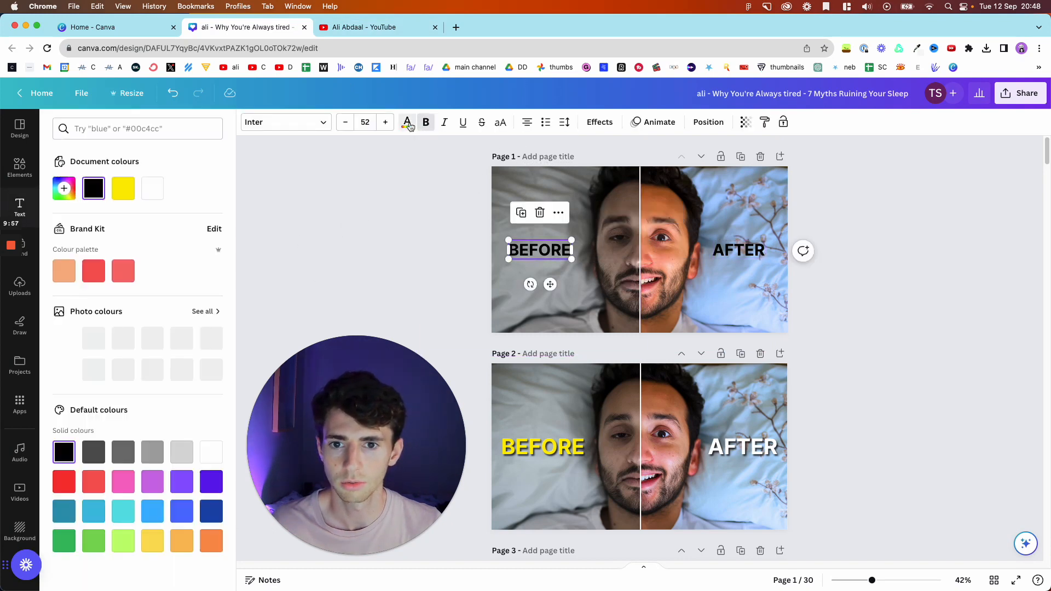
left_click(123, 189)
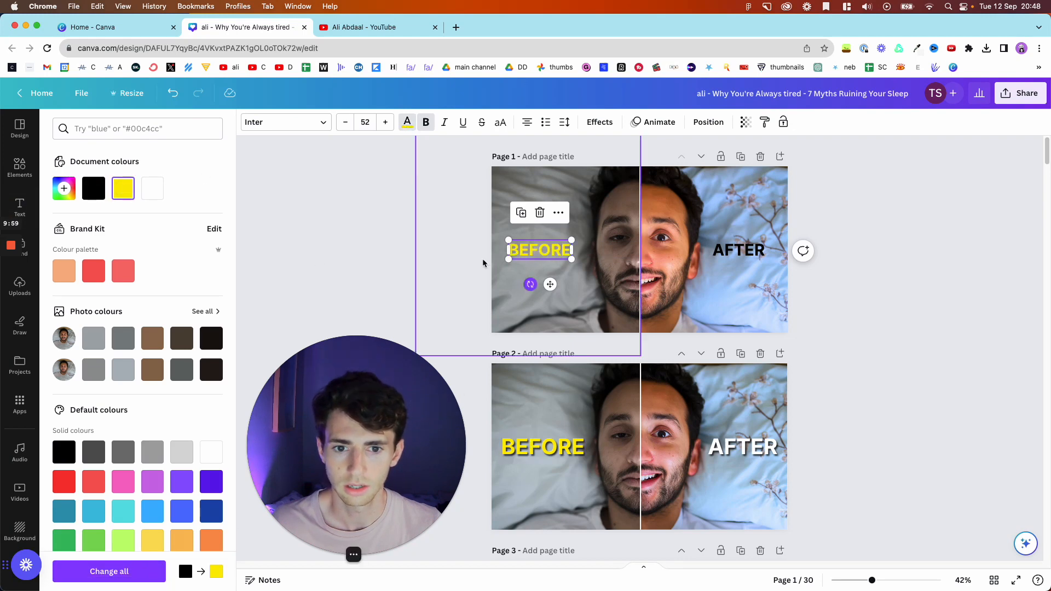
left_click(64, 188)
left_click_drag(203, 227, 219, 203)
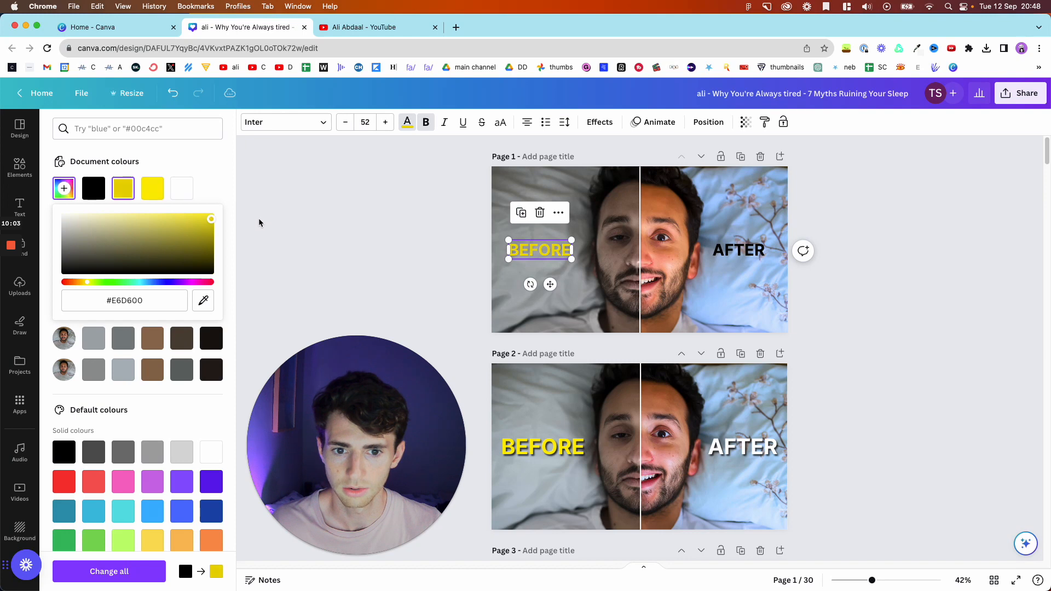
left_click(265, 205)
left_click(540, 252)
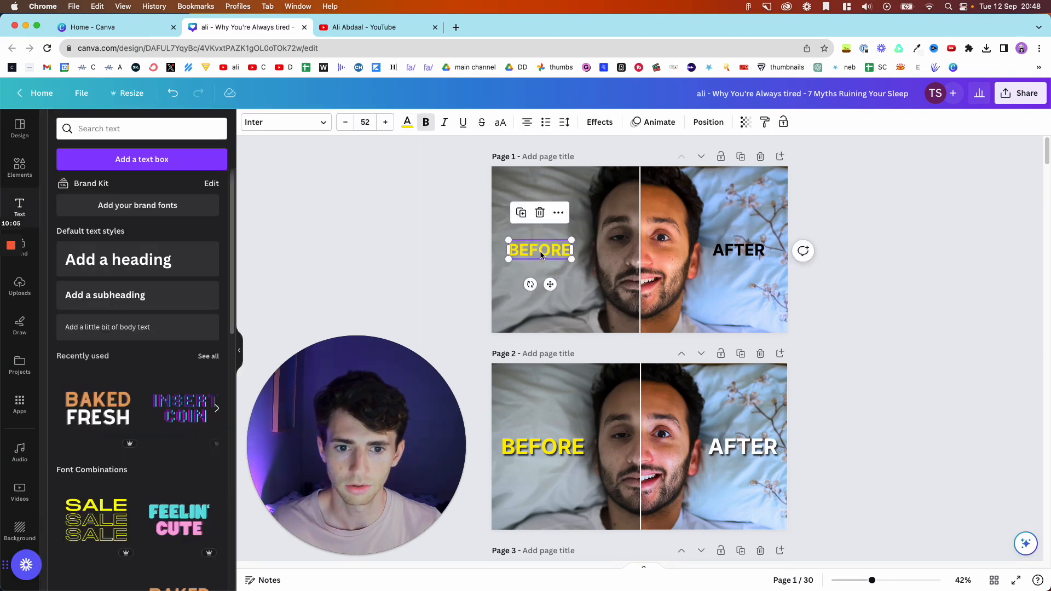
Enlarge the BEFORE label on page 1 to font size 65.2 and fine-tune its position beside the tired face
mouse_move(573, 241)
left_mouse_down()
mouse_move(595, 233)
mouse_move(561, 247)
left_mouse_up()
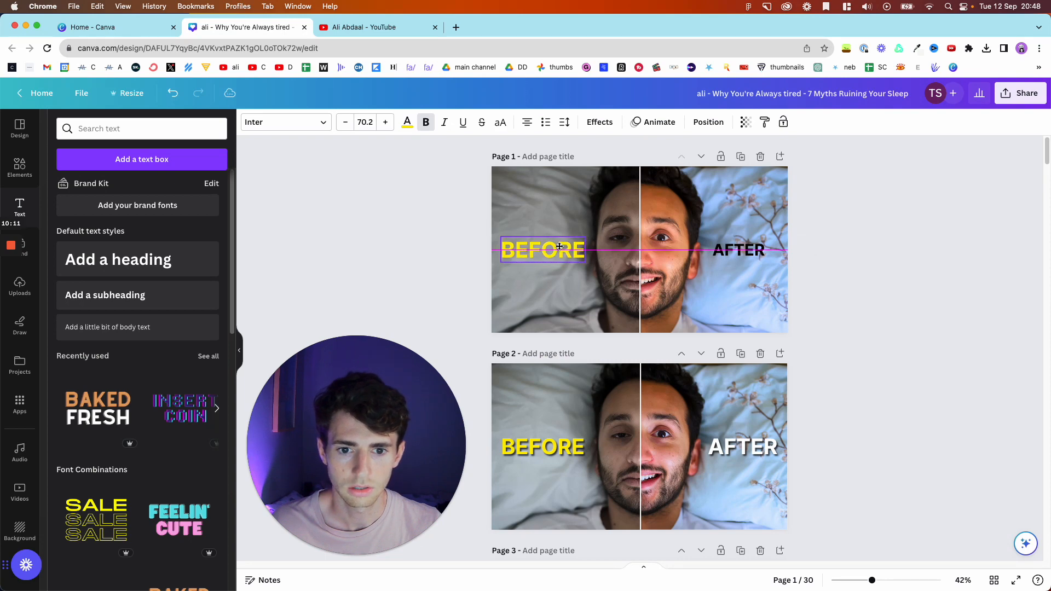
left_click_drag(561, 247, 561, 247)
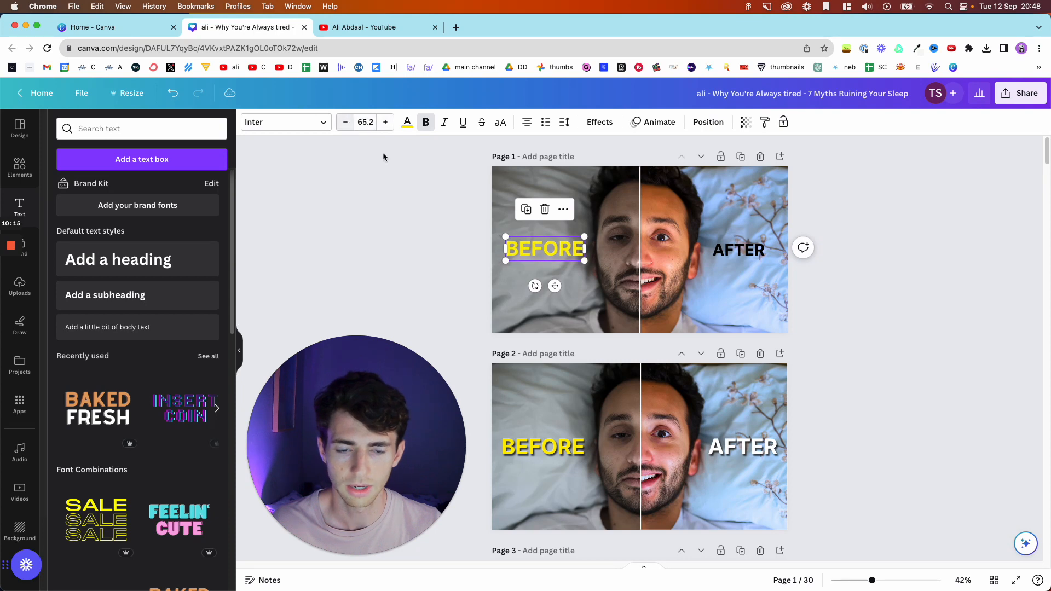
left_click(472, 275)
left_click(547, 258)
left_click_drag(552, 252, 551, 253)
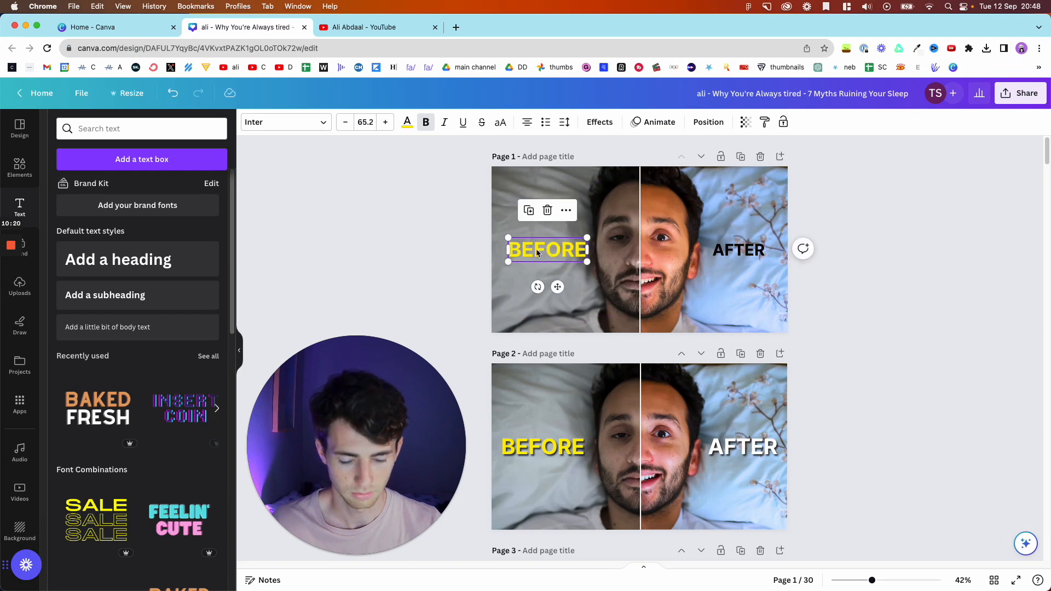
key("Left")
key("Left")
key("Left")
key("Left")
left_click(421, 280)
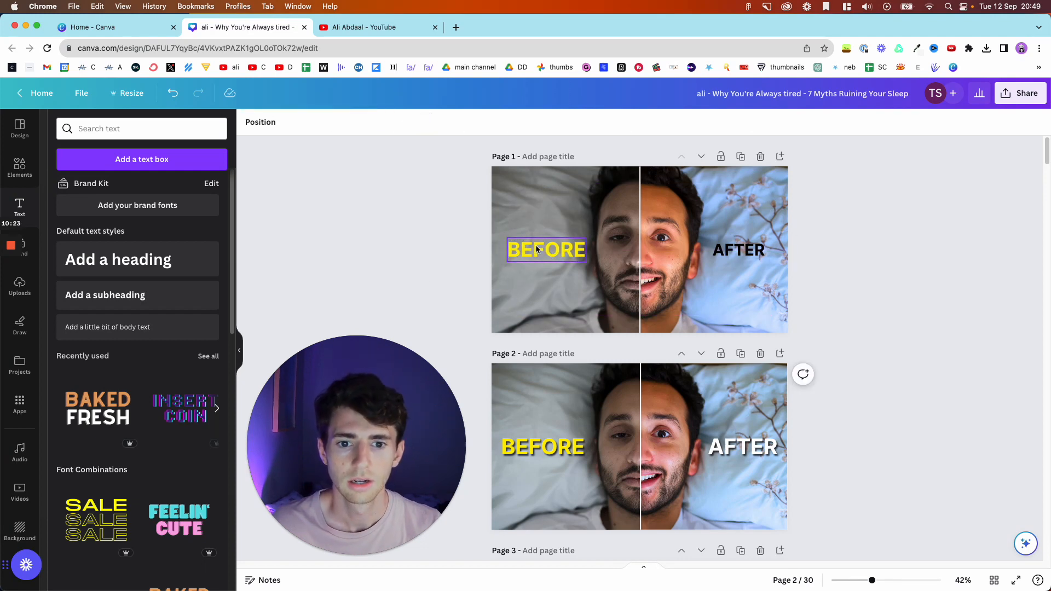
Set the AFTER label's font size on page 1 to 65.2, matching the BEFORE label
left_click(537, 250)
left_click(736, 251)
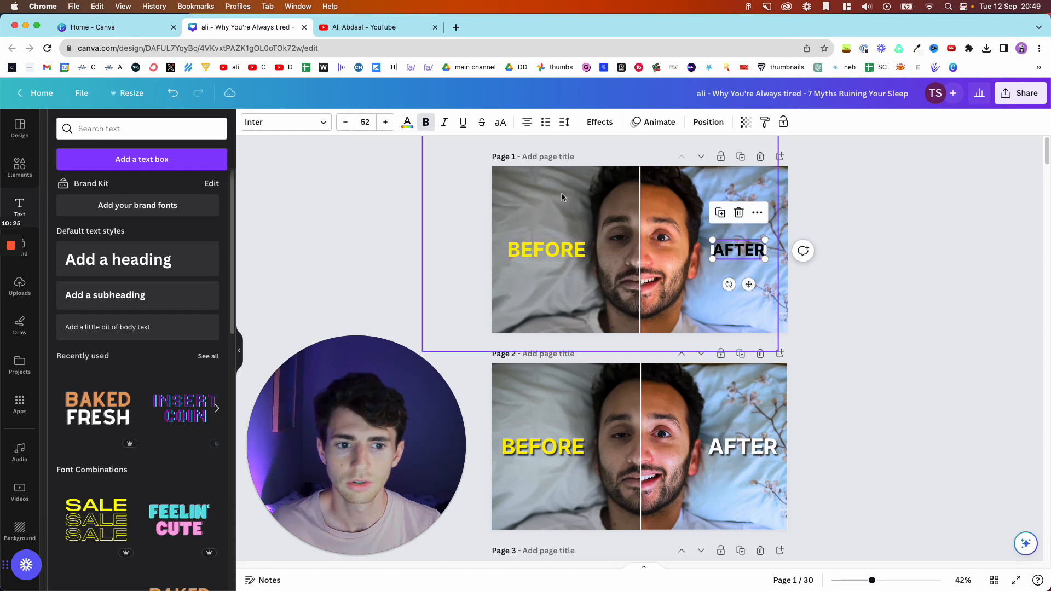
left_click(364, 123)
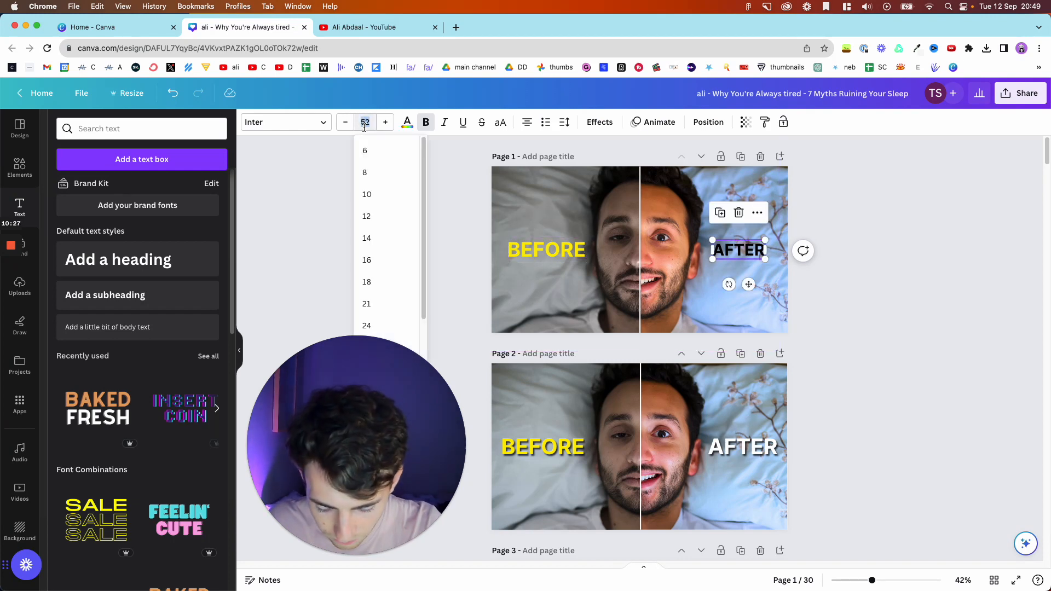
type("65.2")
key("Return")
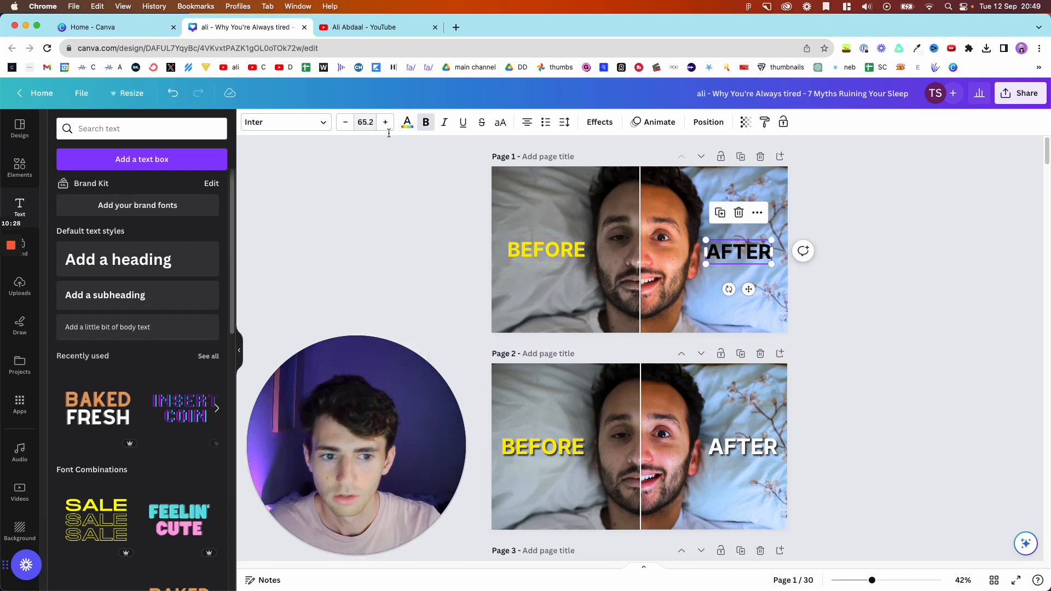
Centre the AFTER label in the space beside the smiling face and middle-align it with the BEFORE label
left_click(826, 307)
left_click(743, 253)
left_click_drag(743, 253, 746, 249)
left_click(546, 249, "shift")
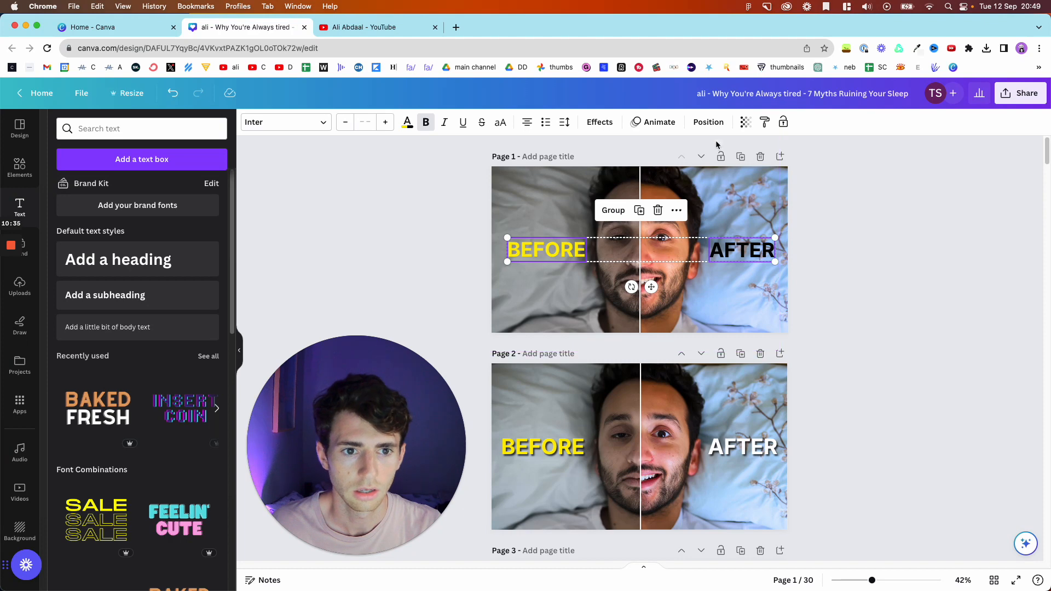
left_click(708, 122)
left_click(67, 242)
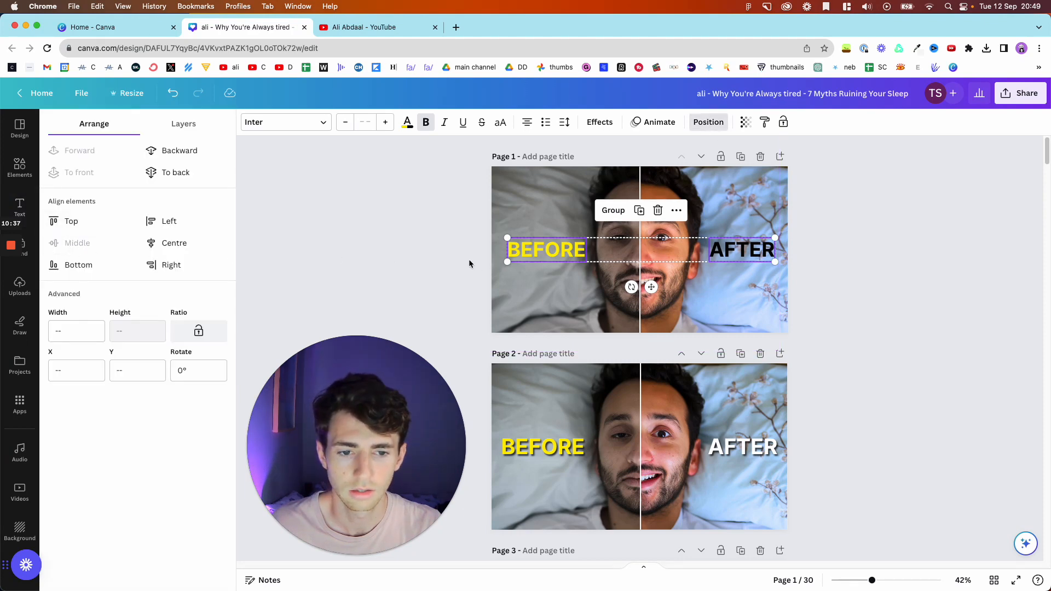
left_click(431, 258)
Colour the AFTER label on page 1 white using the document's colours
left_click(738, 249)
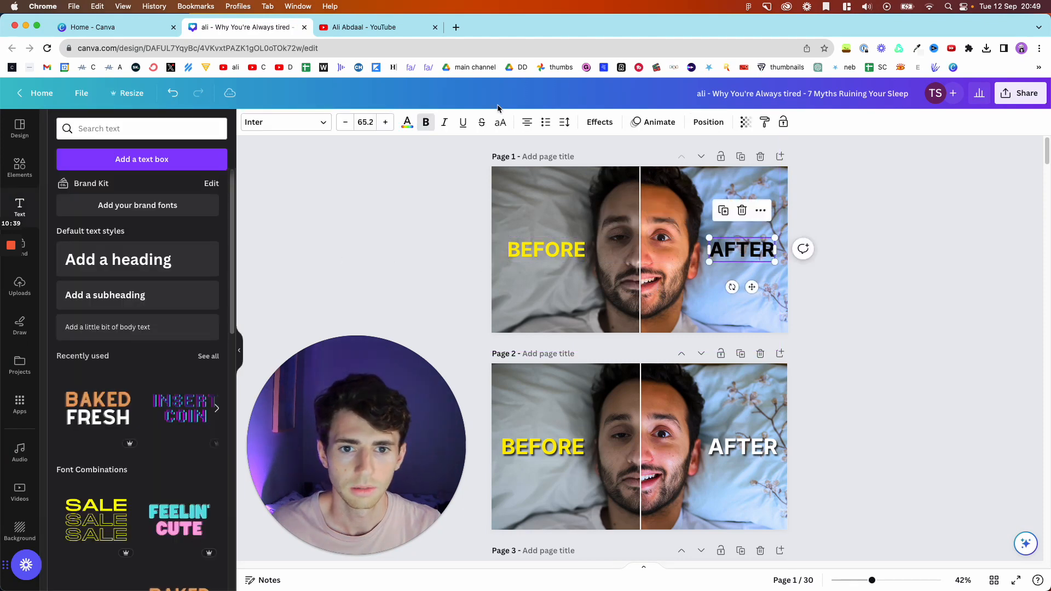
left_click(407, 122)
left_click(152, 188)
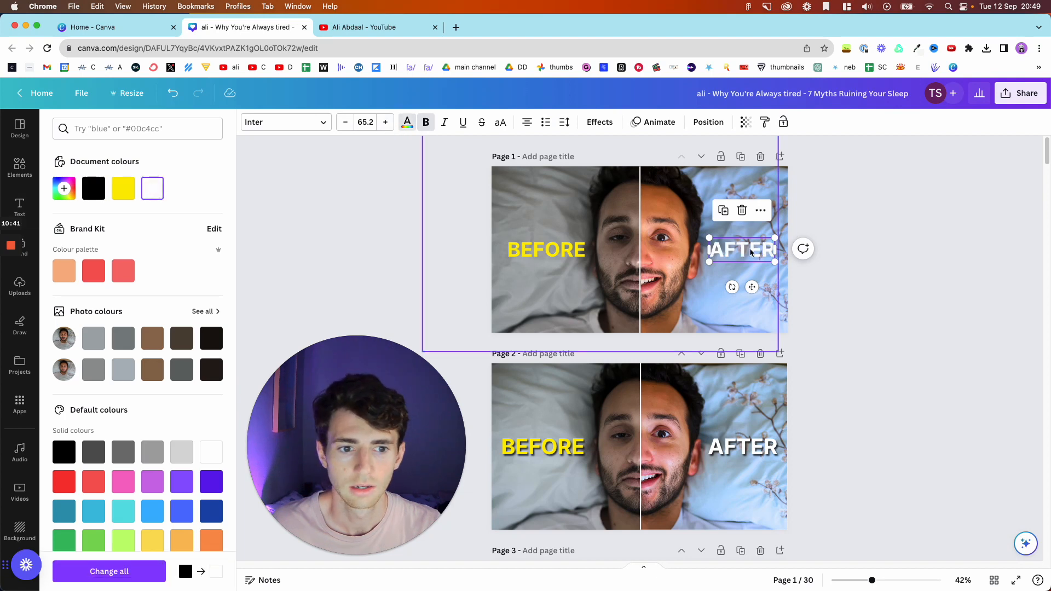
left_click(921, 327)
Apply a black Shadow text effect with blur 100 to both the BEFORE and AFTER labels on page 1
left_click(731, 254)
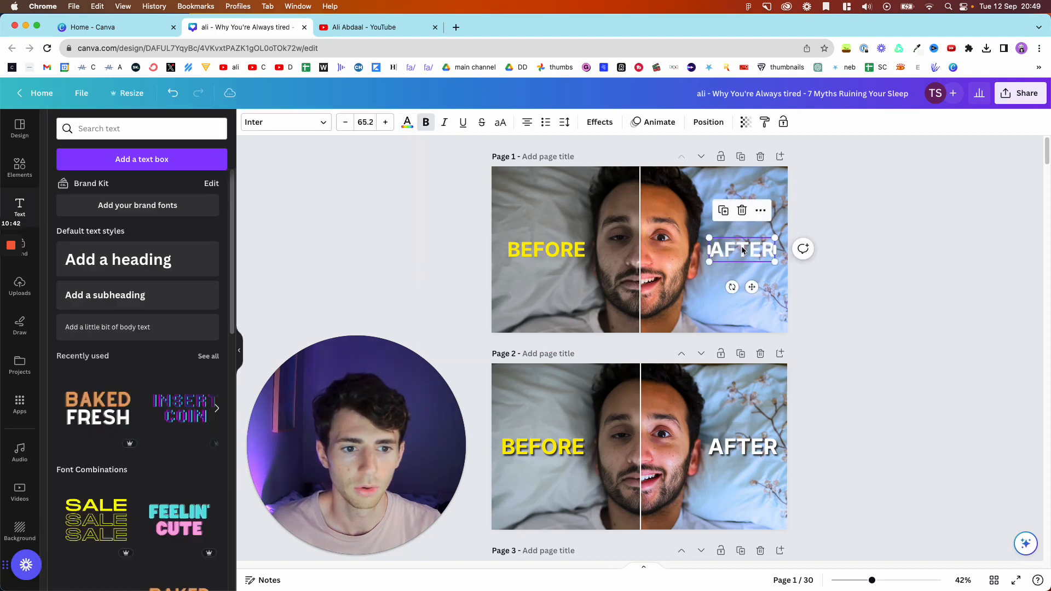
left_click(523, 259, "shift")
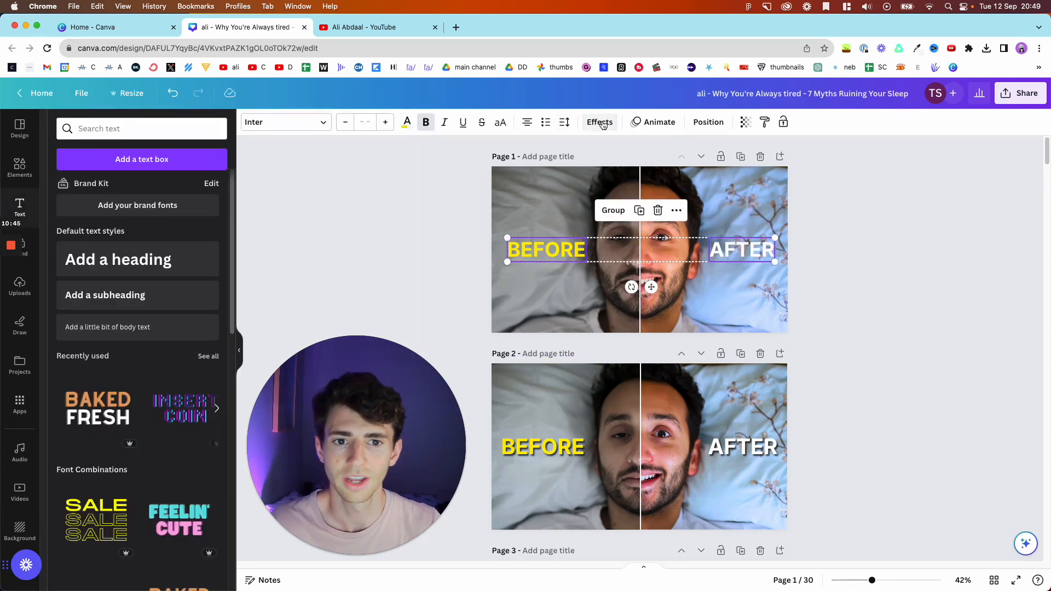
left_click(599, 122)
left_click(154, 199)
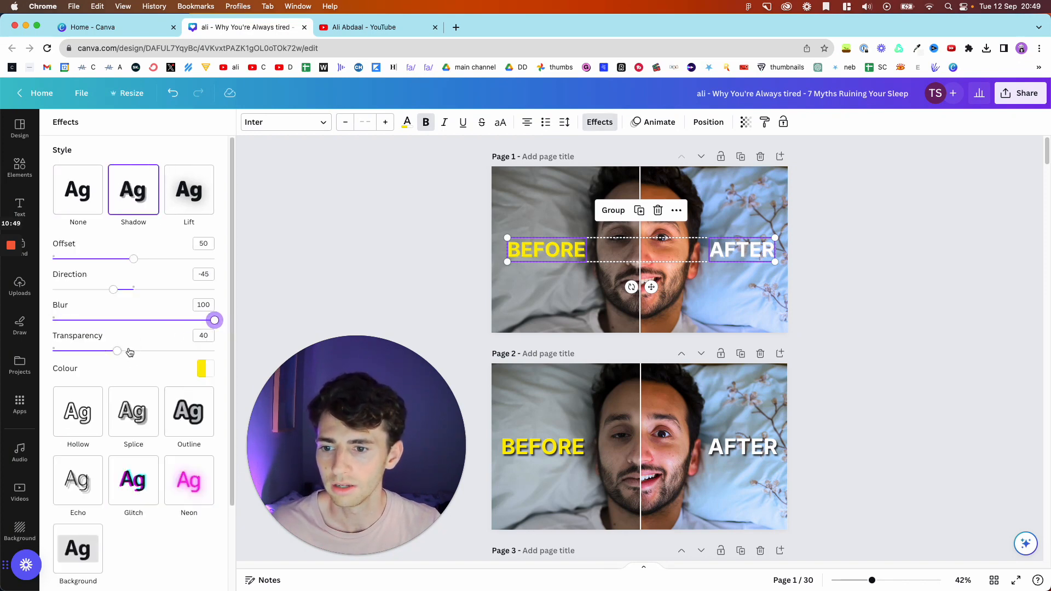
left_click(202, 370)
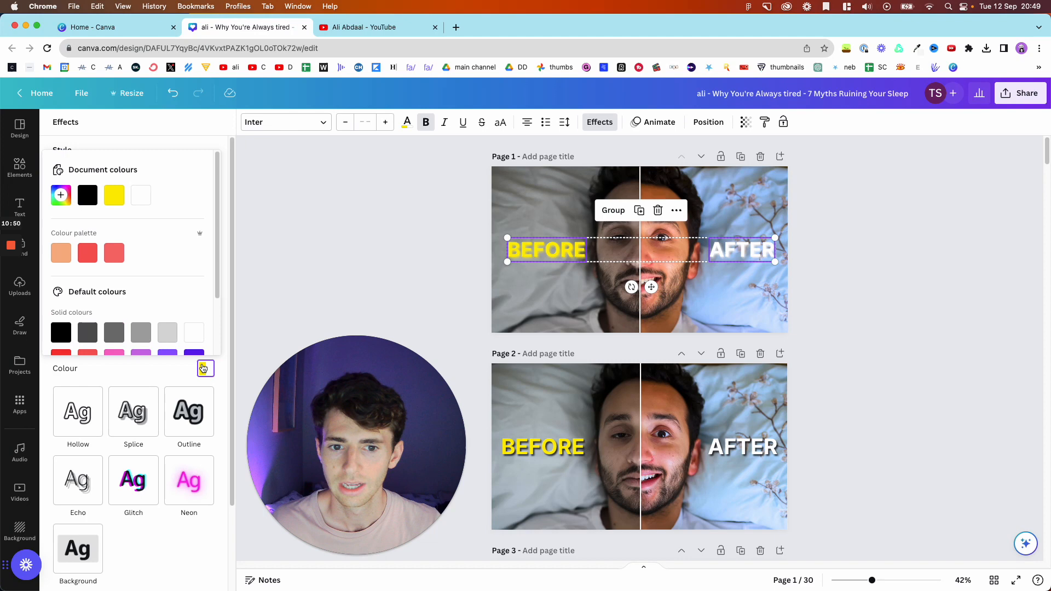
left_click(61, 333)
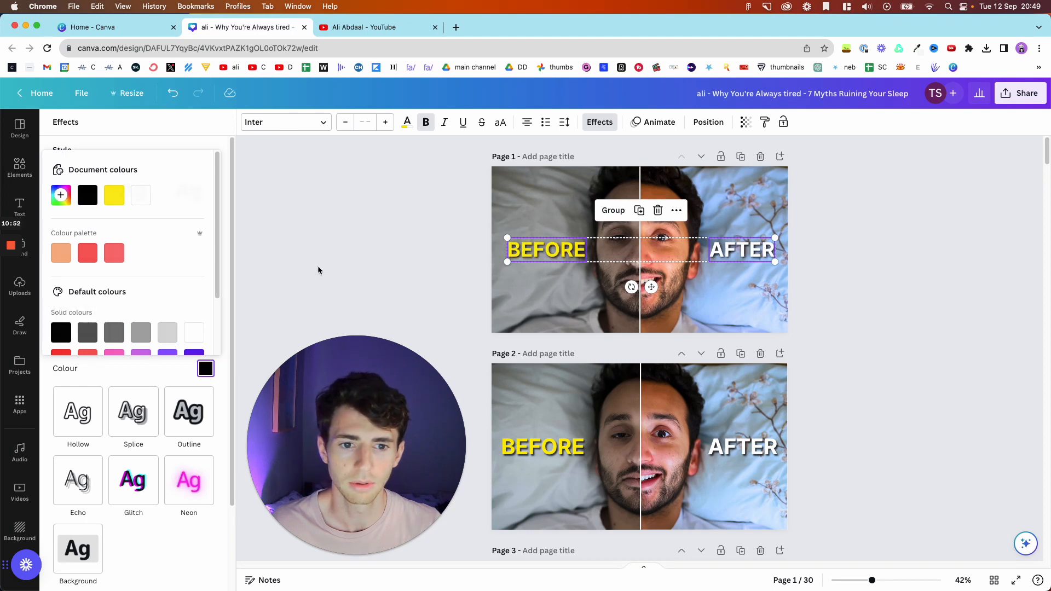
left_click(318, 264)
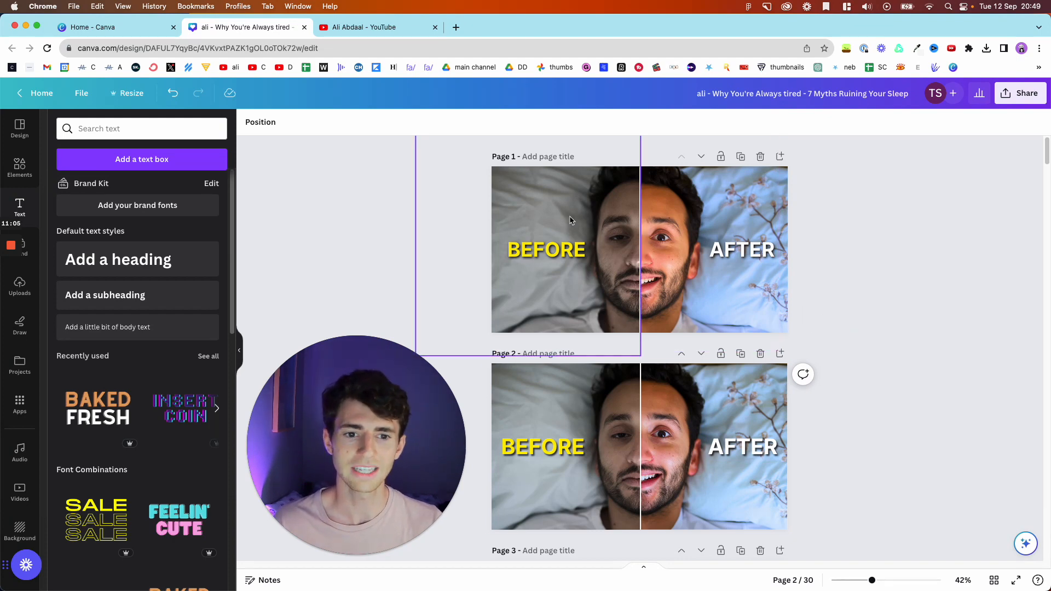
scroll(732, 287, "up", 5)
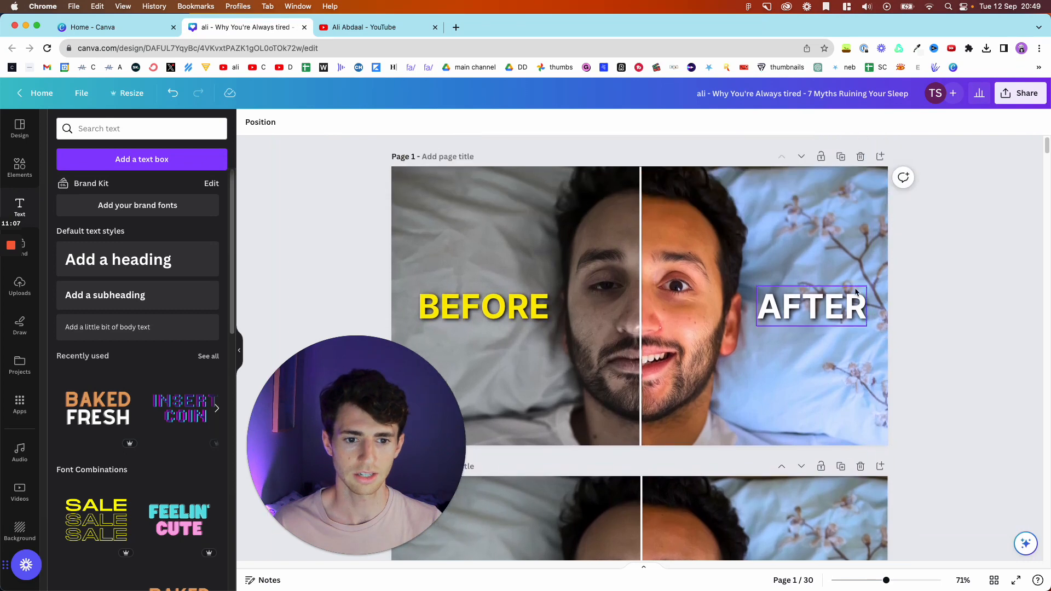
left_click(729, 372)
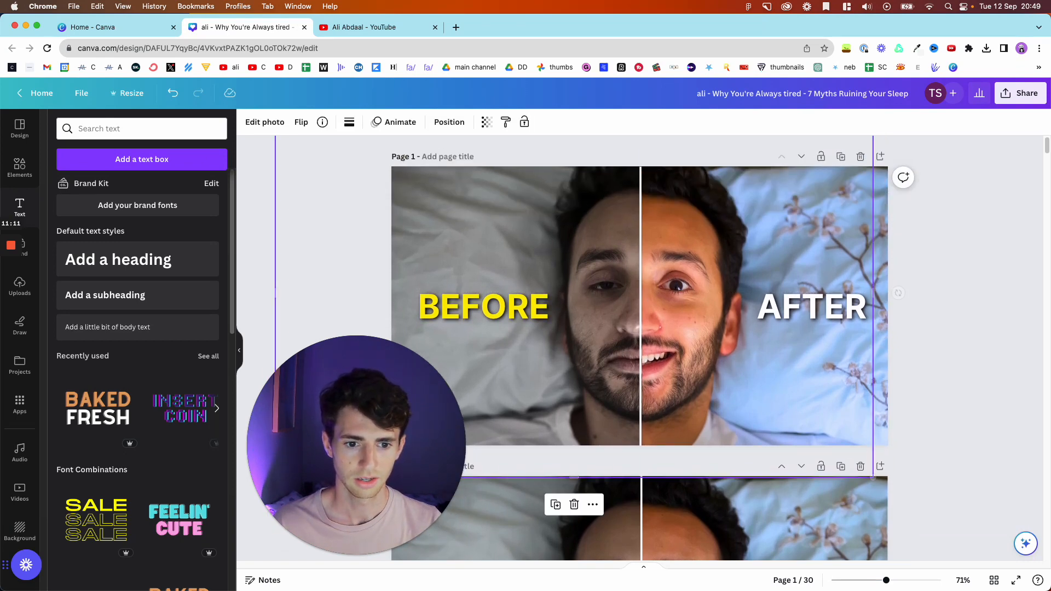
scroll(836, 344, "down", 5)
left_click(937, 351)
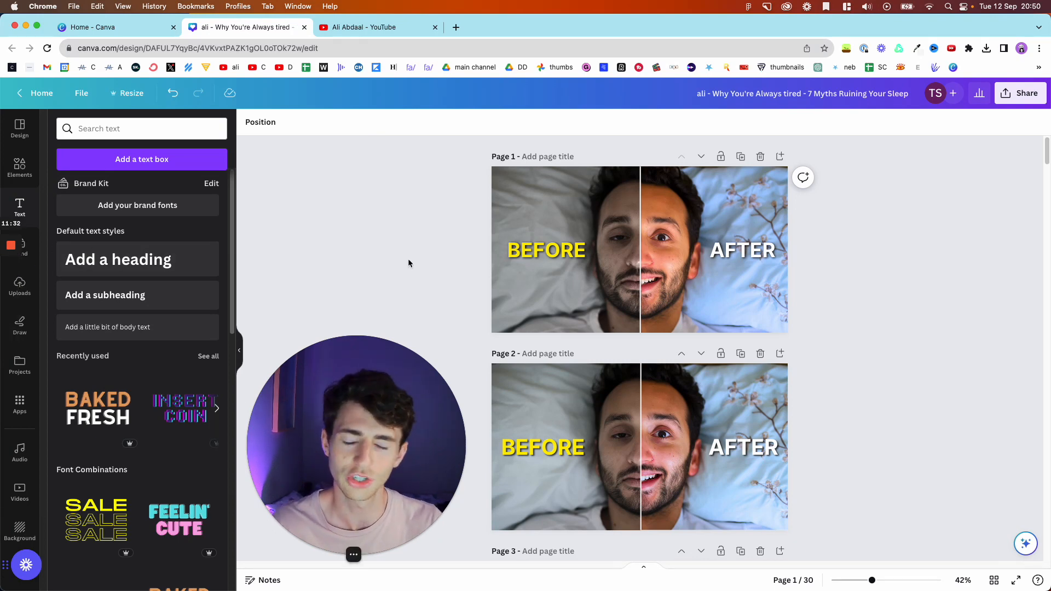
mouse_move(9, 246)
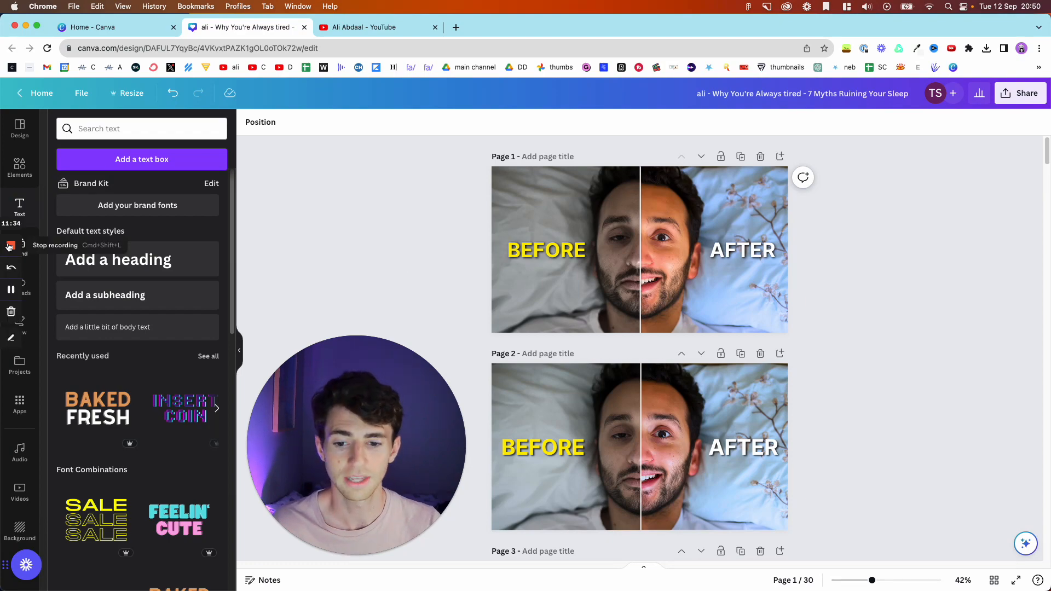